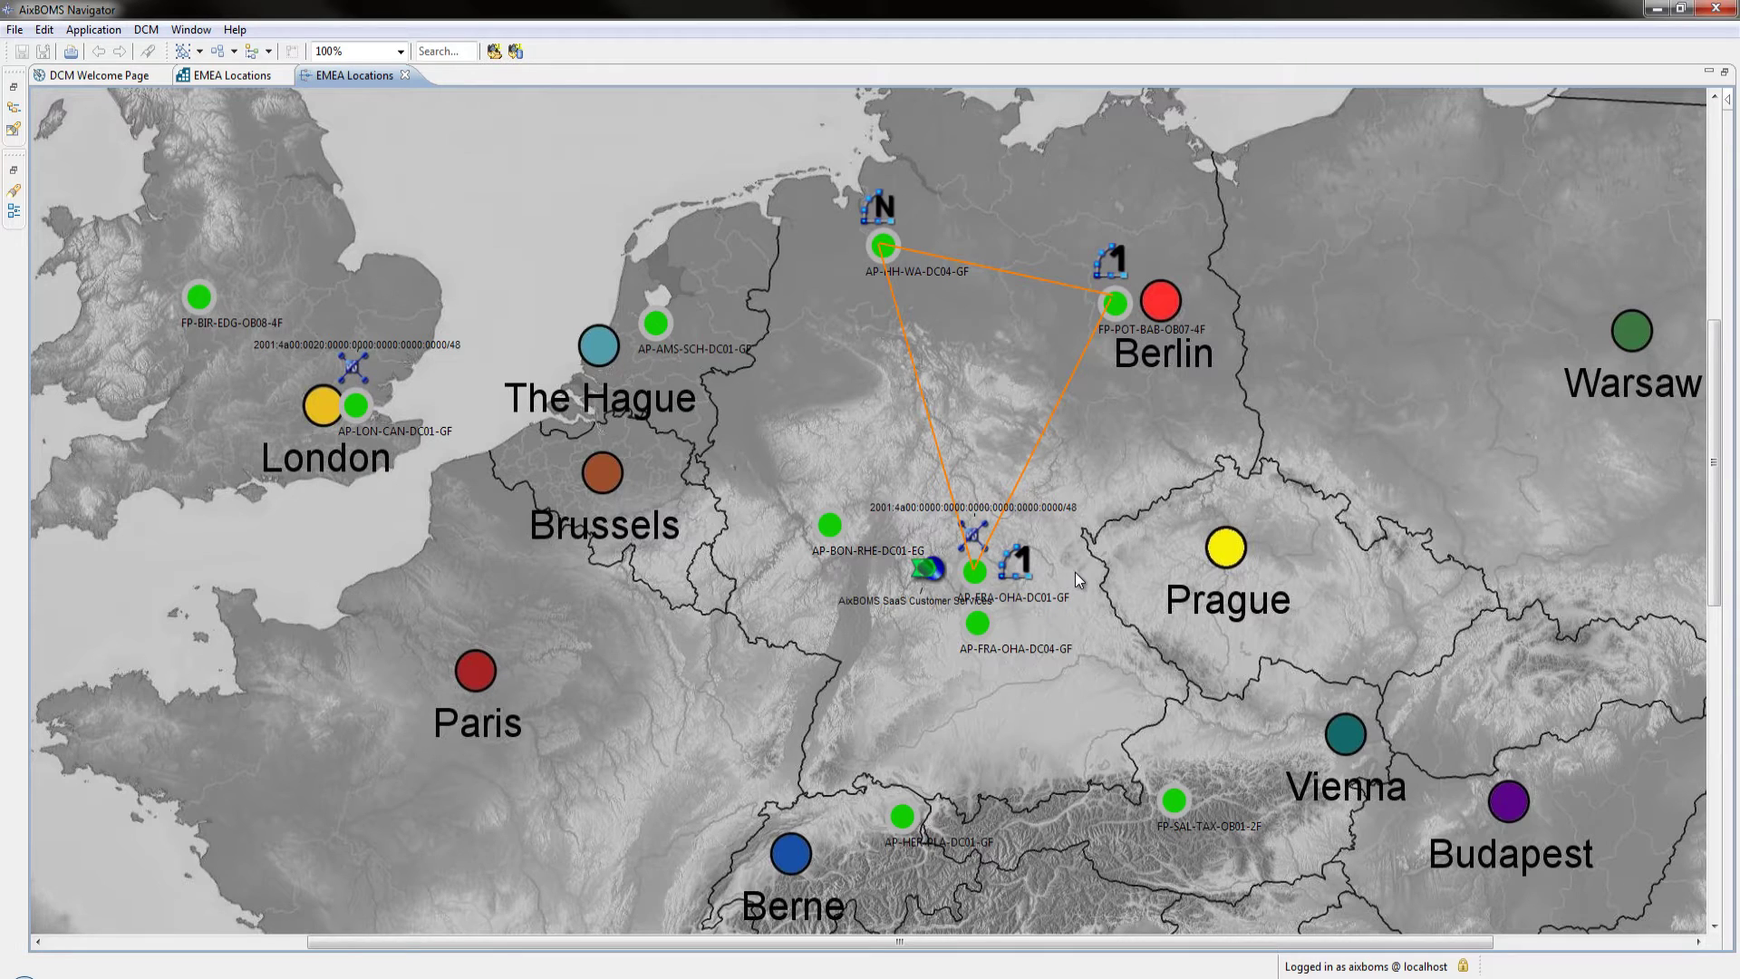
Open the AP-FRA-OHA-DC01-GF site diagram and review its cabinet rows and floor load
double_click(975, 578)
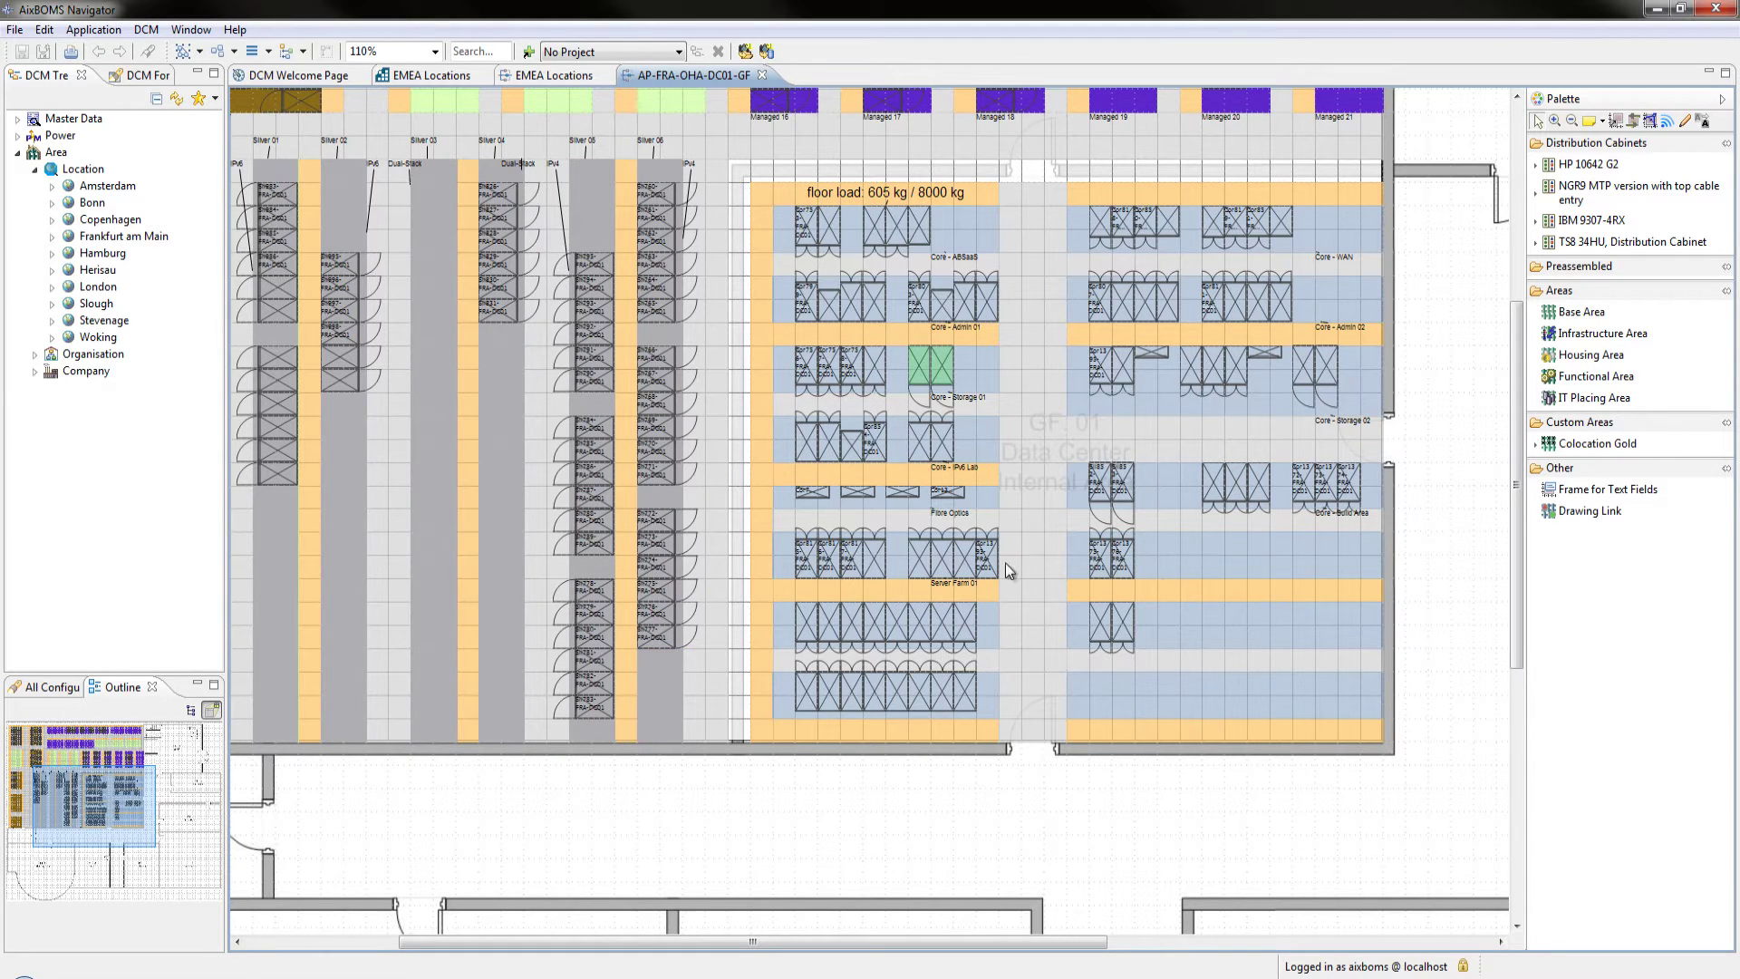
mouse_move(987, 569)
Colour the floor plan cabinets by Power status, then clear the cabinet selection
right_click(803, 227)
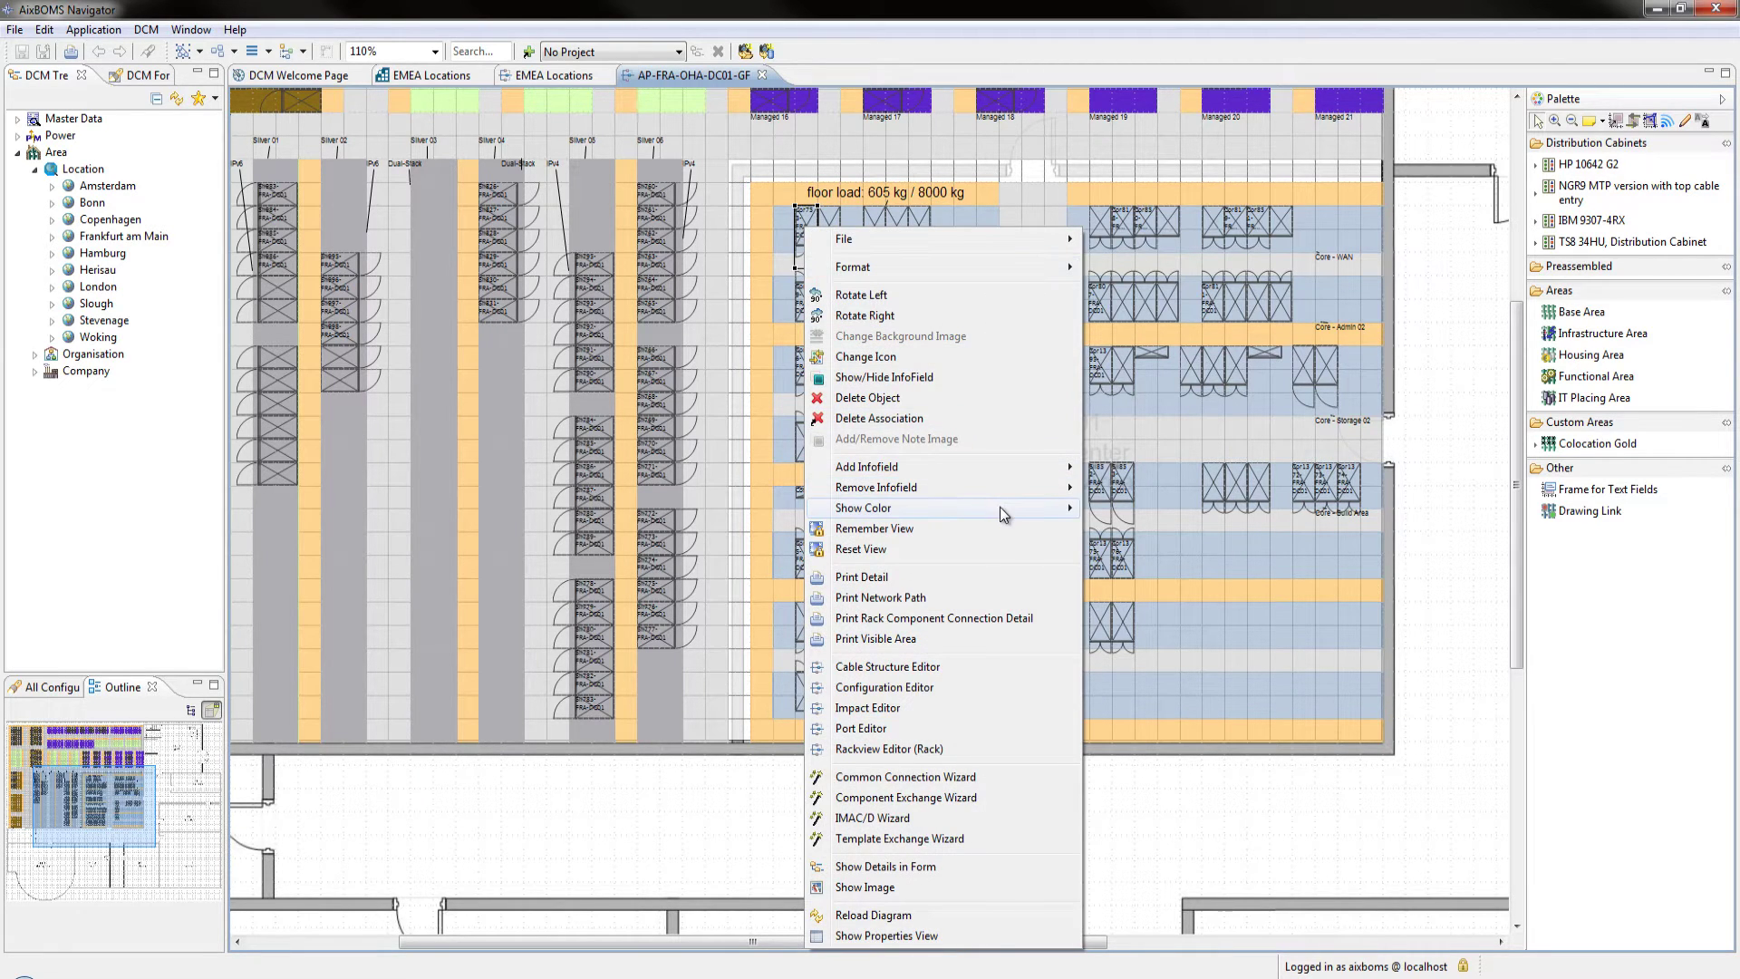
mouse_move(1000, 508)
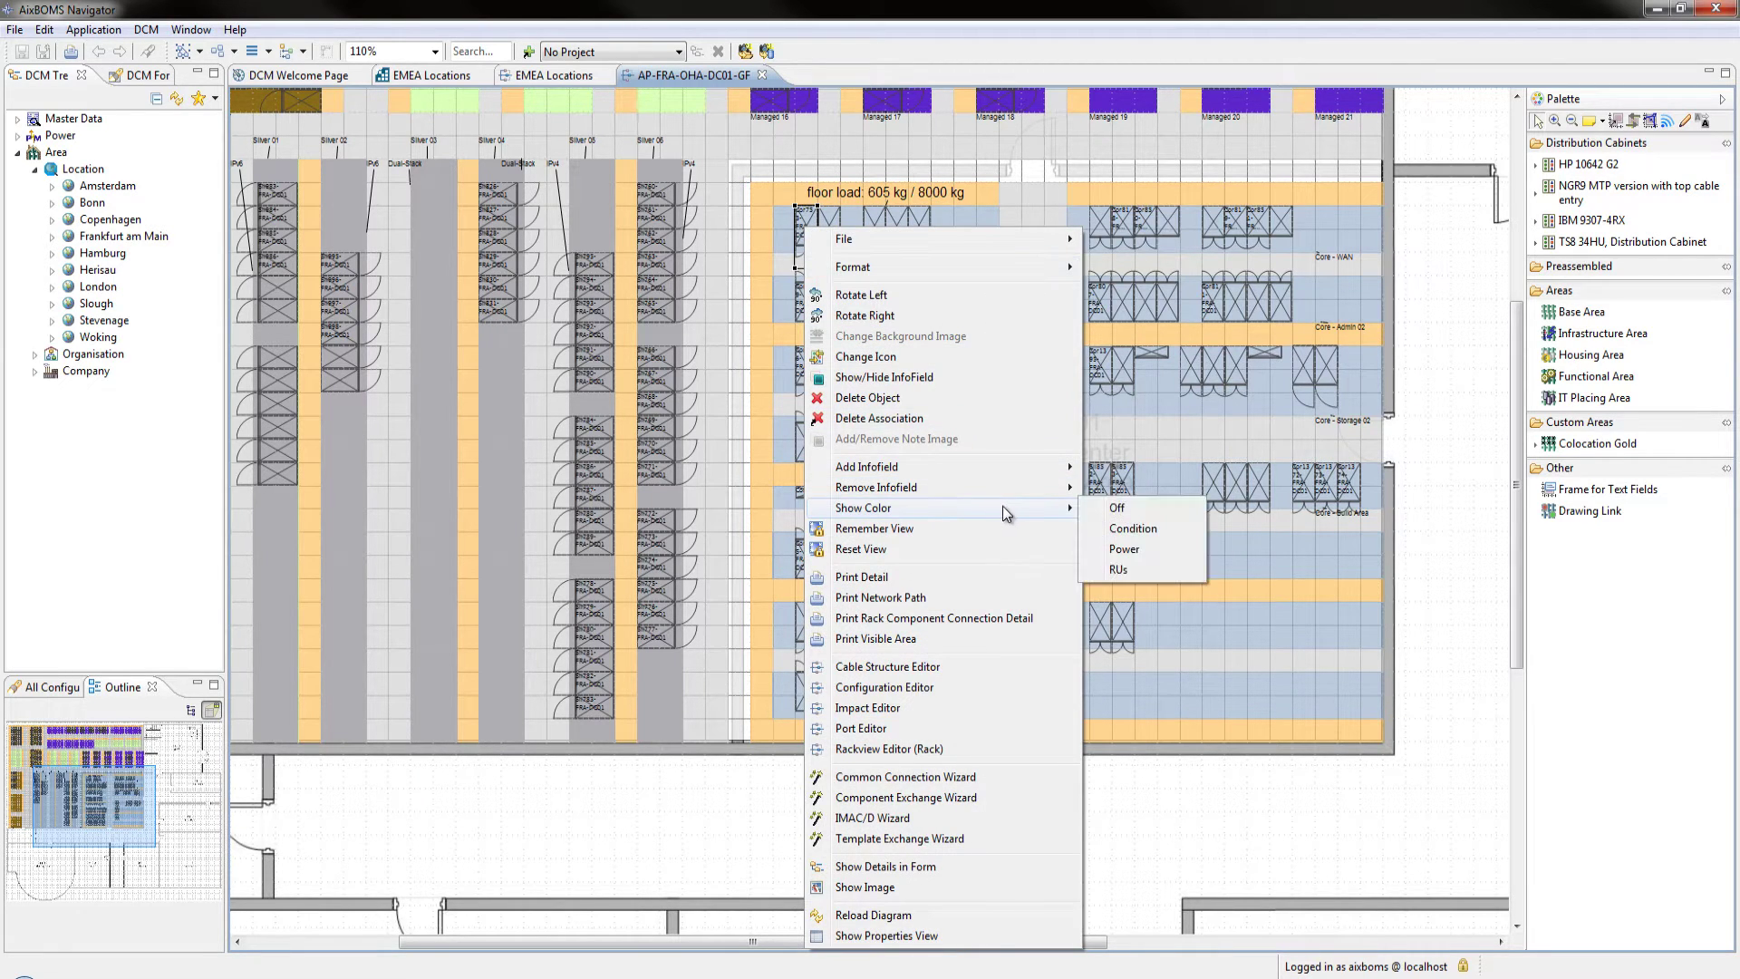
click(1134, 545)
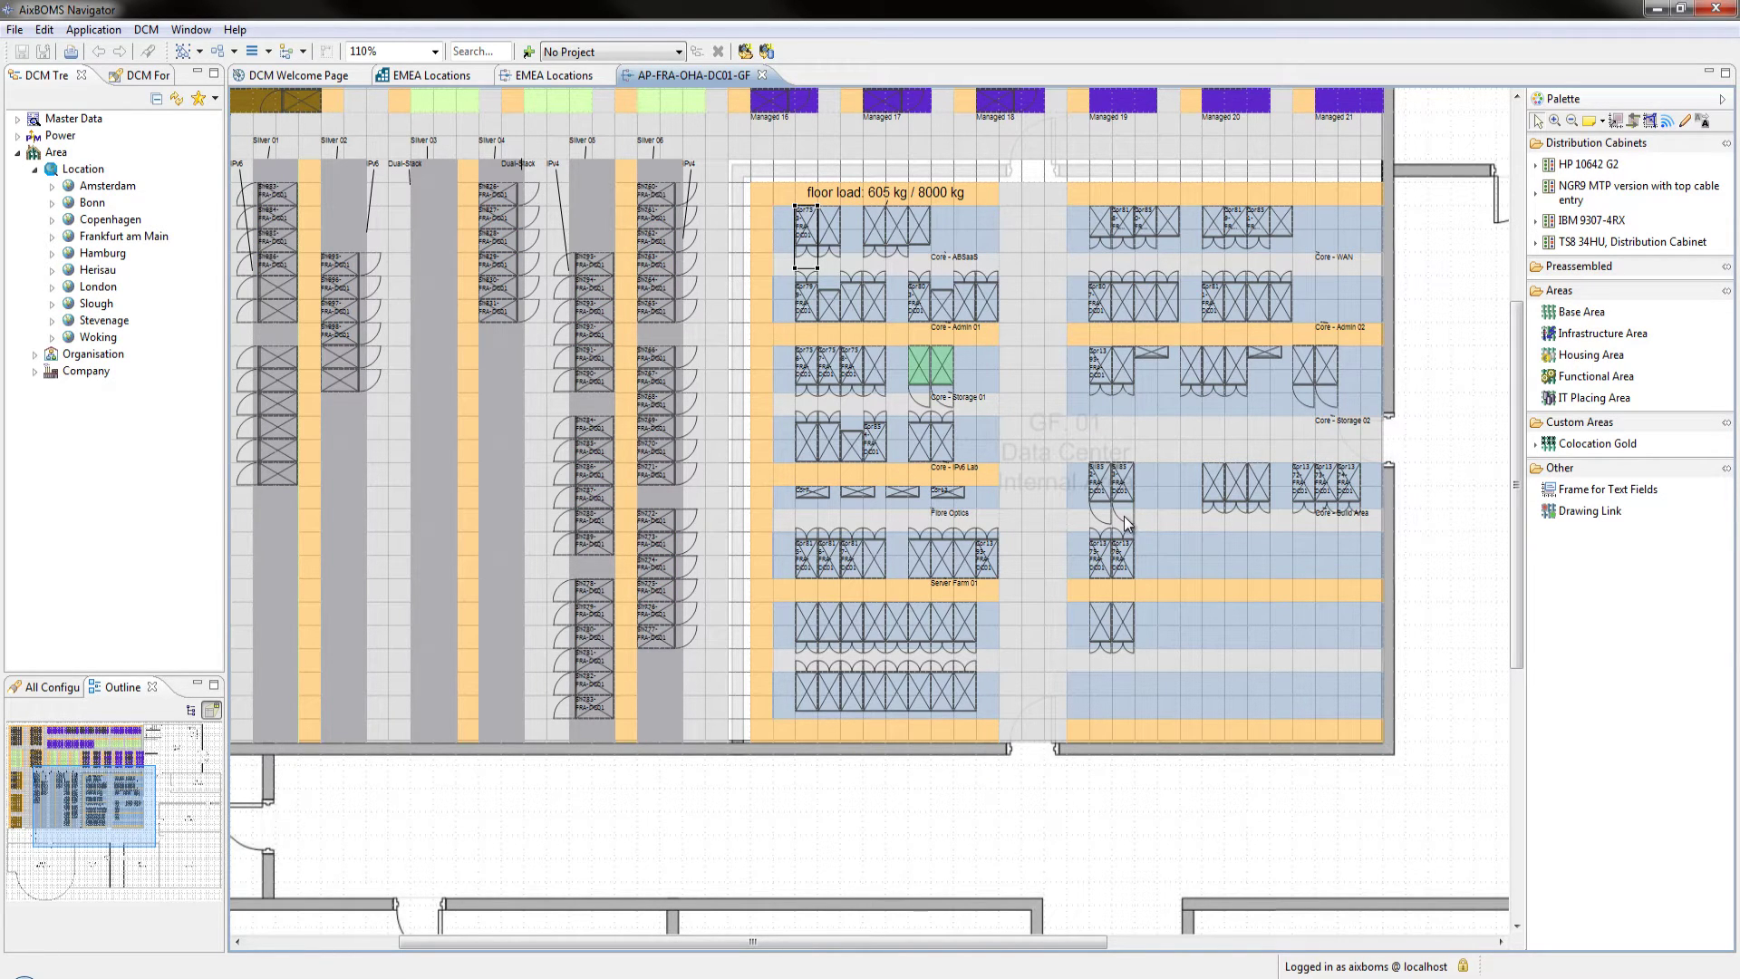
click(1124, 514)
Run a Smartsearch for identity R% and IPv6 address 2001:4a00%, then clear it
click(213, 29)
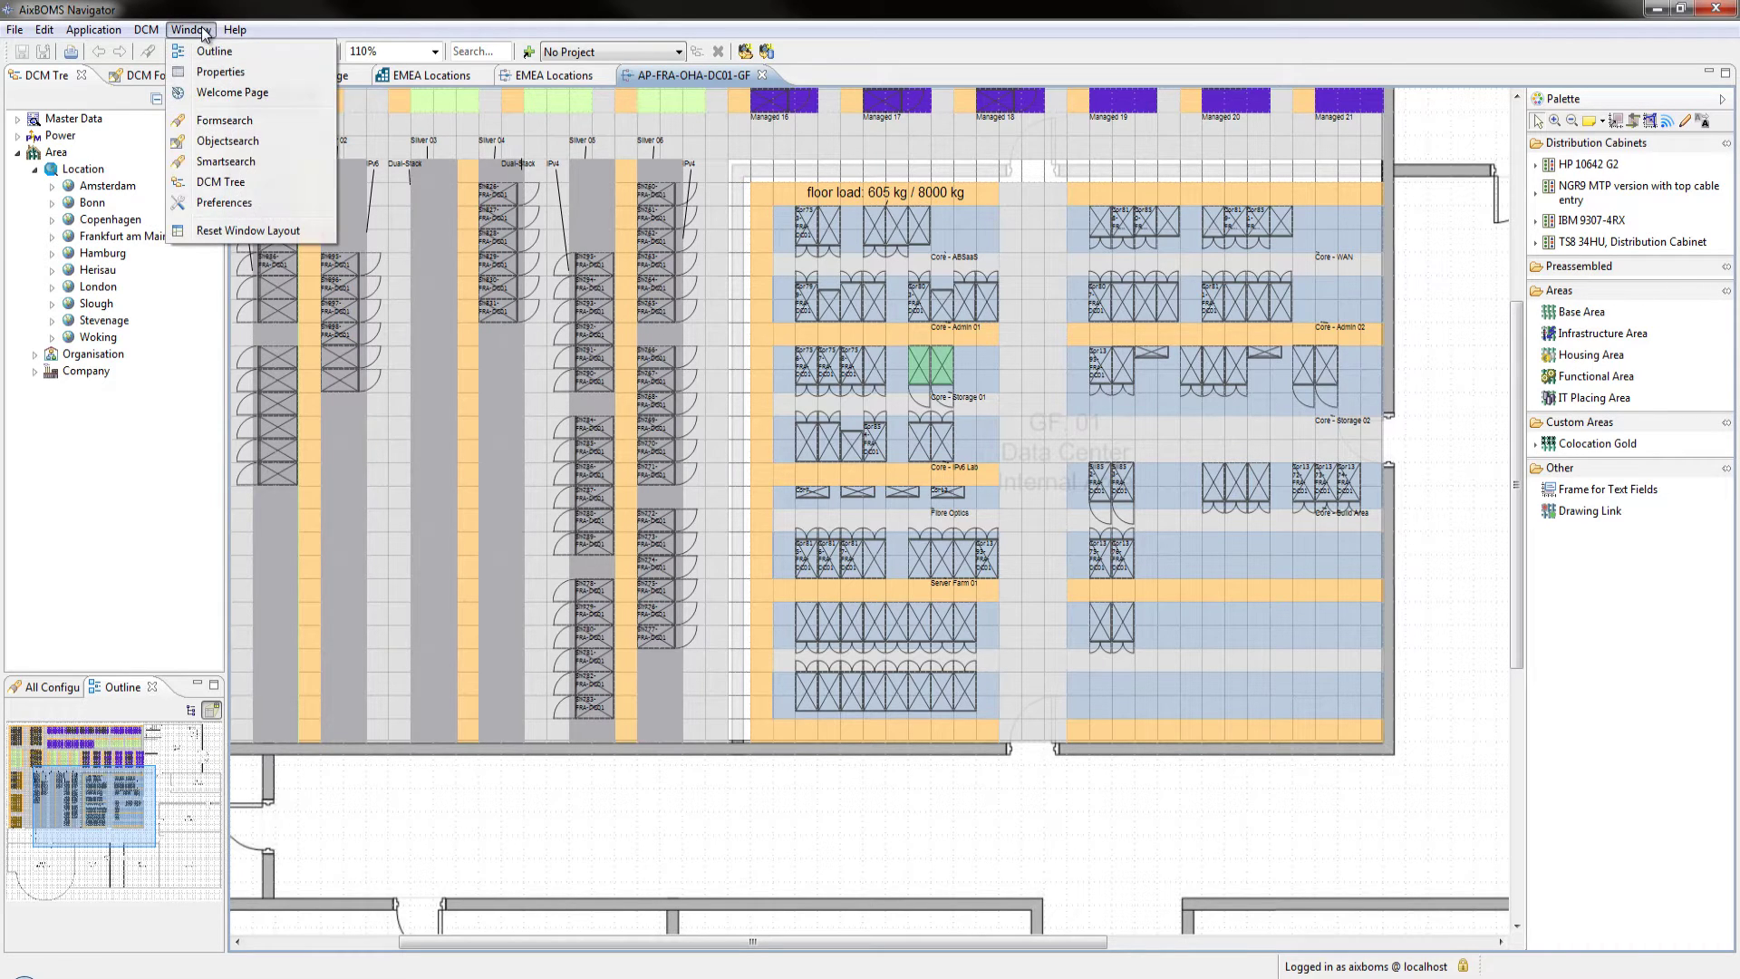
click(228, 162)
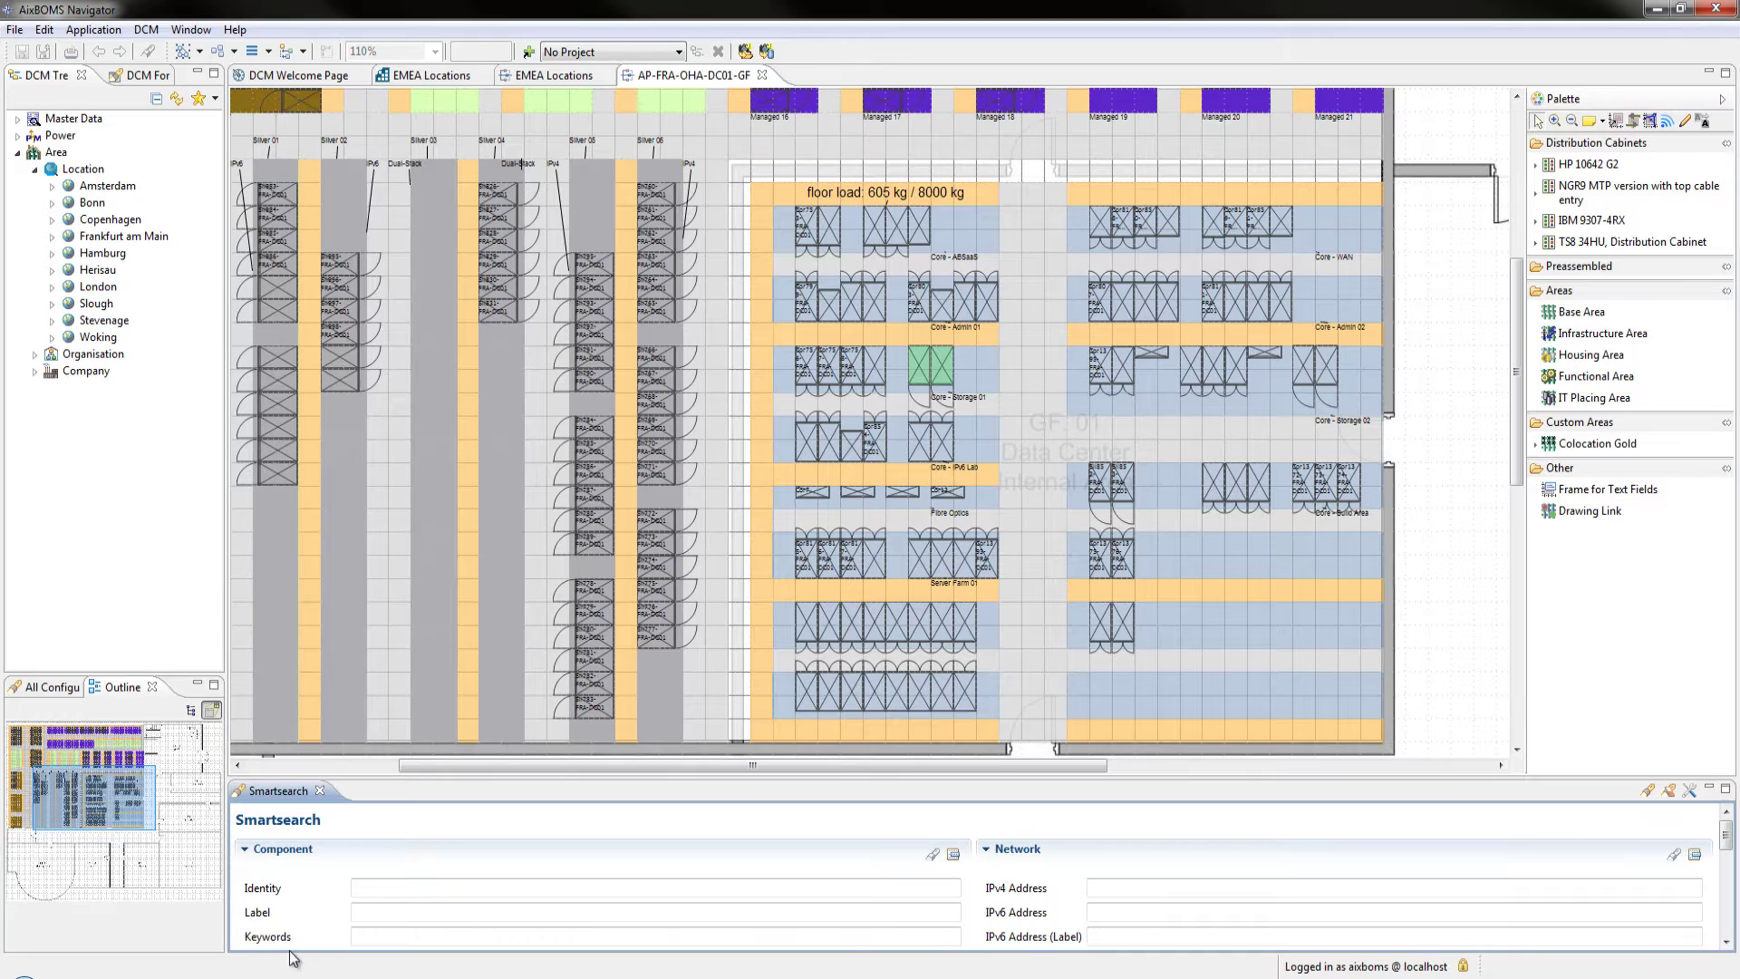
click(361, 887)
text(R%)
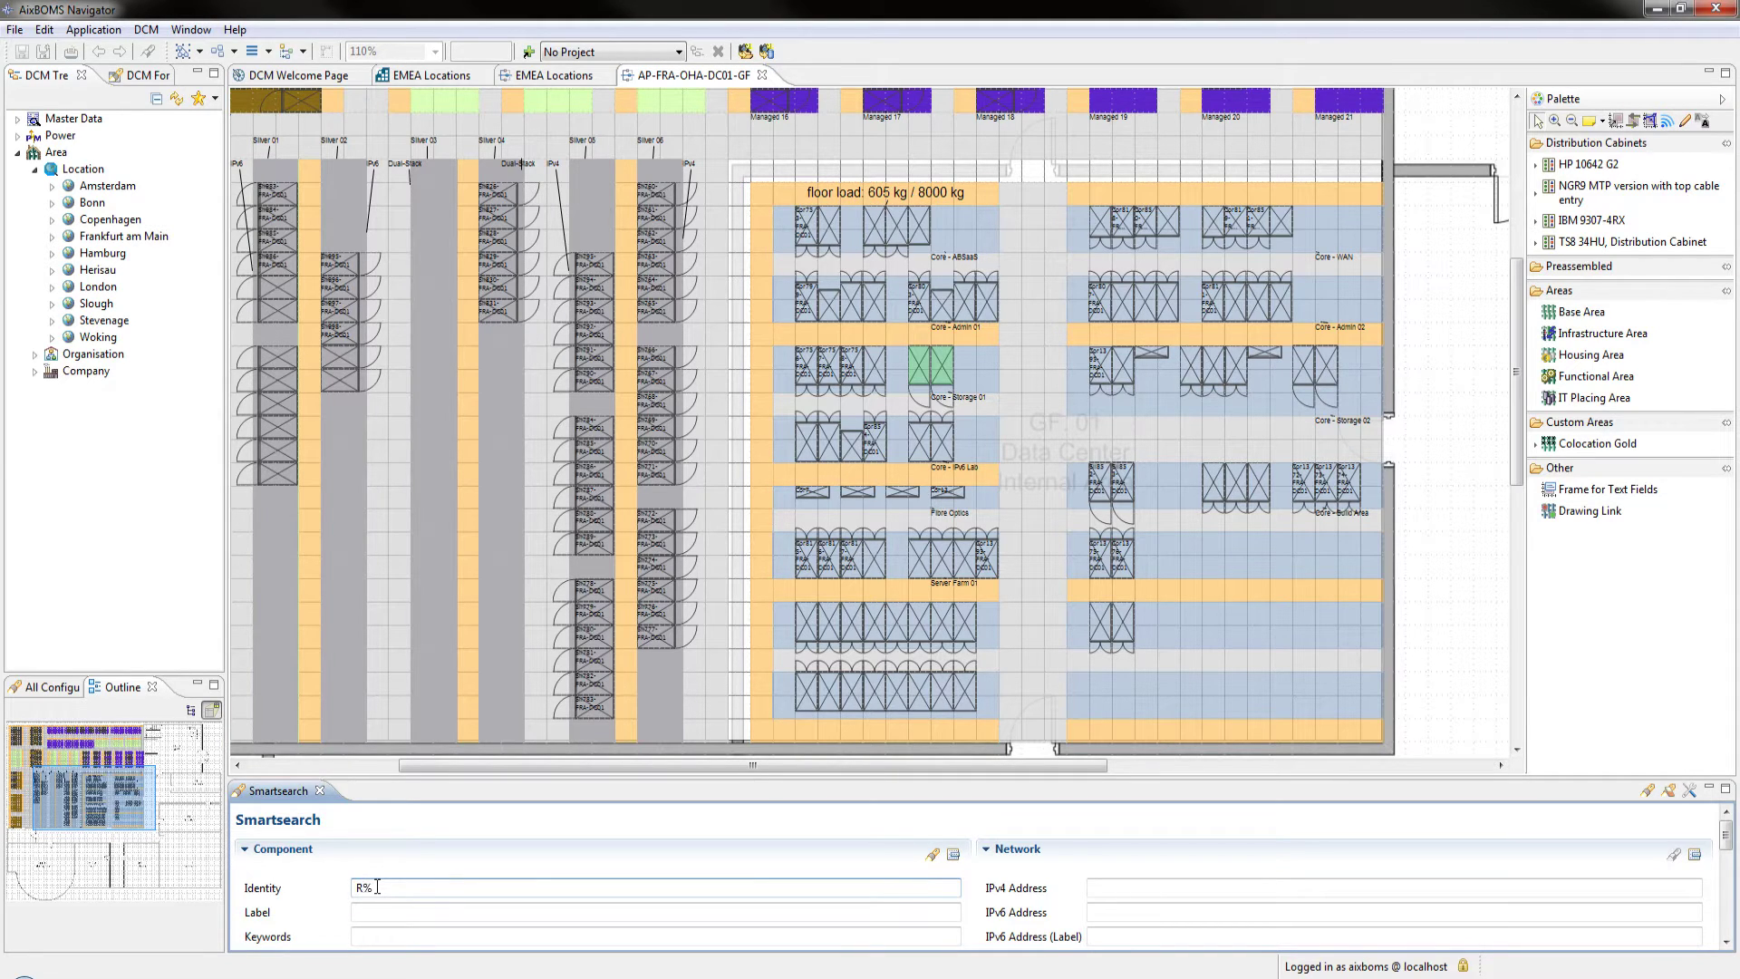
click(1102, 911)
text(2001:4a00%)
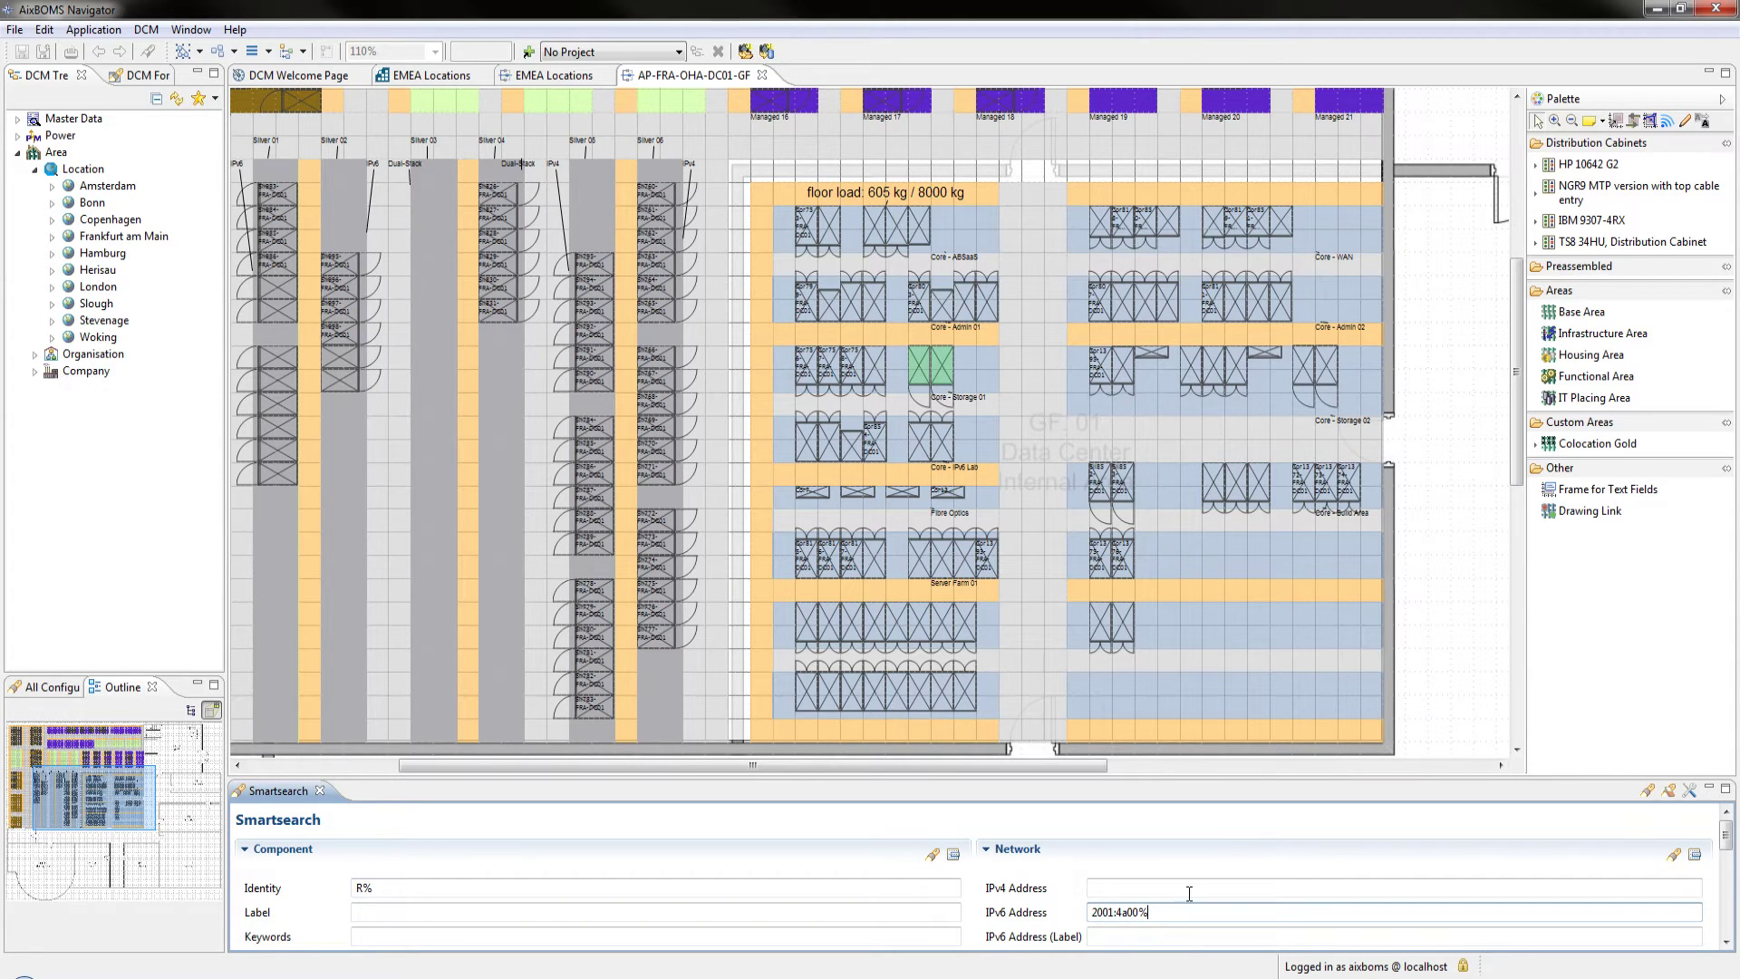
click(1647, 790)
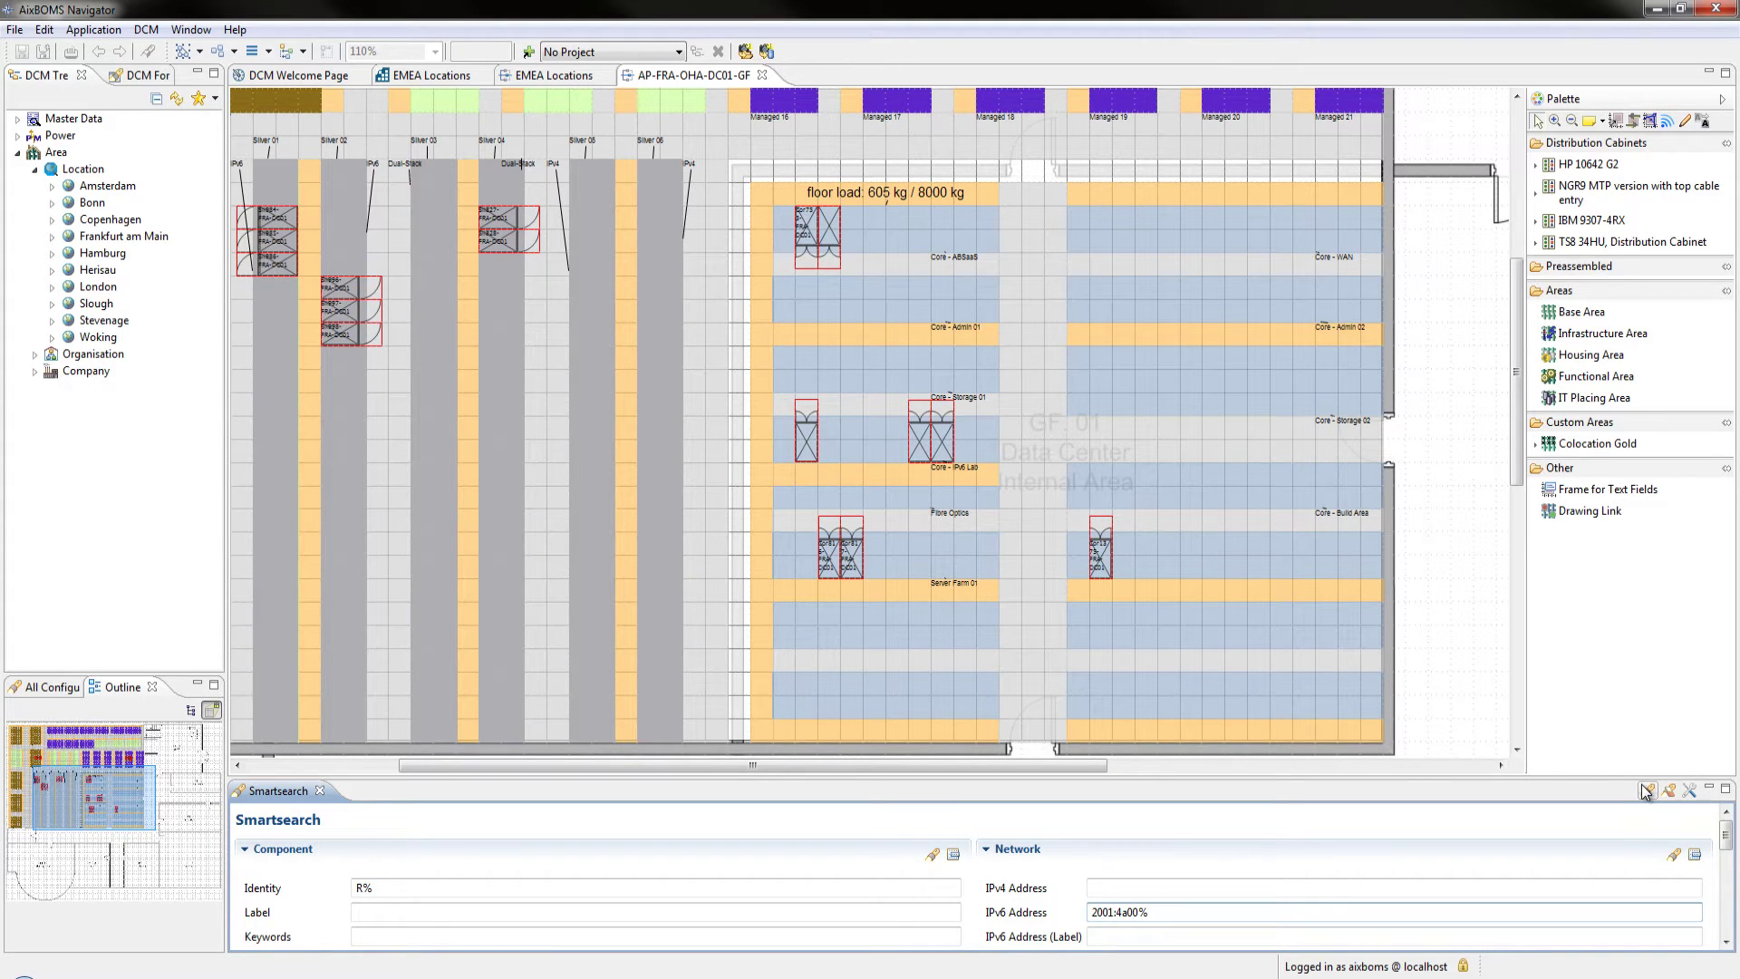
click(1669, 790)
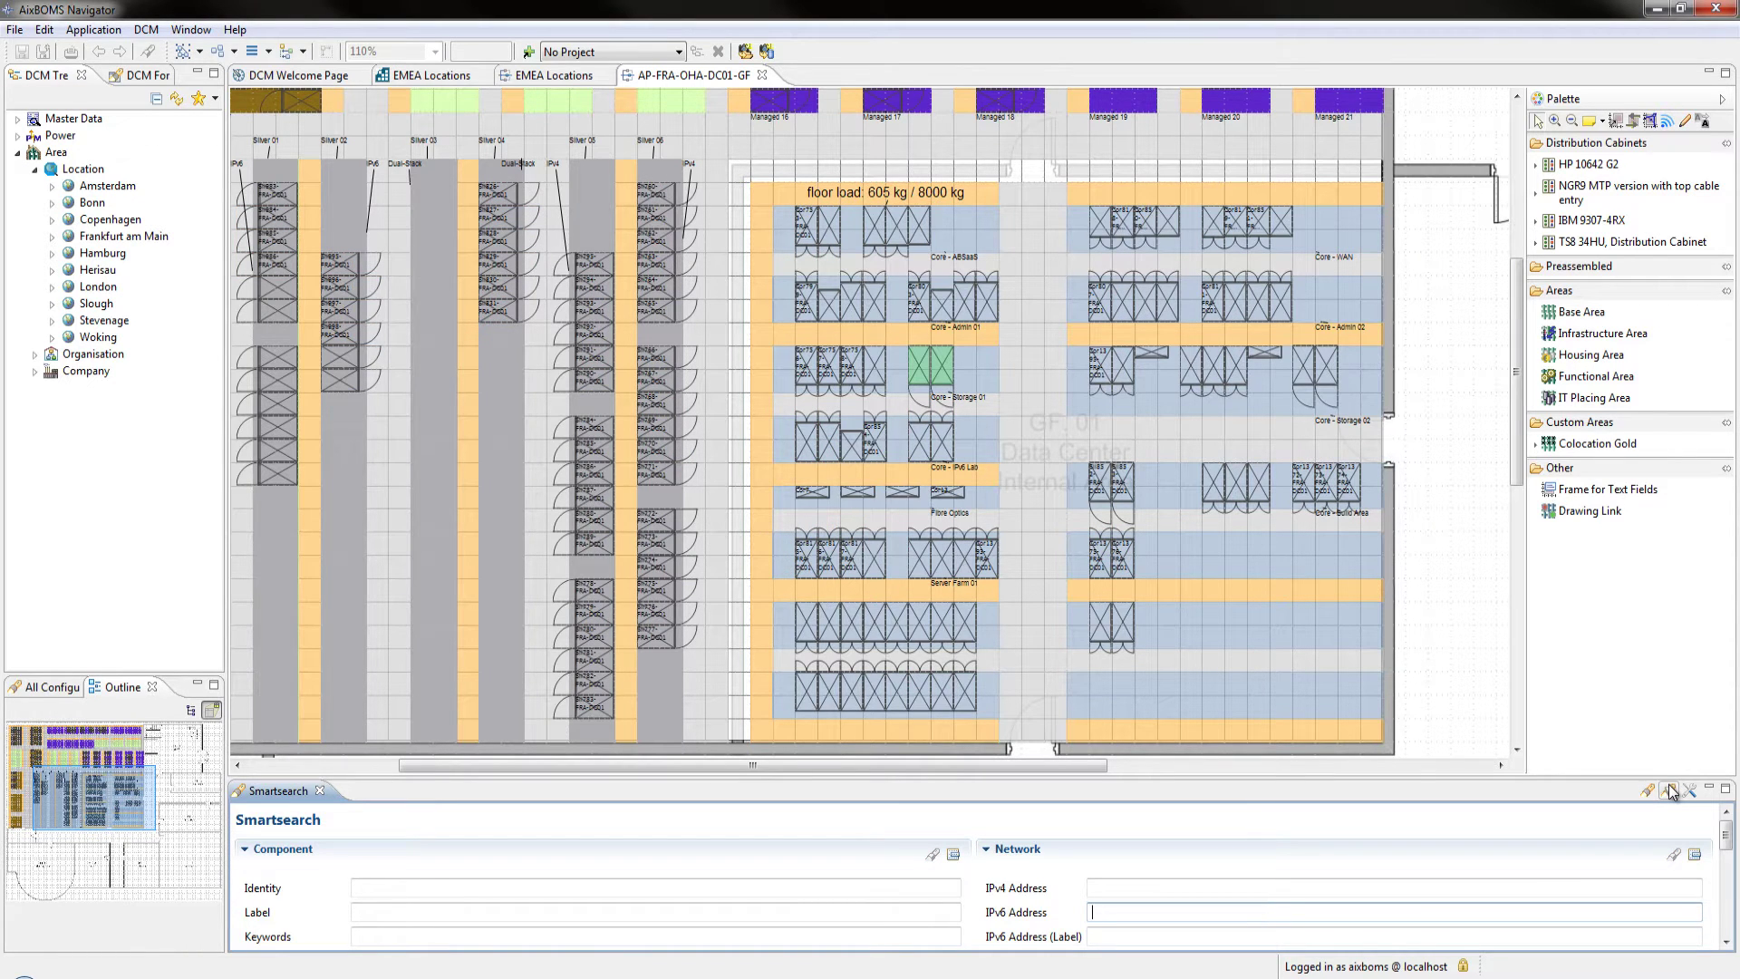
Open cabinet R-001414's front rack view and maximize it to fill the window
click(1102, 621)
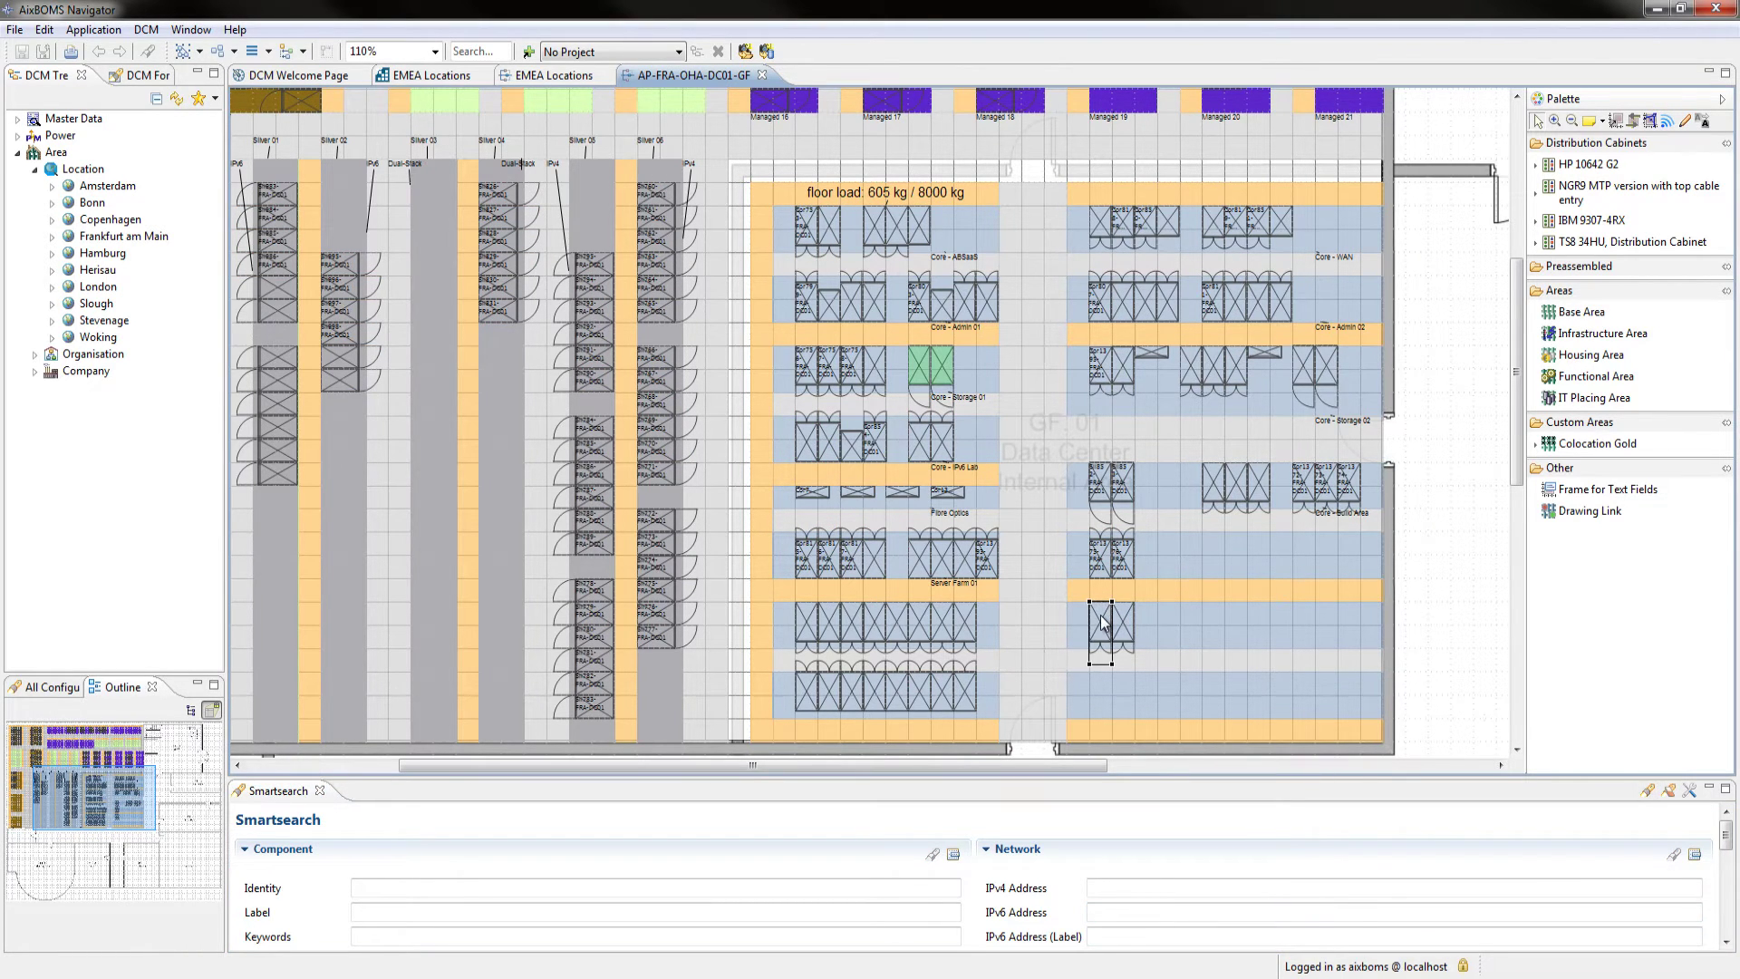
right_click(1102, 621)
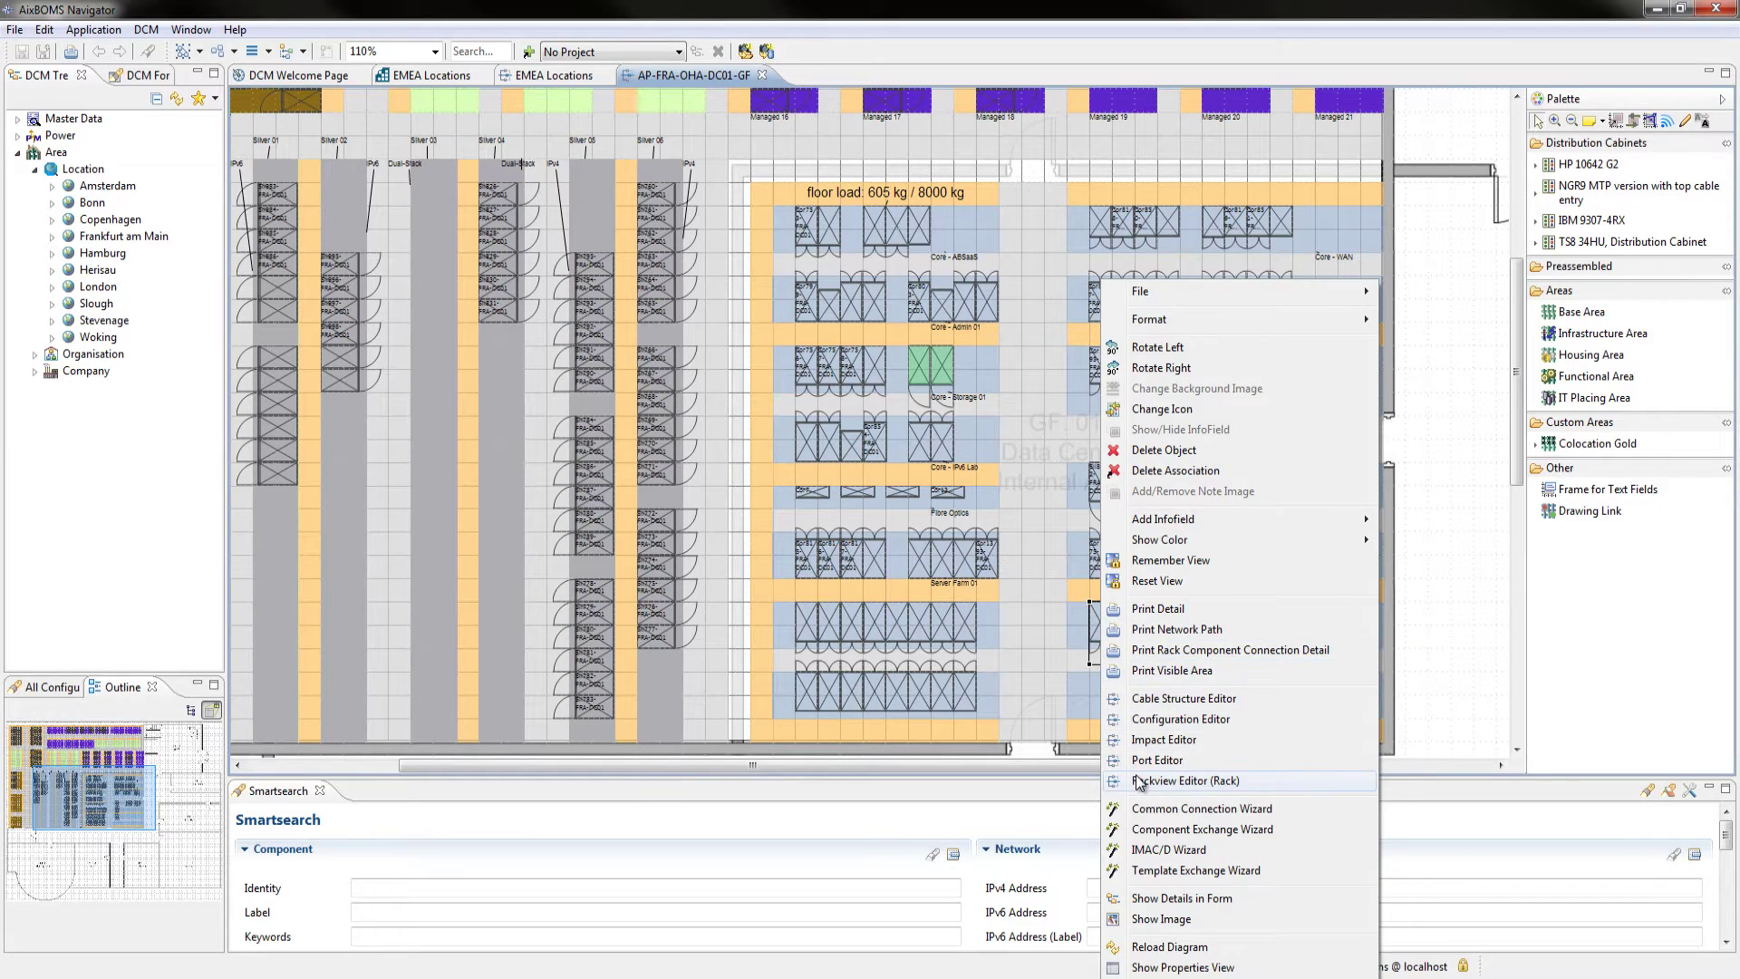
click(1134, 739)
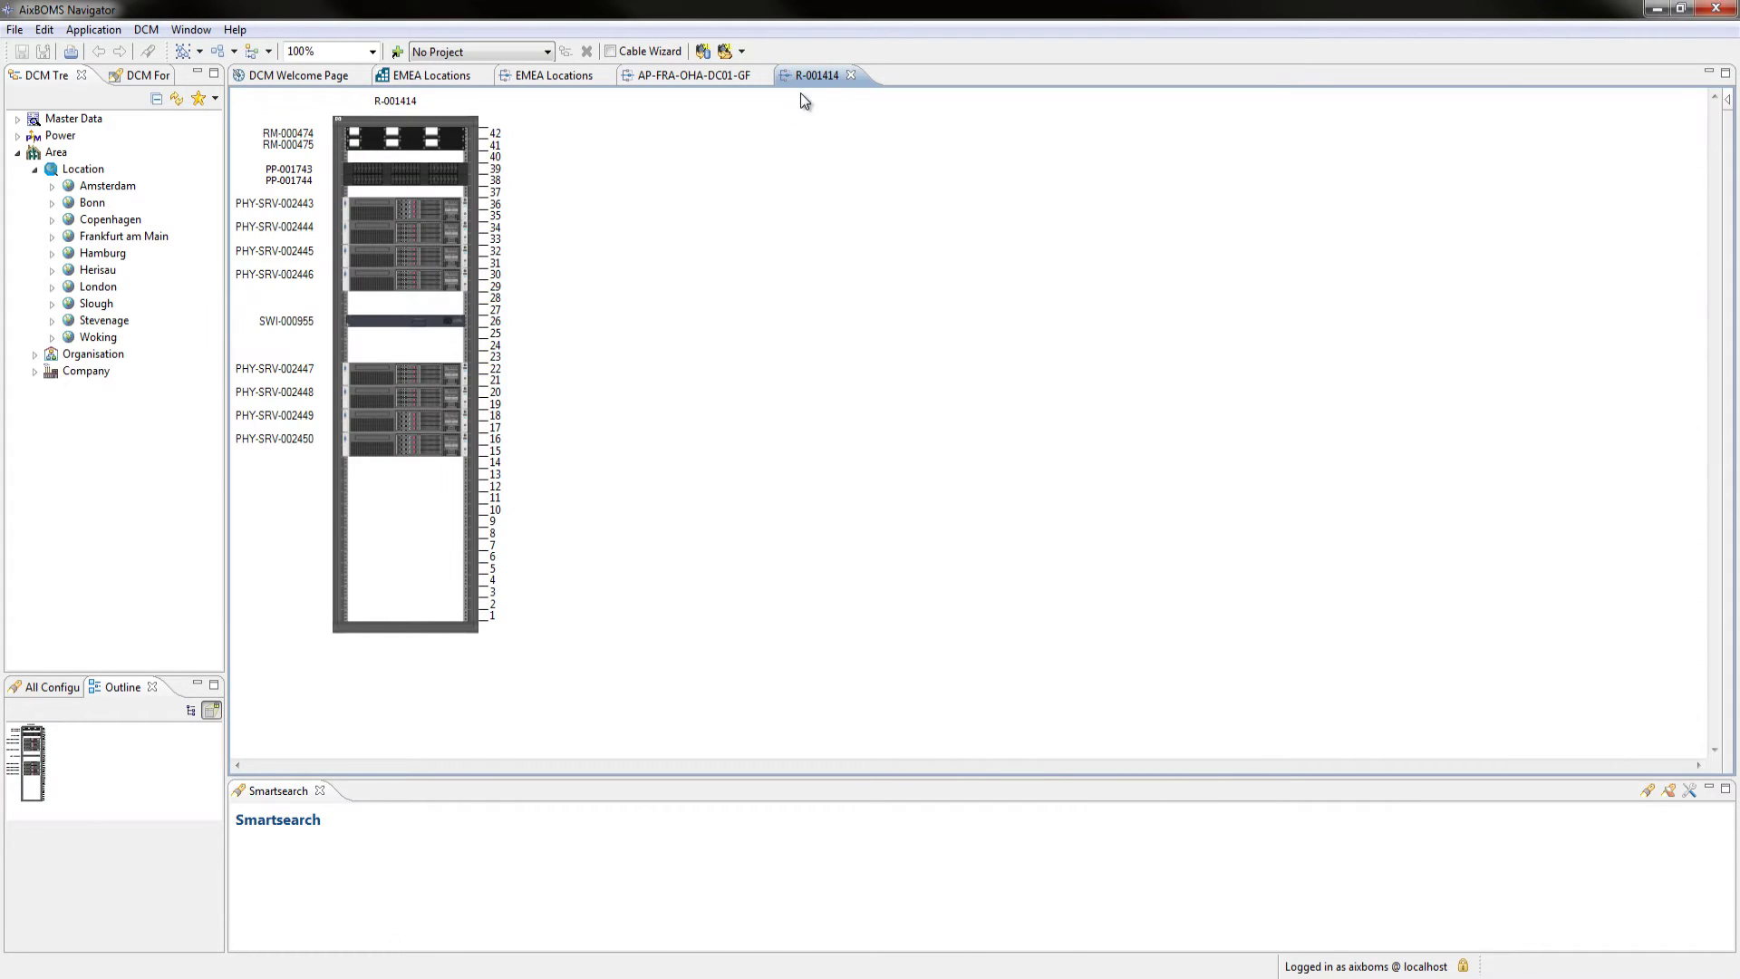
double_click(797, 76)
scroll(666, 269, up, 2)
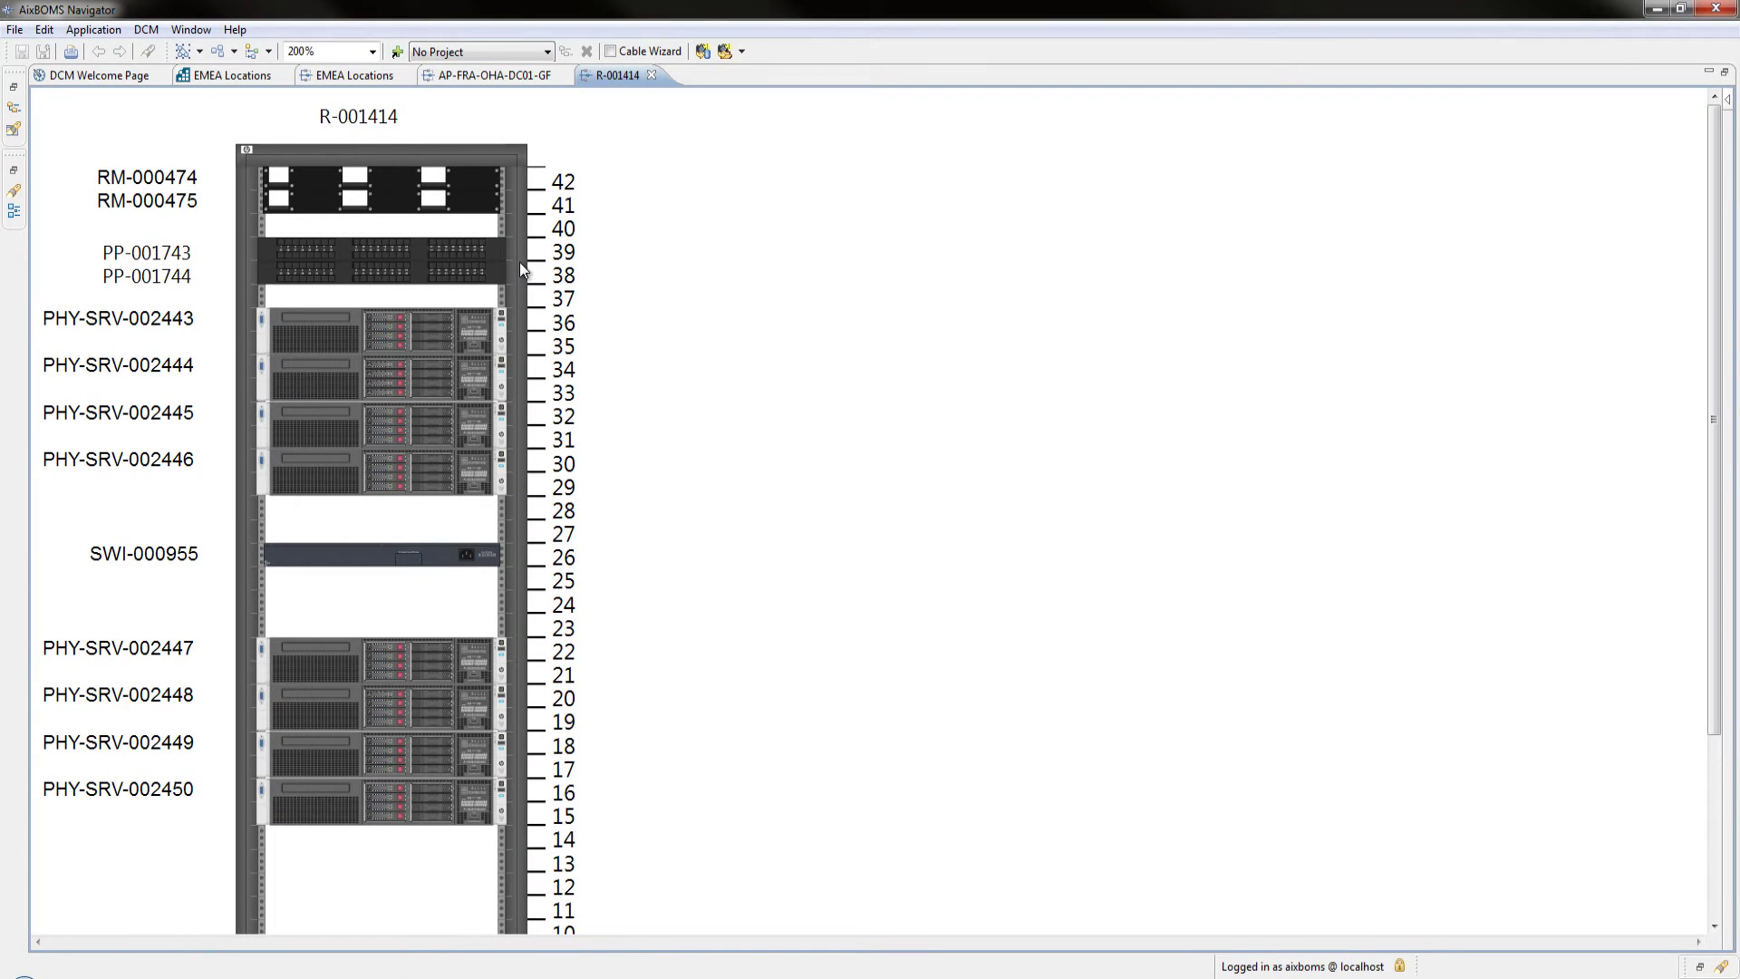
Add R-001414's rear view beside the front and show its power strip frame areas
right_click(521, 264)
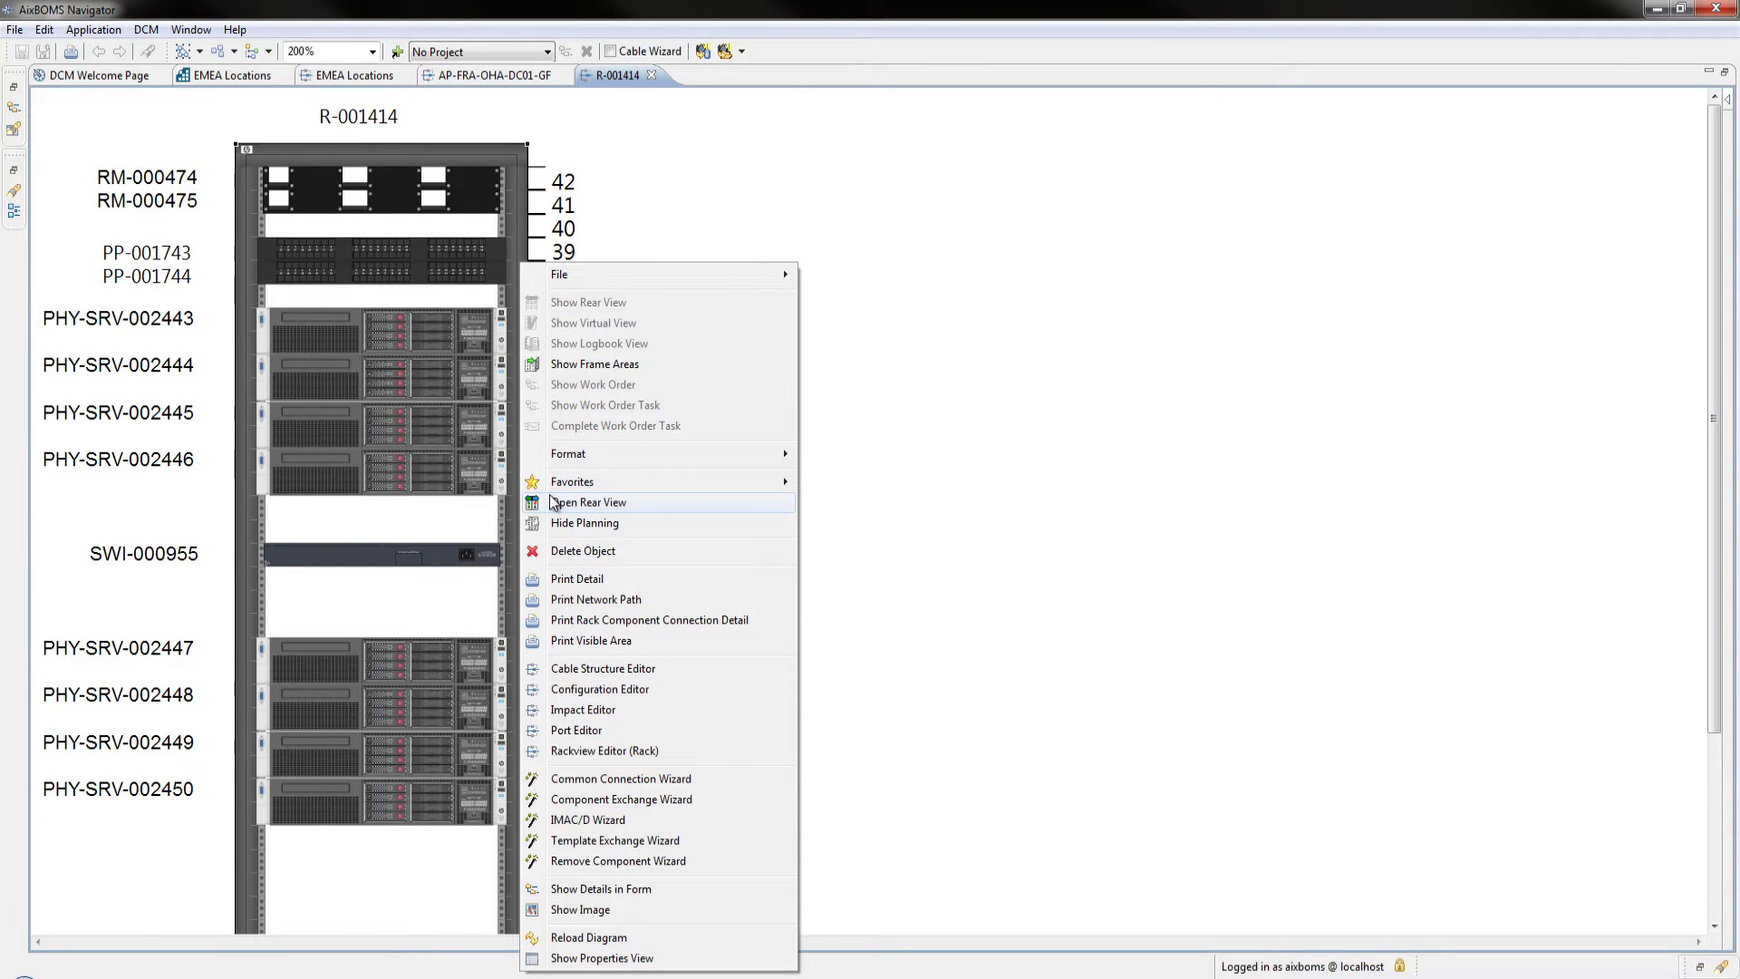
click(555, 504)
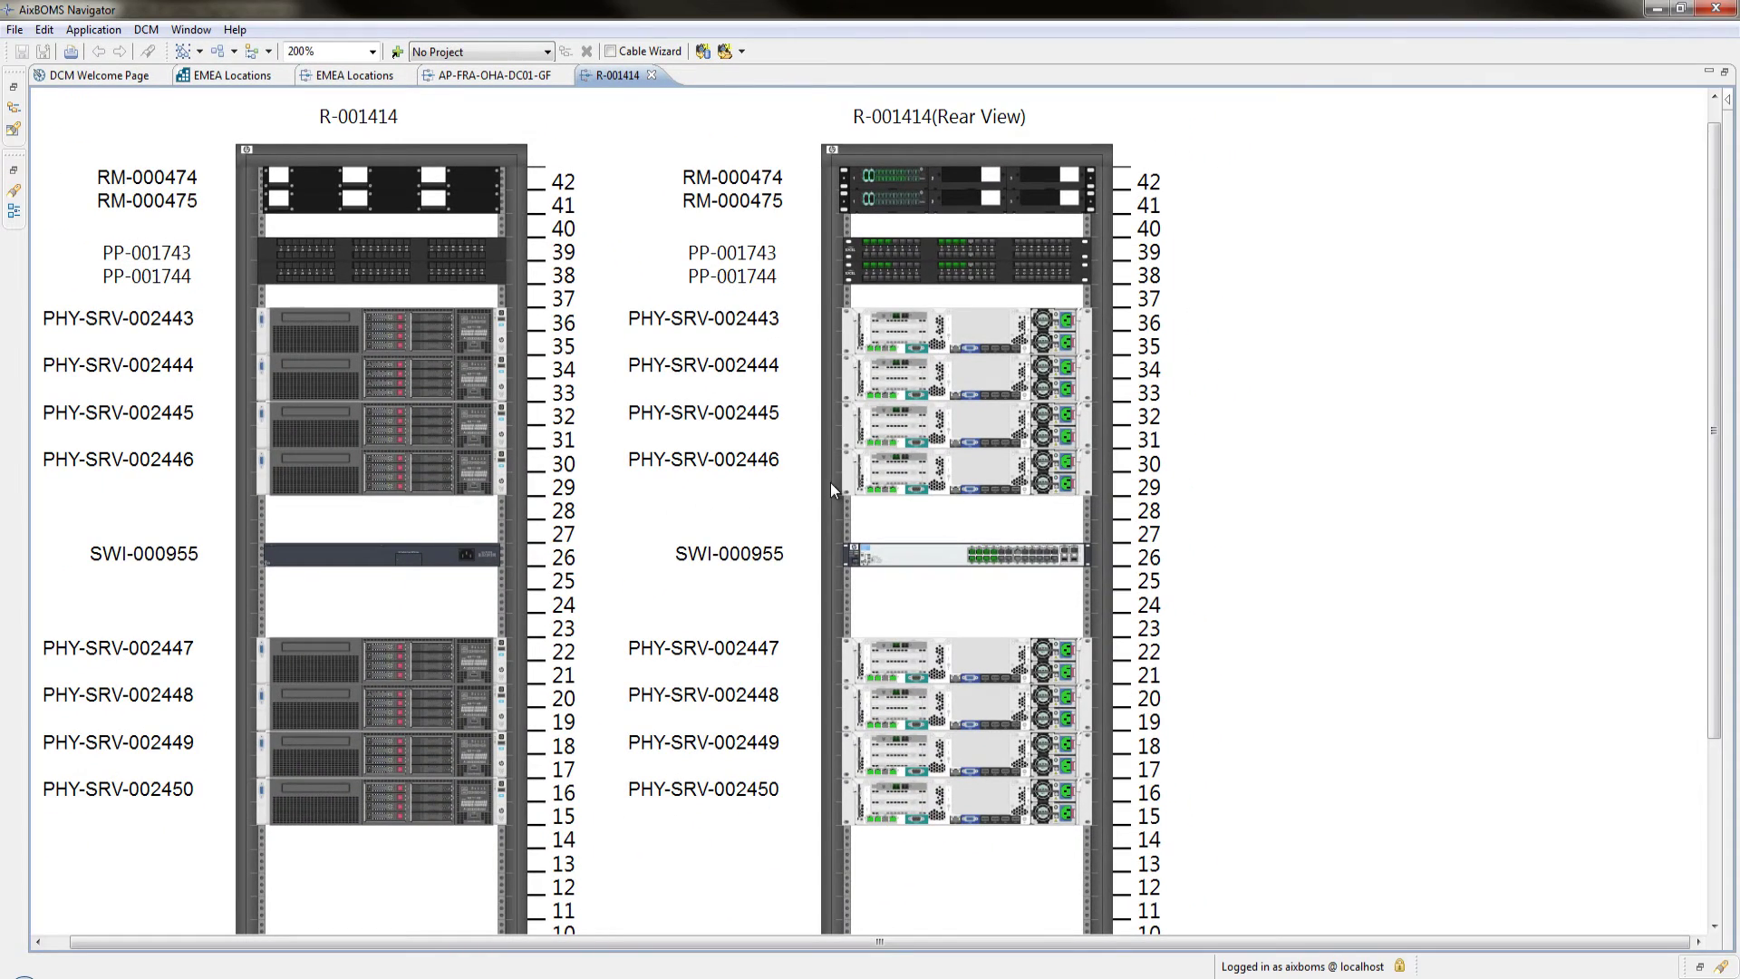
right_click(830, 482)
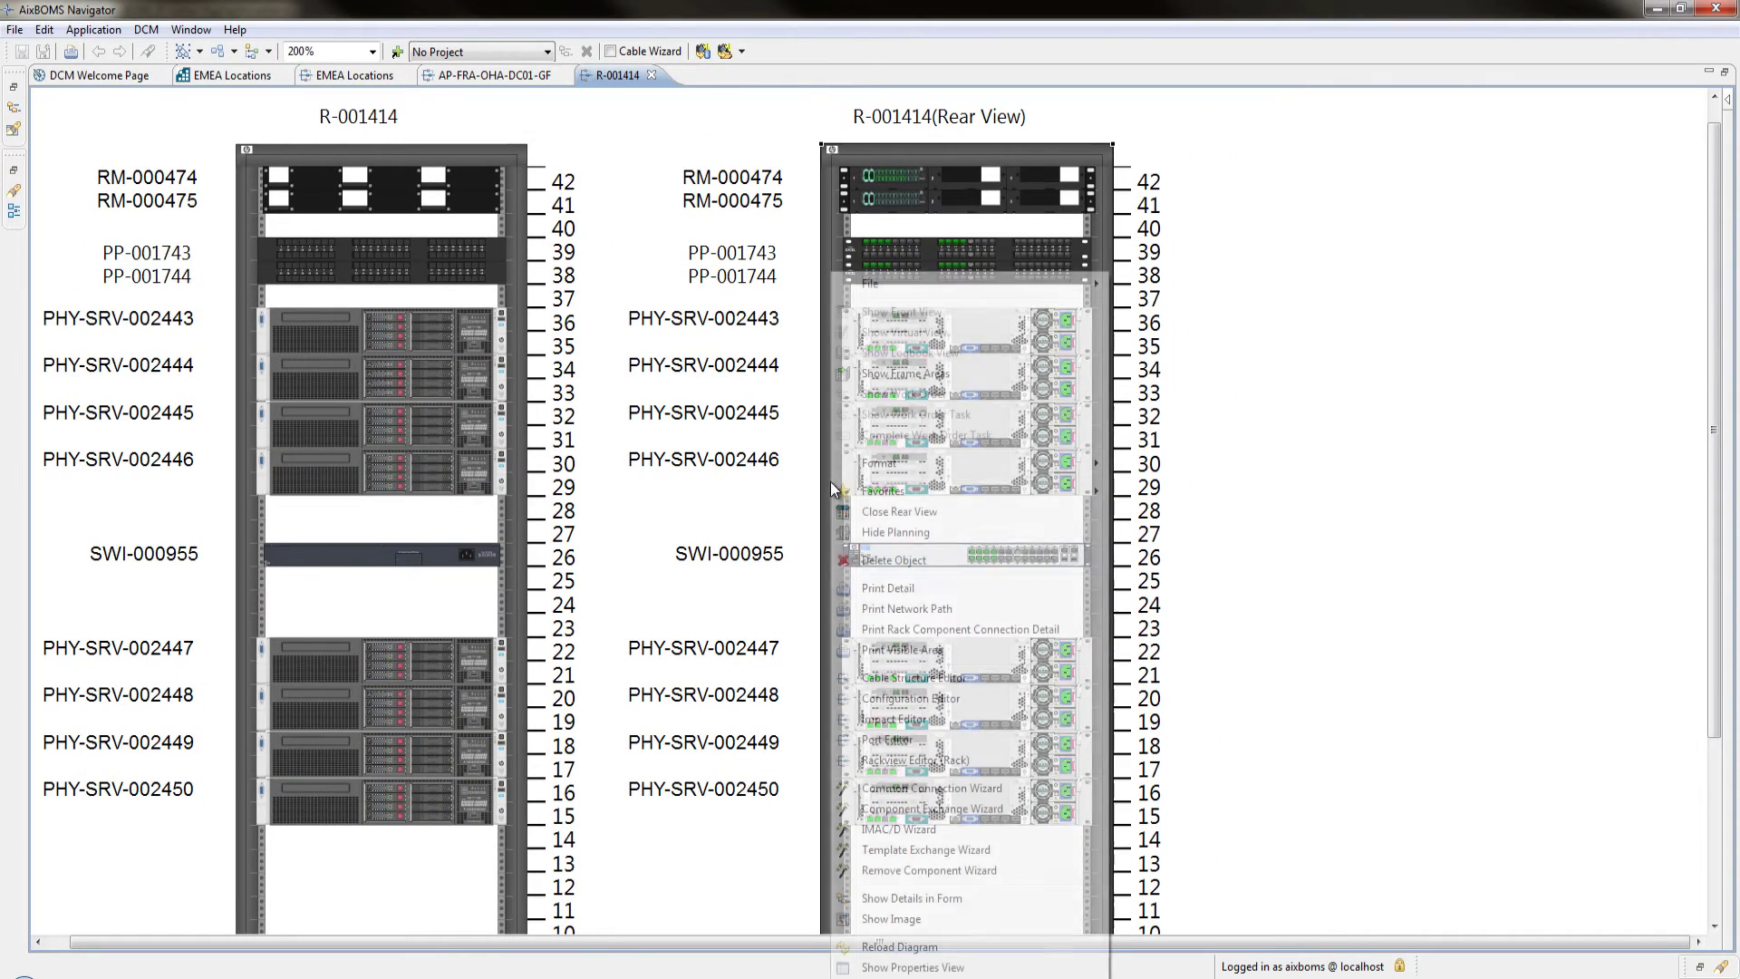
click(867, 378)
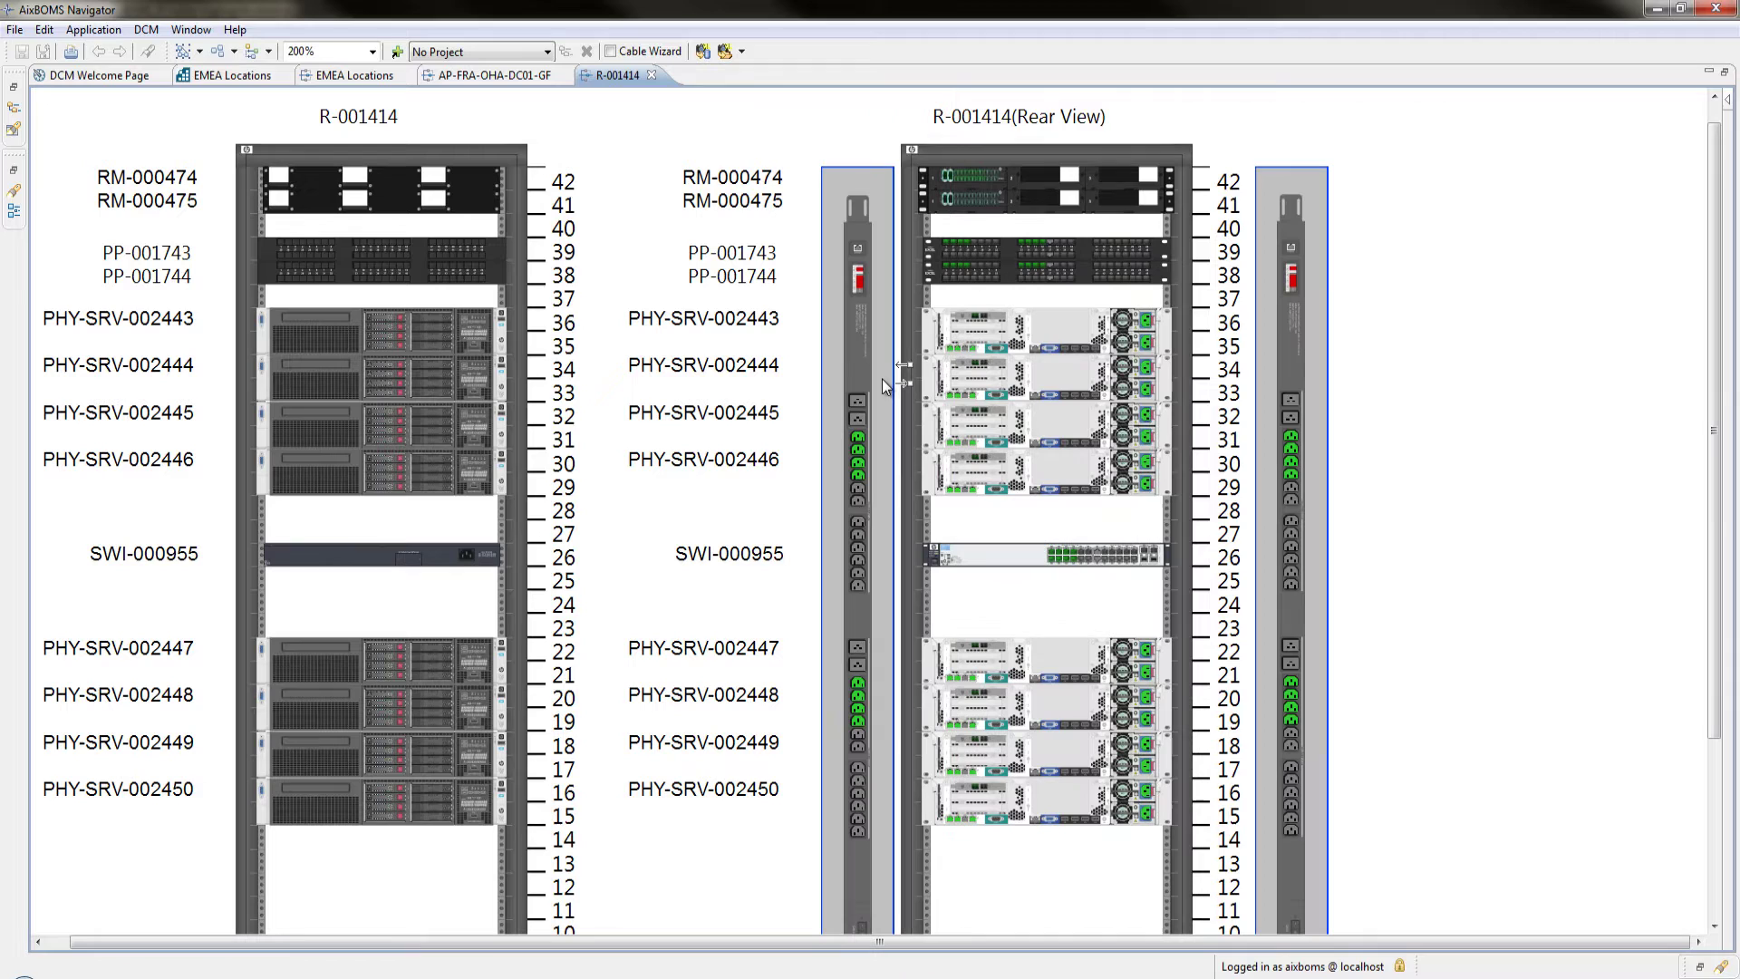
click(883, 379)
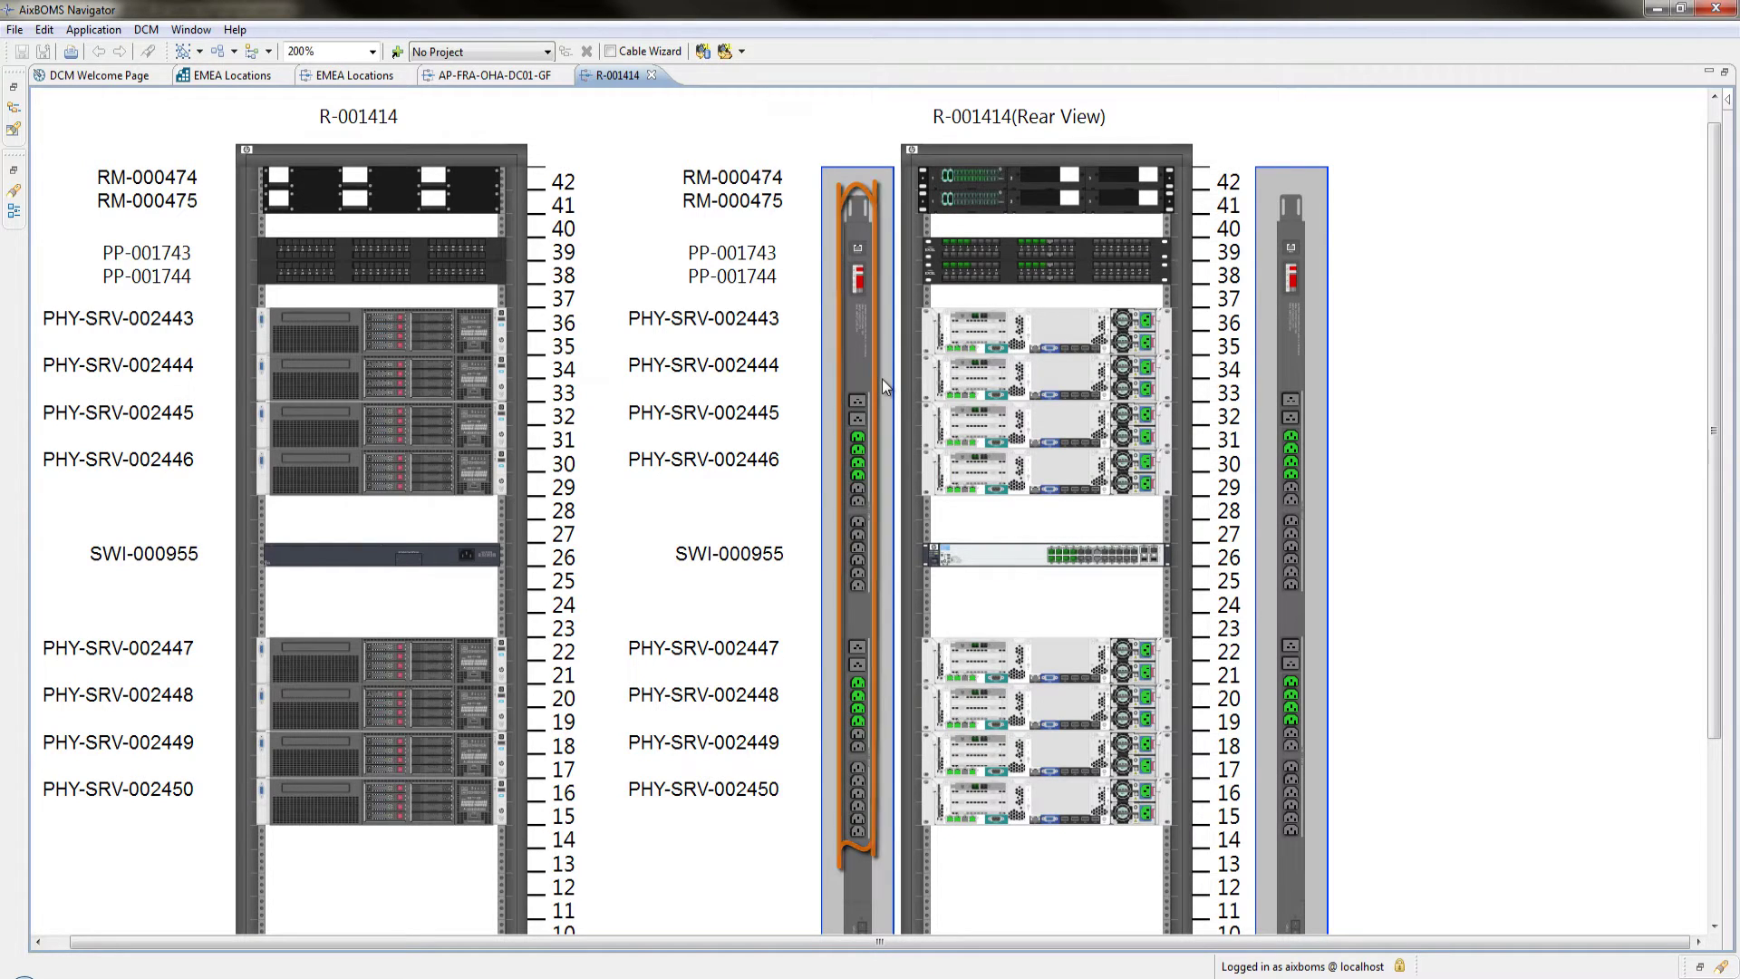
Show the virtual servers of PHY-SRV-002443 and zoom the rack view to 400%
click(933, 337)
right_click(933, 337)
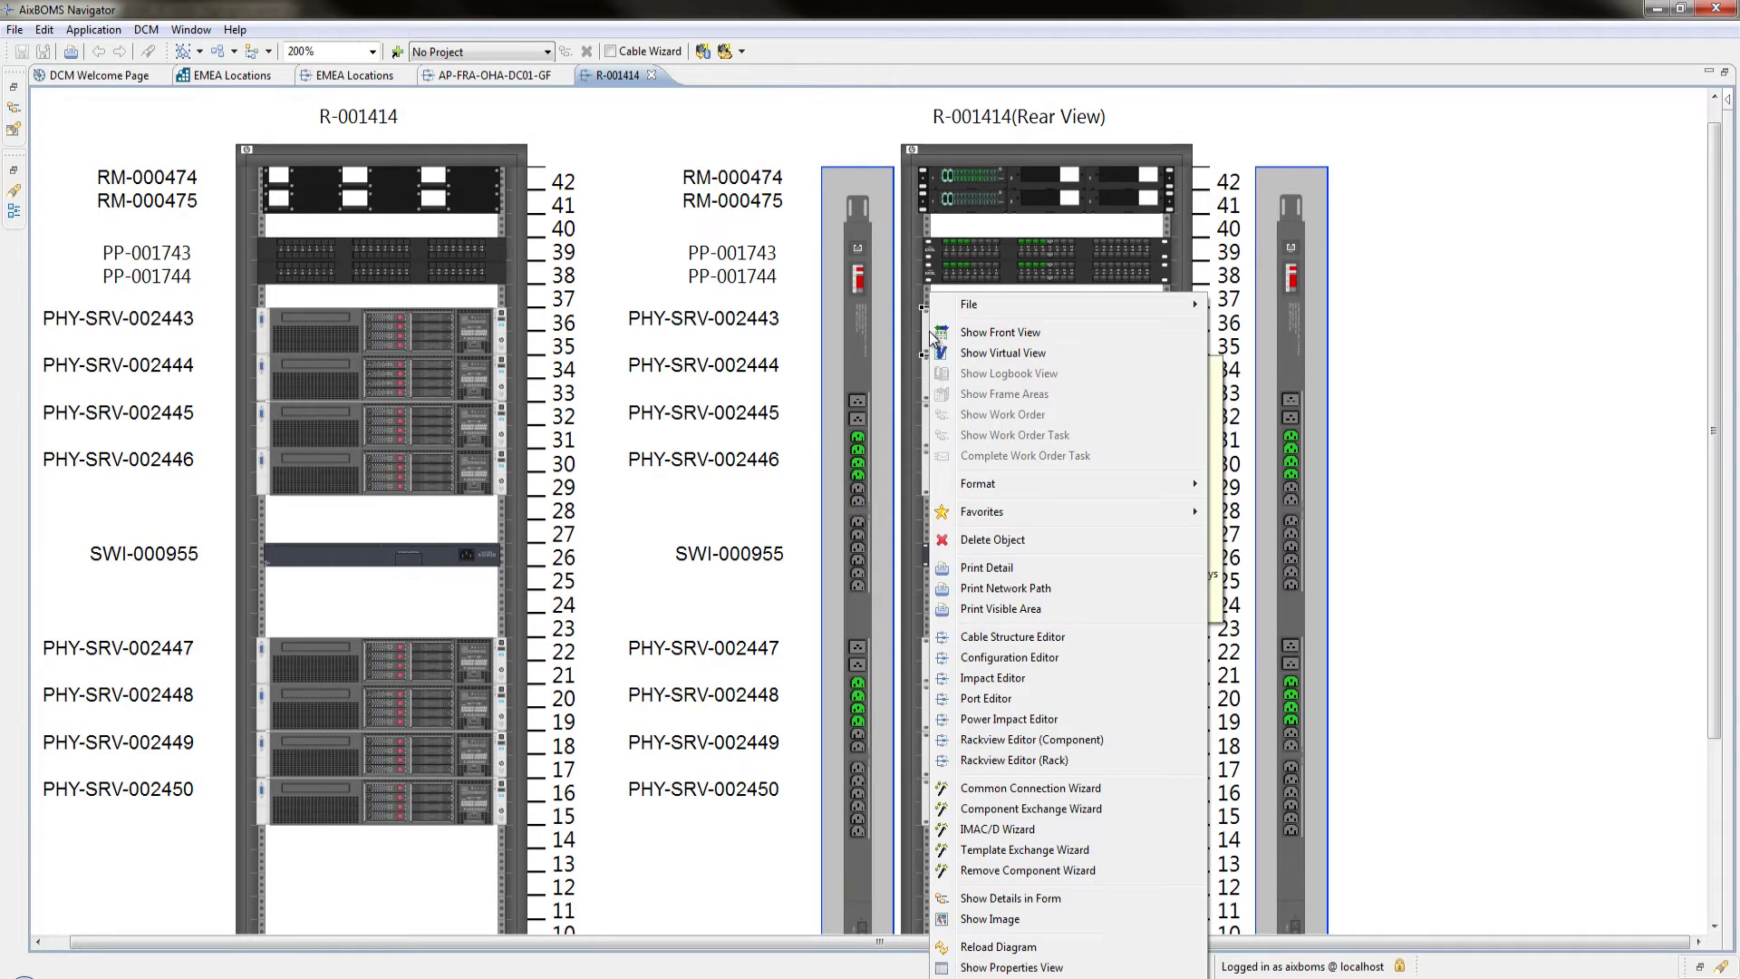
click(958, 354)
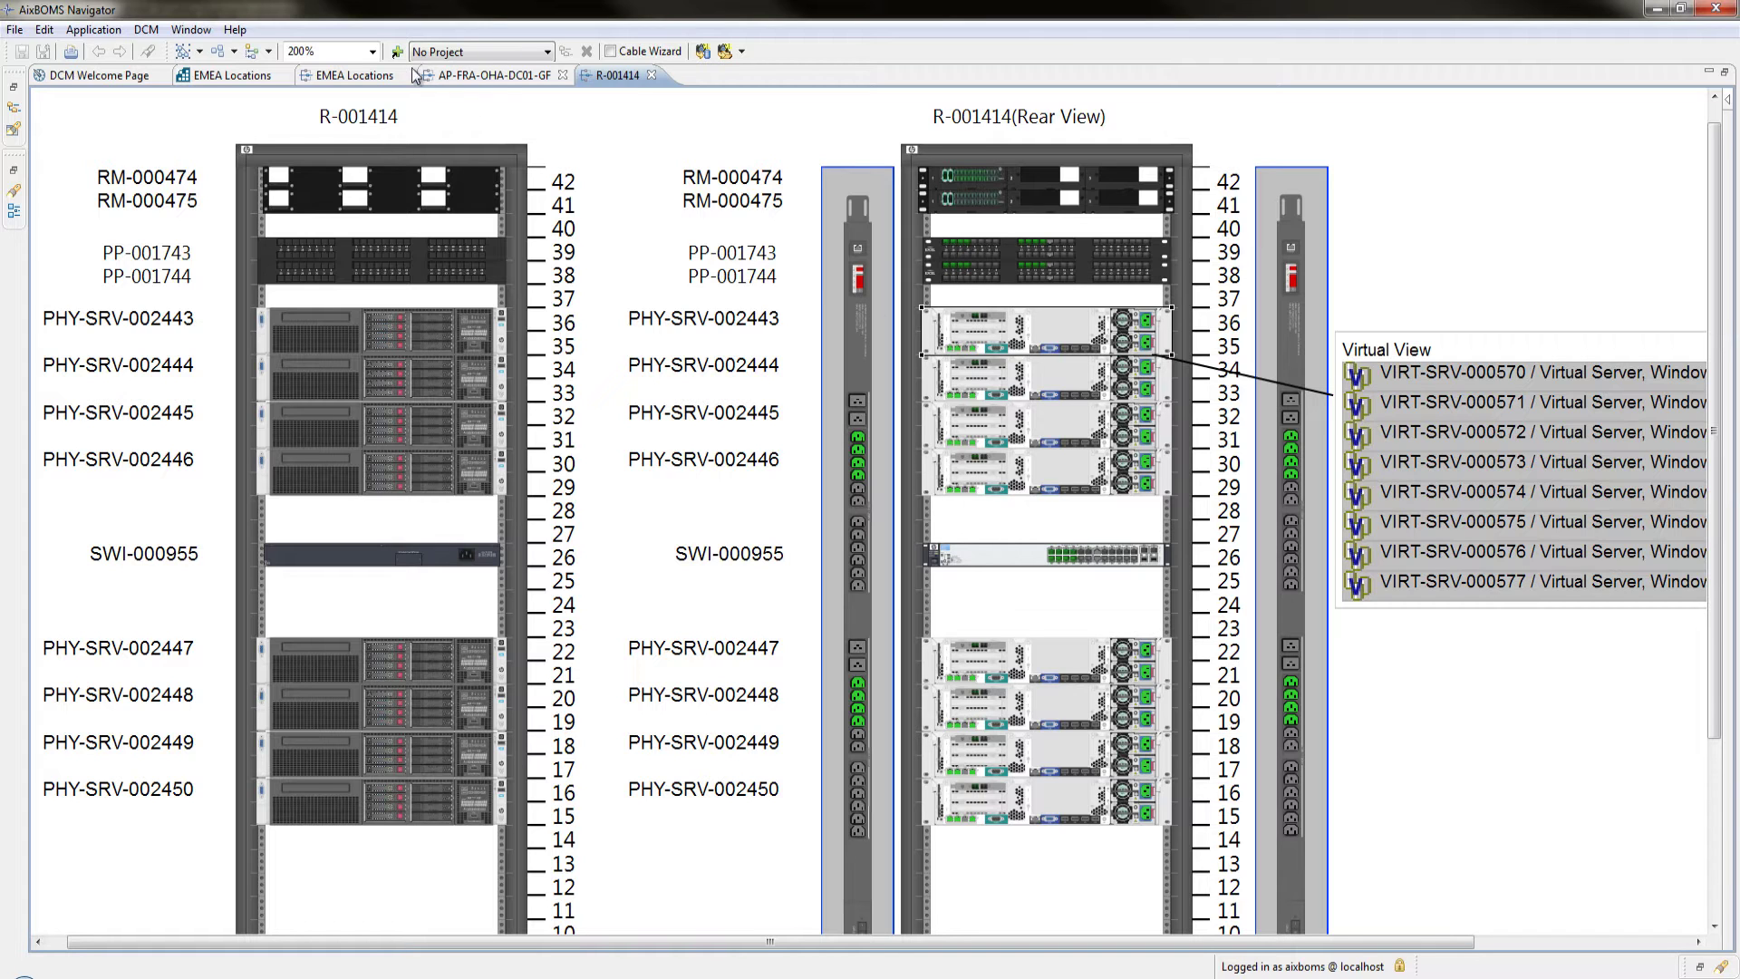
click(372, 52)
click(340, 295)
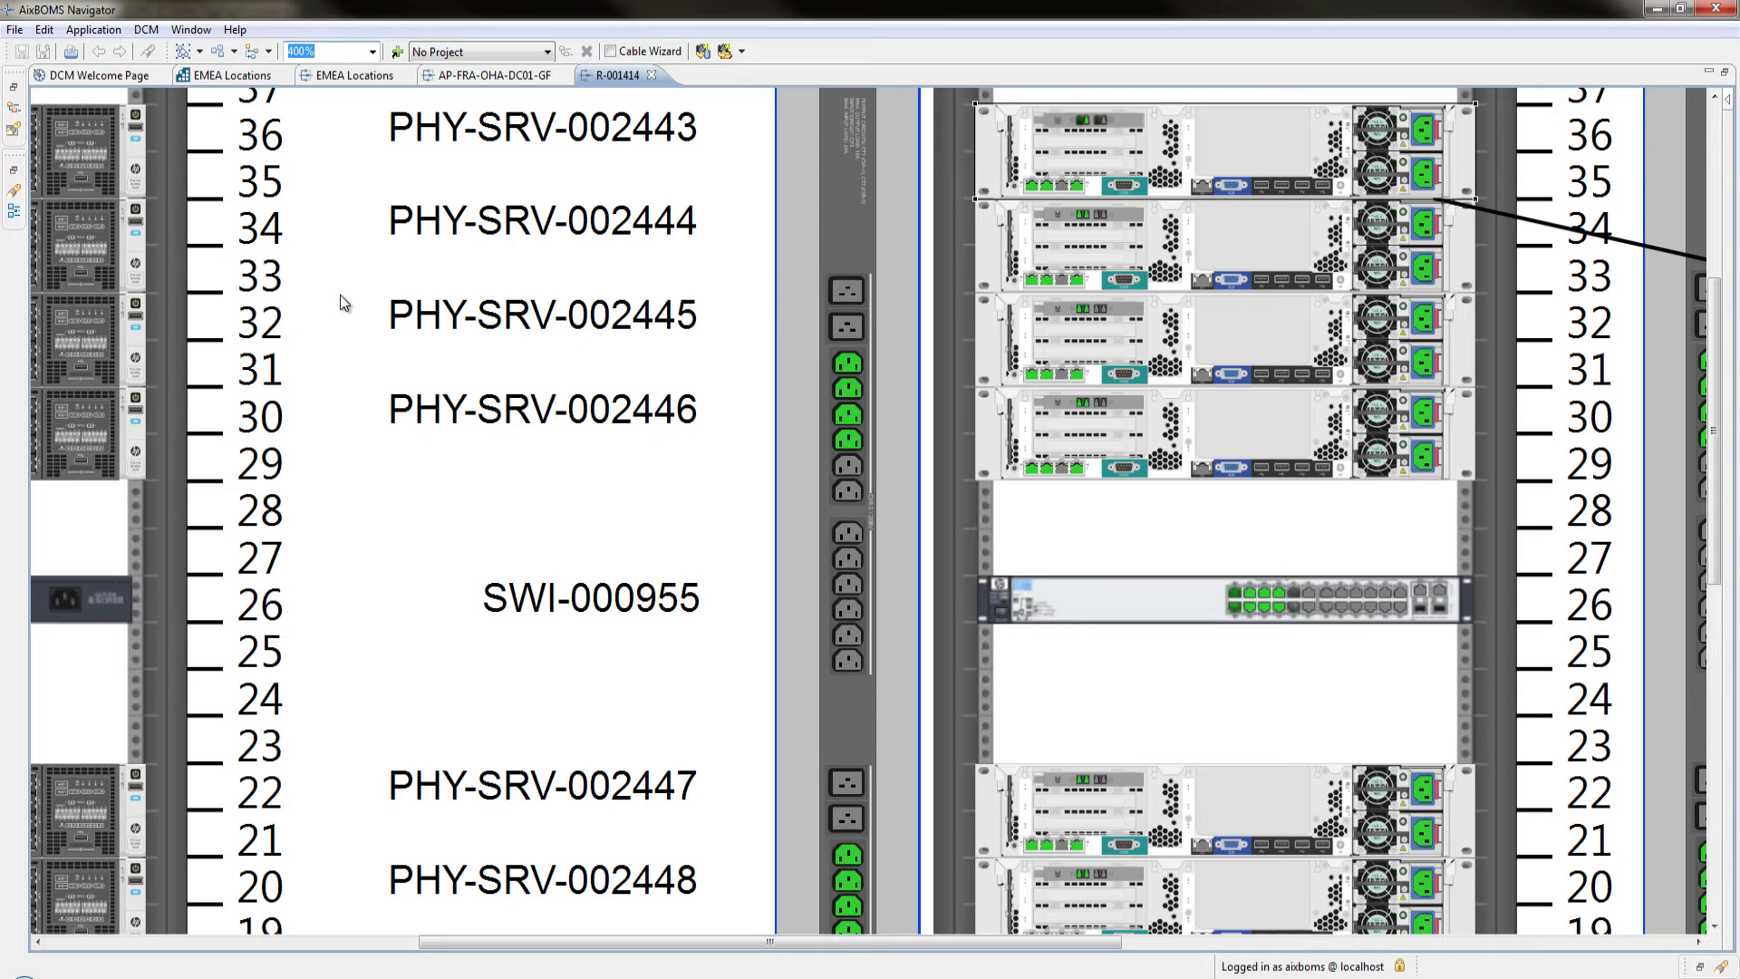
right_click(1080, 120)
click(1099, 307)
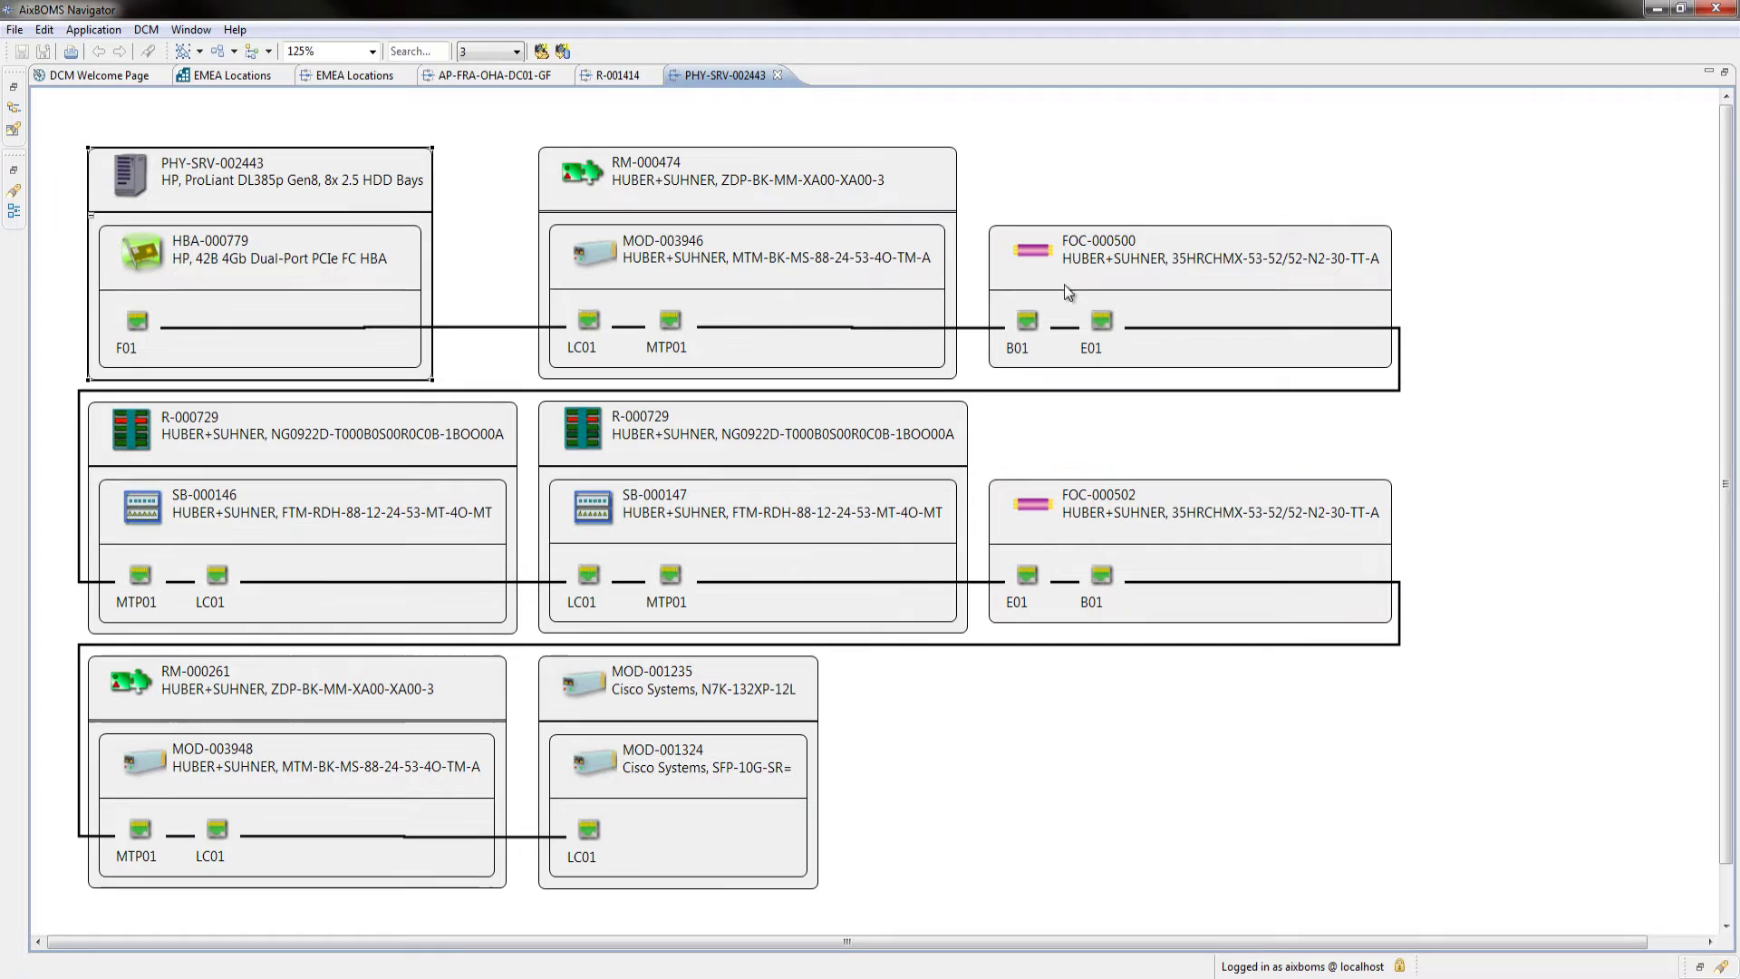
Close the connection diagram and open PHY-SRV-002443's power impact diagram
click(776, 75)
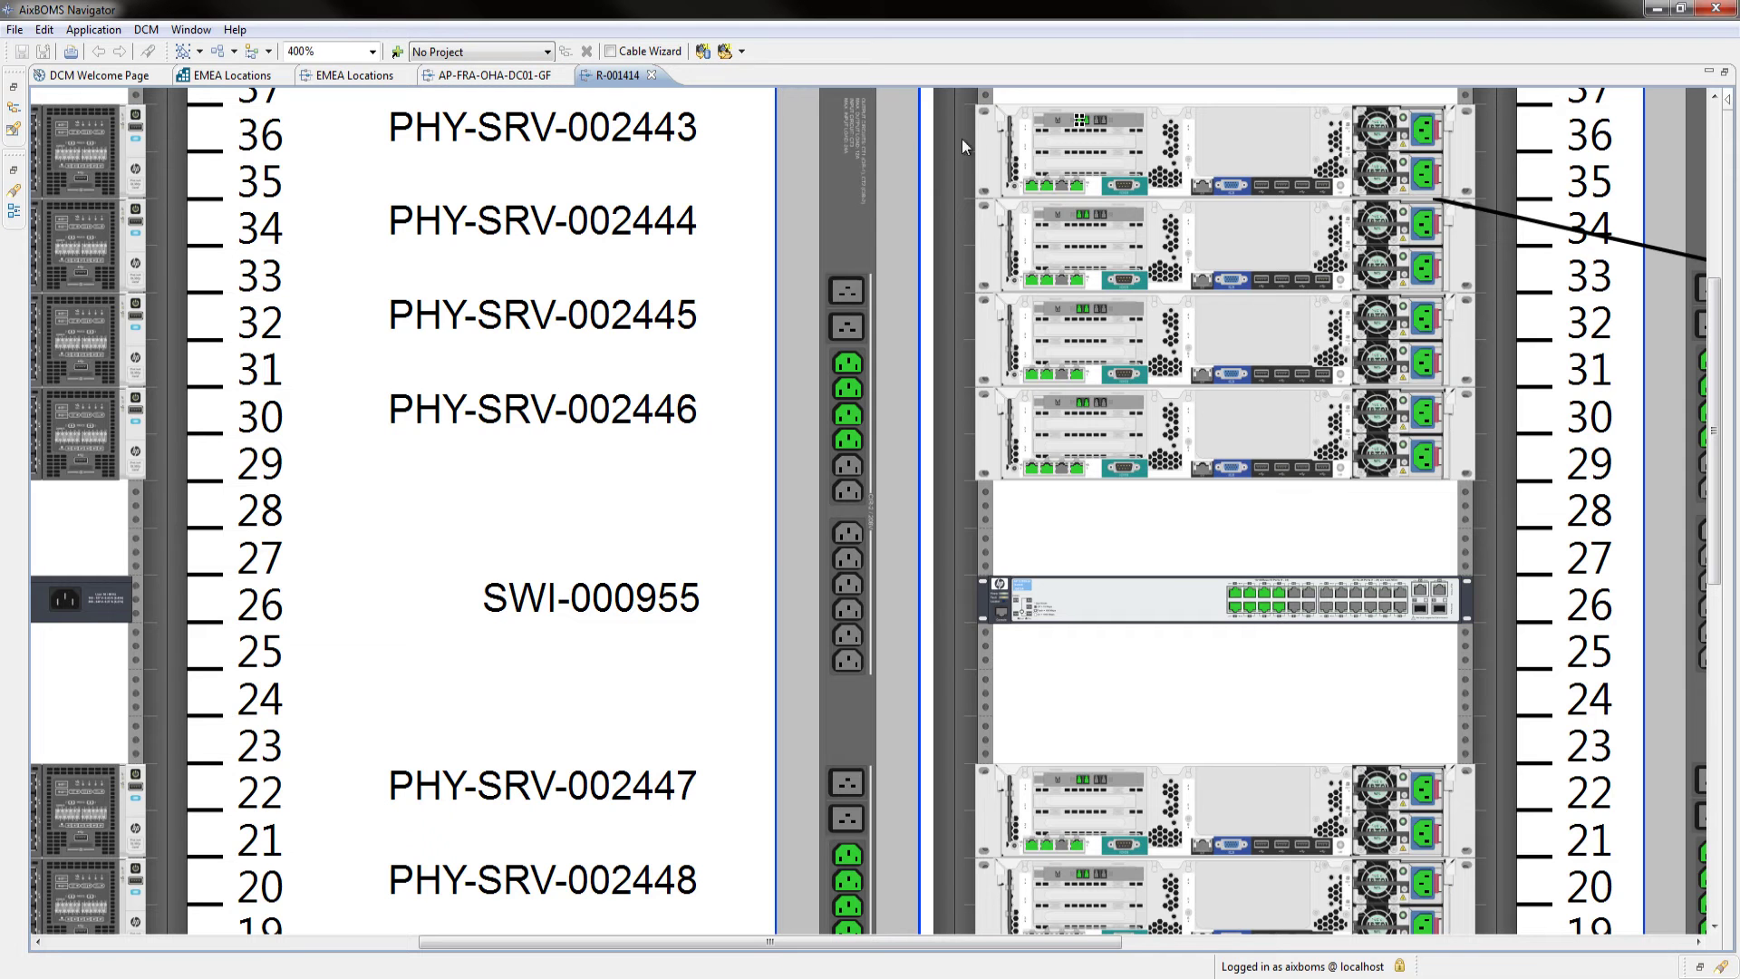
right_click(1210, 139)
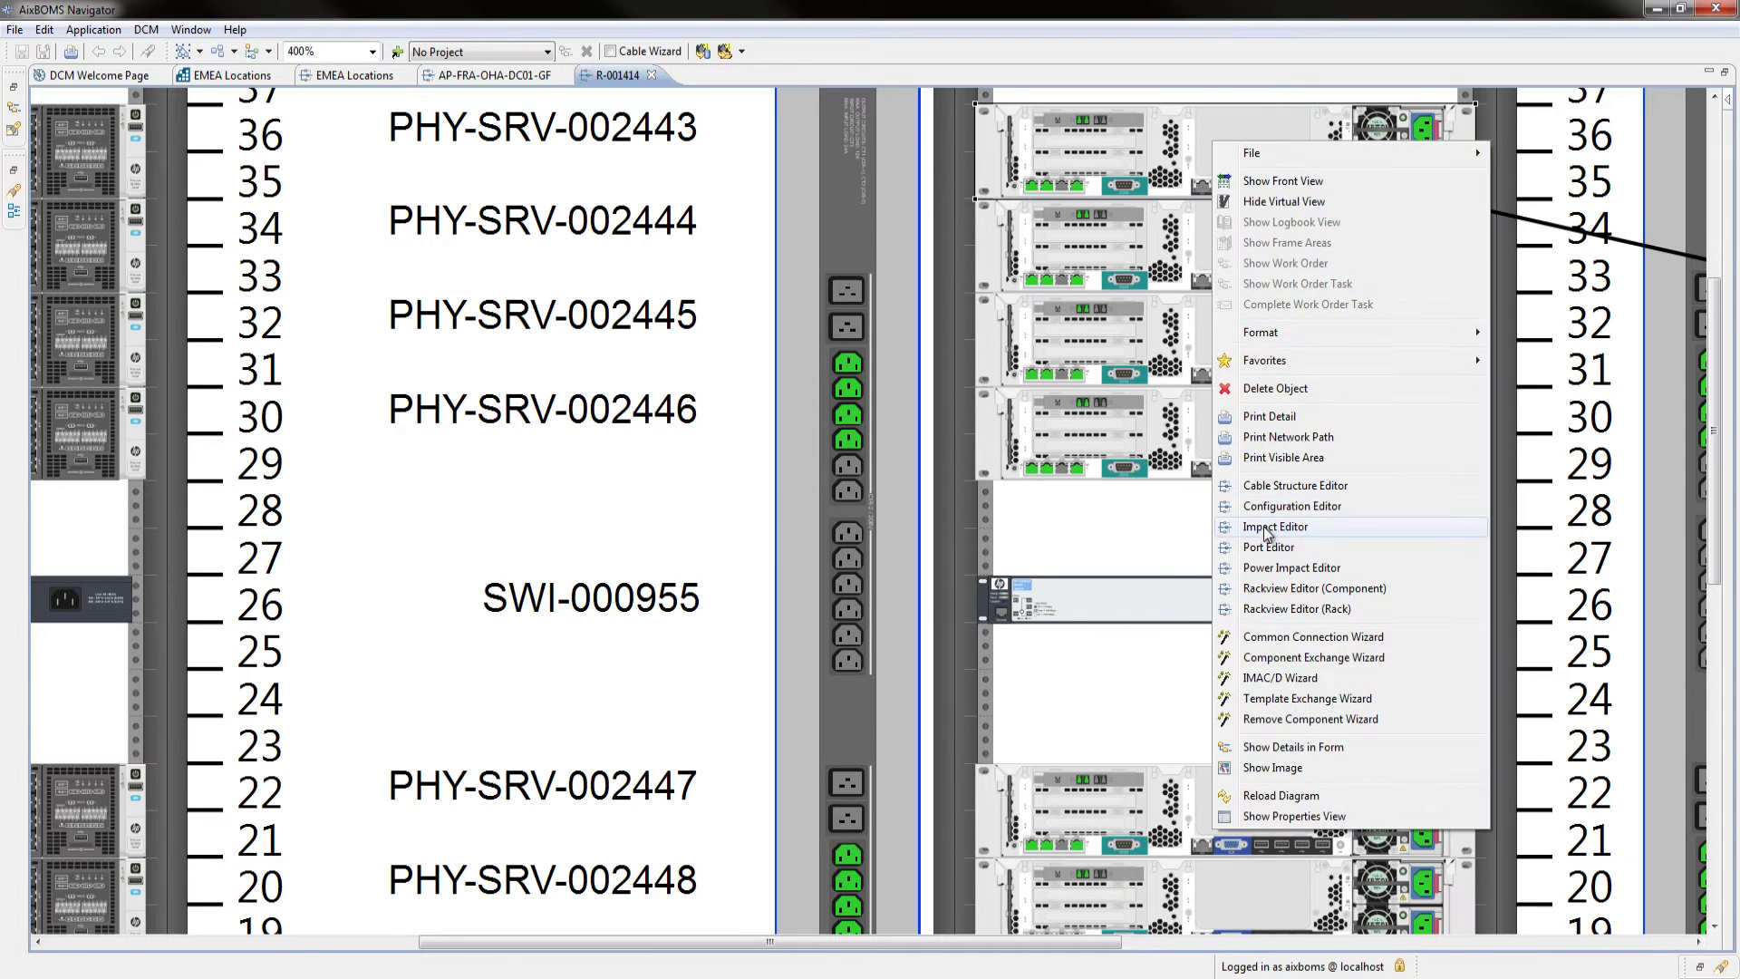
click(1265, 568)
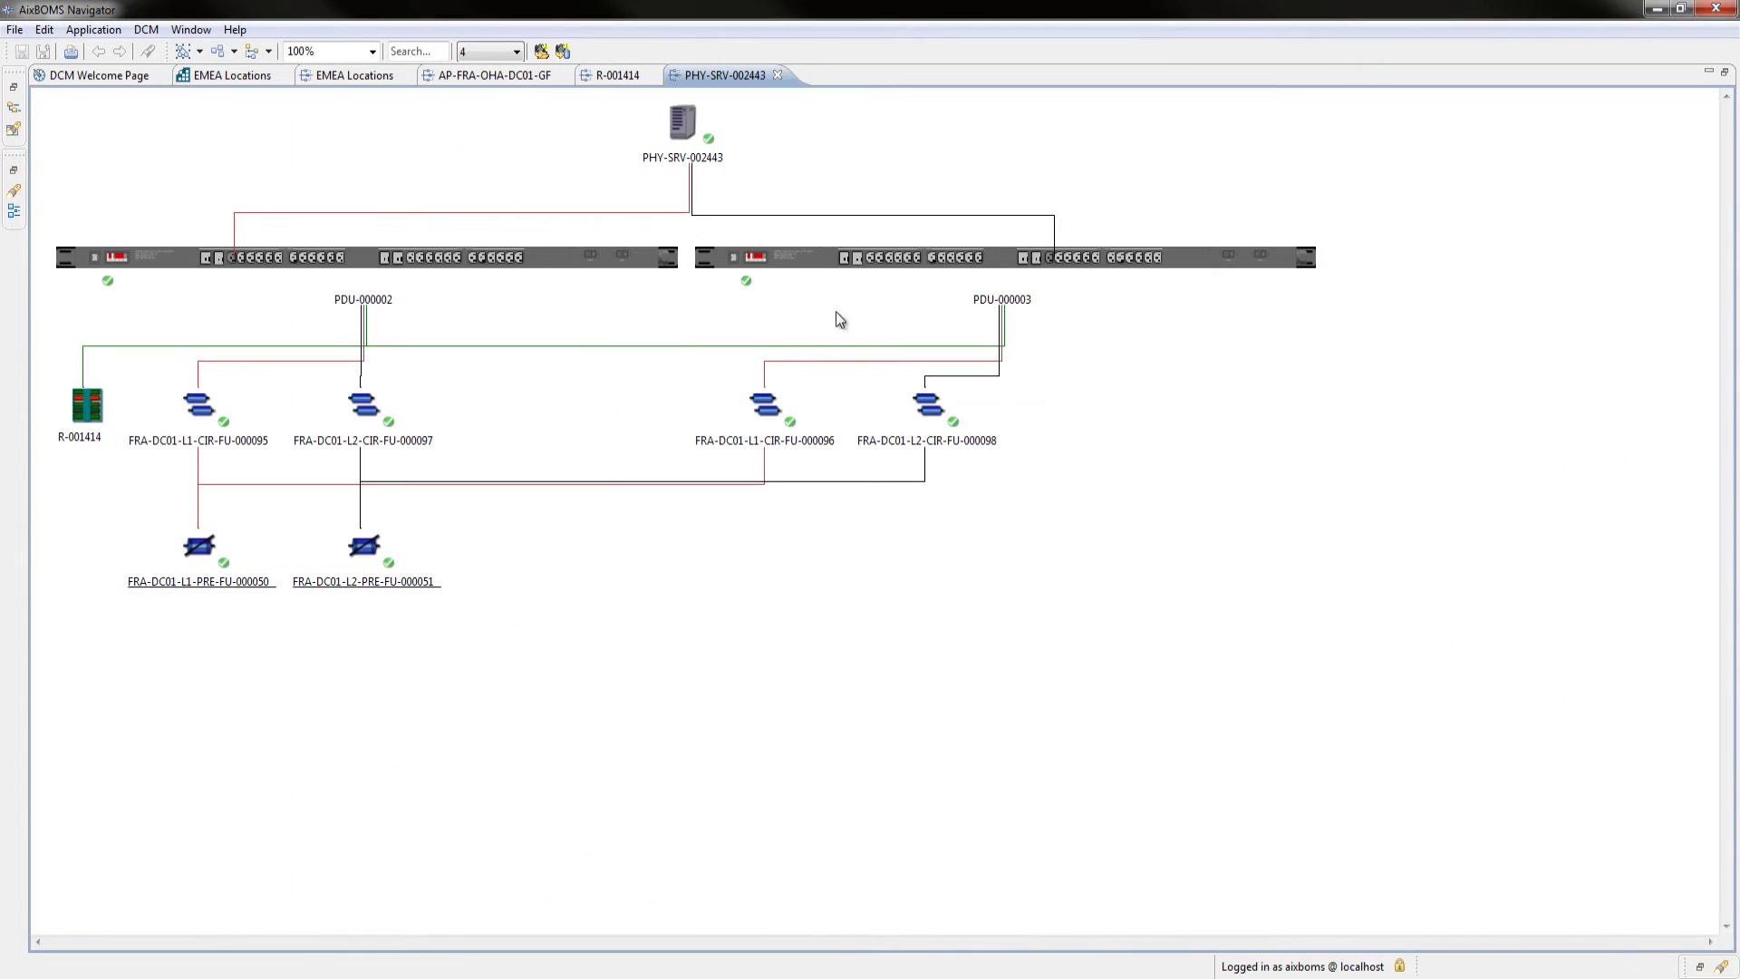
Show all levels of the power path, then return to the EMEA Locations map
click(496, 52)
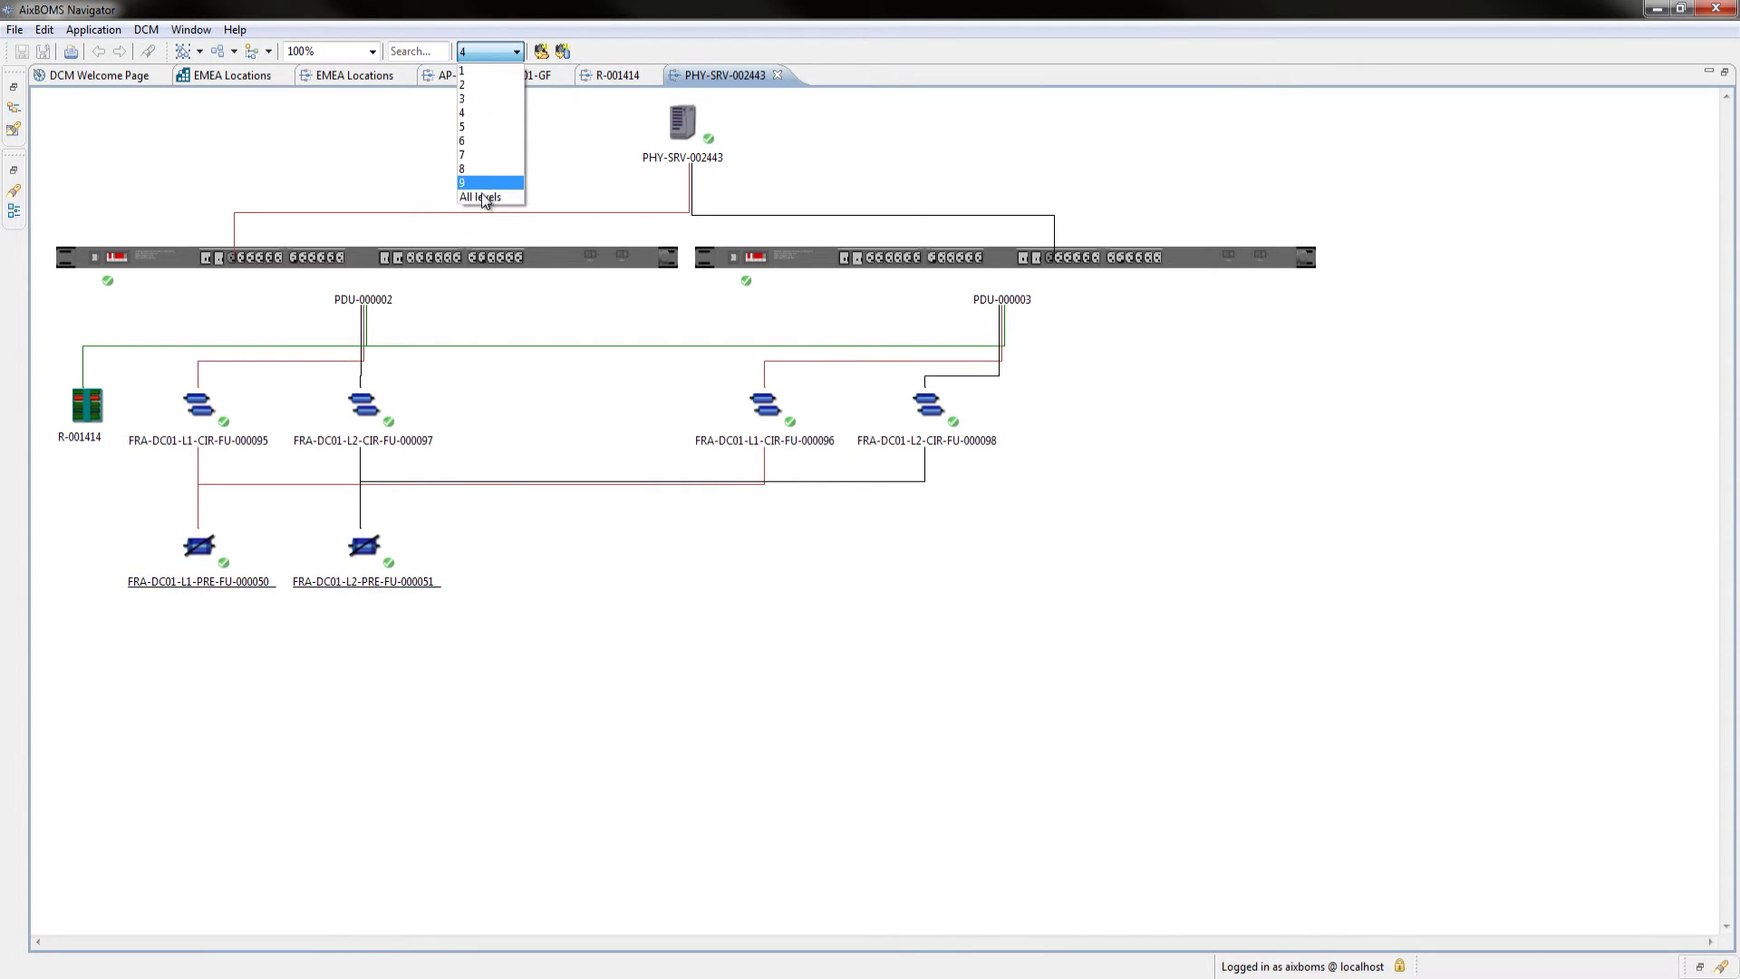
click(485, 198)
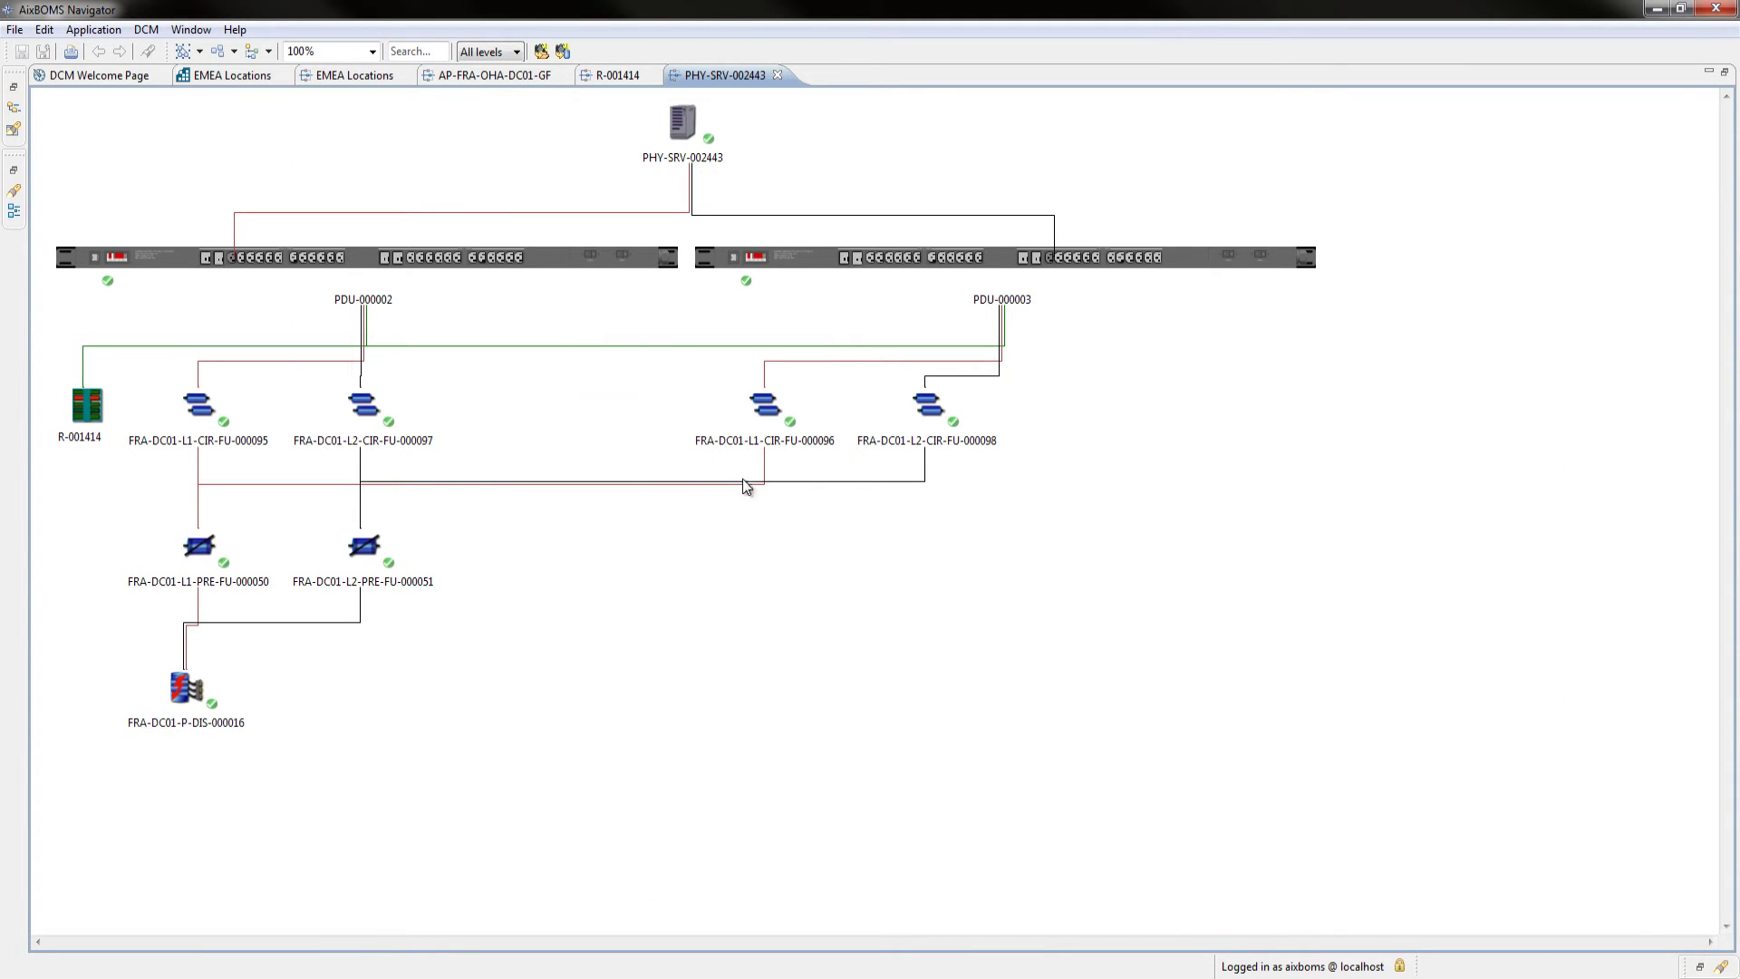
mouse_move(759, 491)
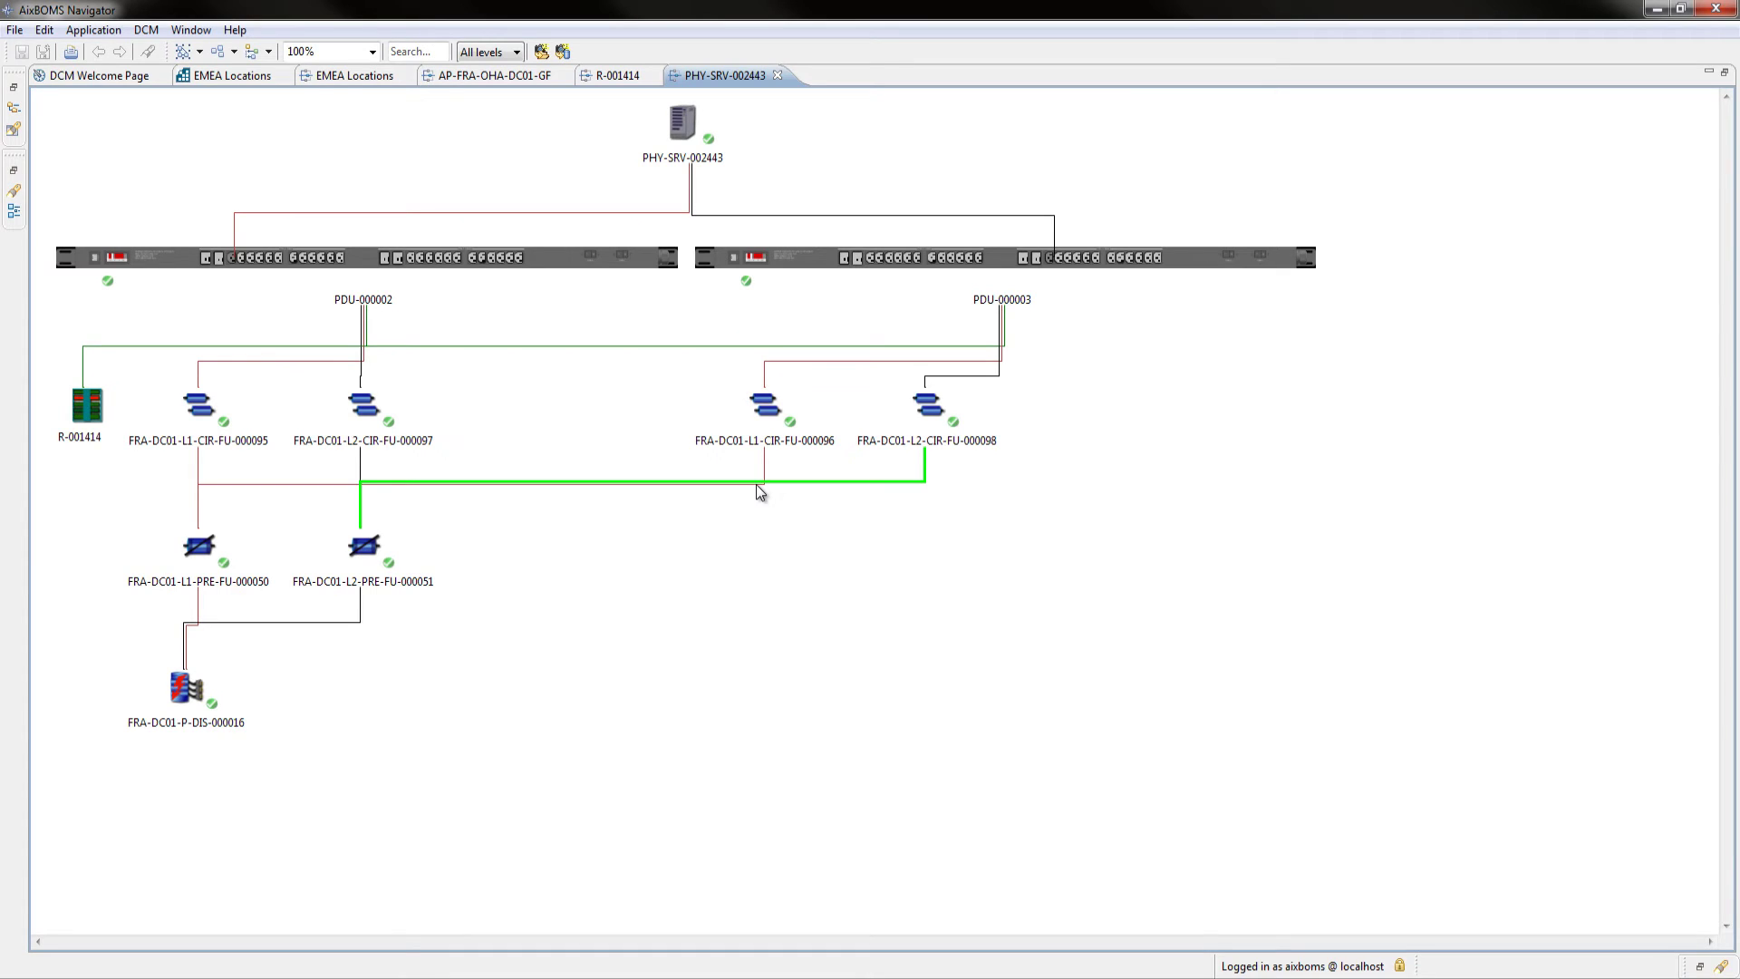
click(368, 77)
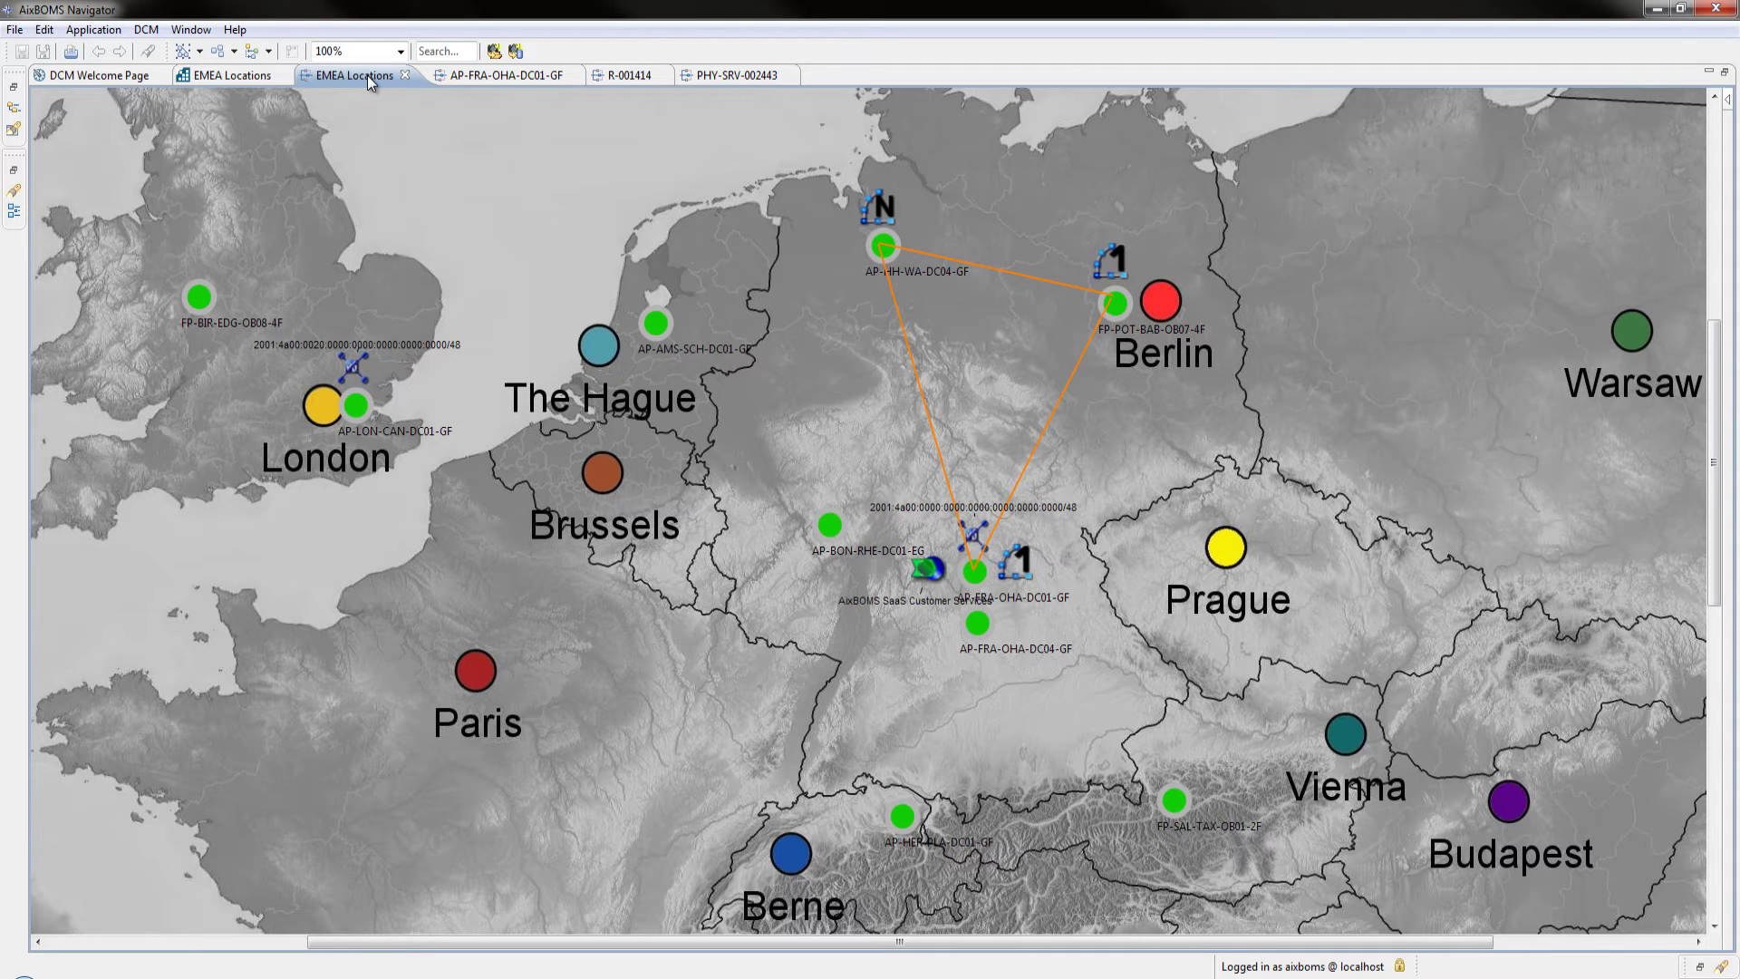
Open the AixBOMS SaaS Customer Services hierarchy and expand the ABSaaS Technical Items branch
click(922, 575)
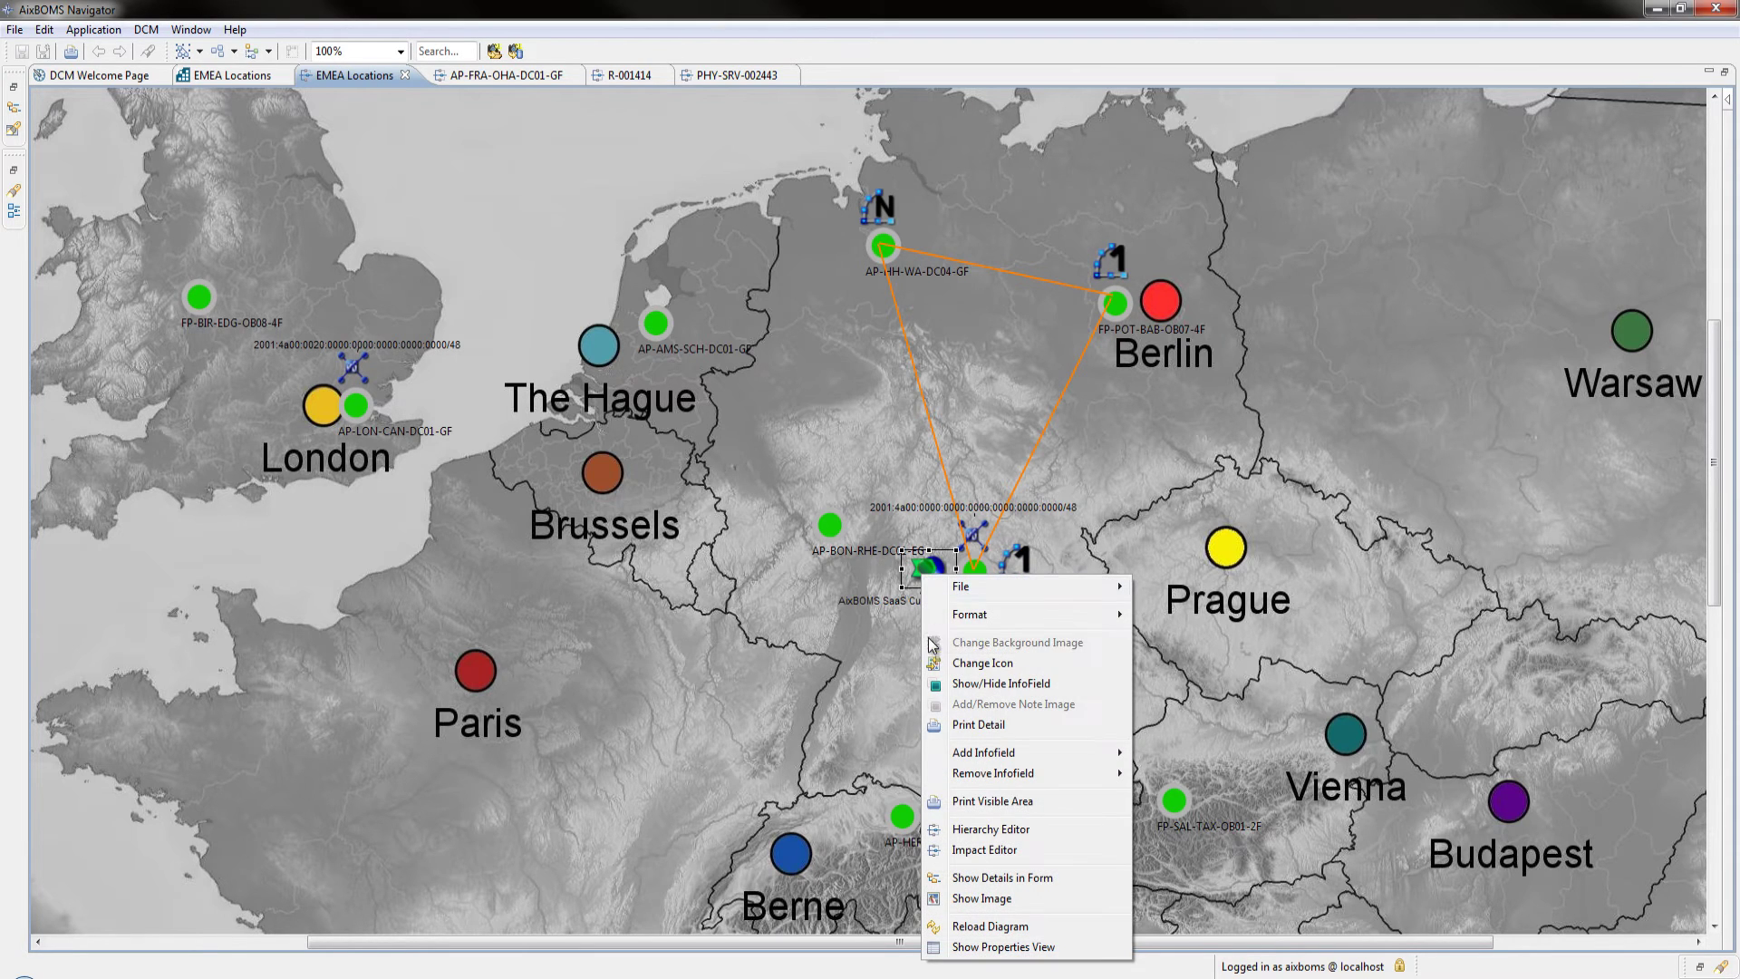
click(936, 830)
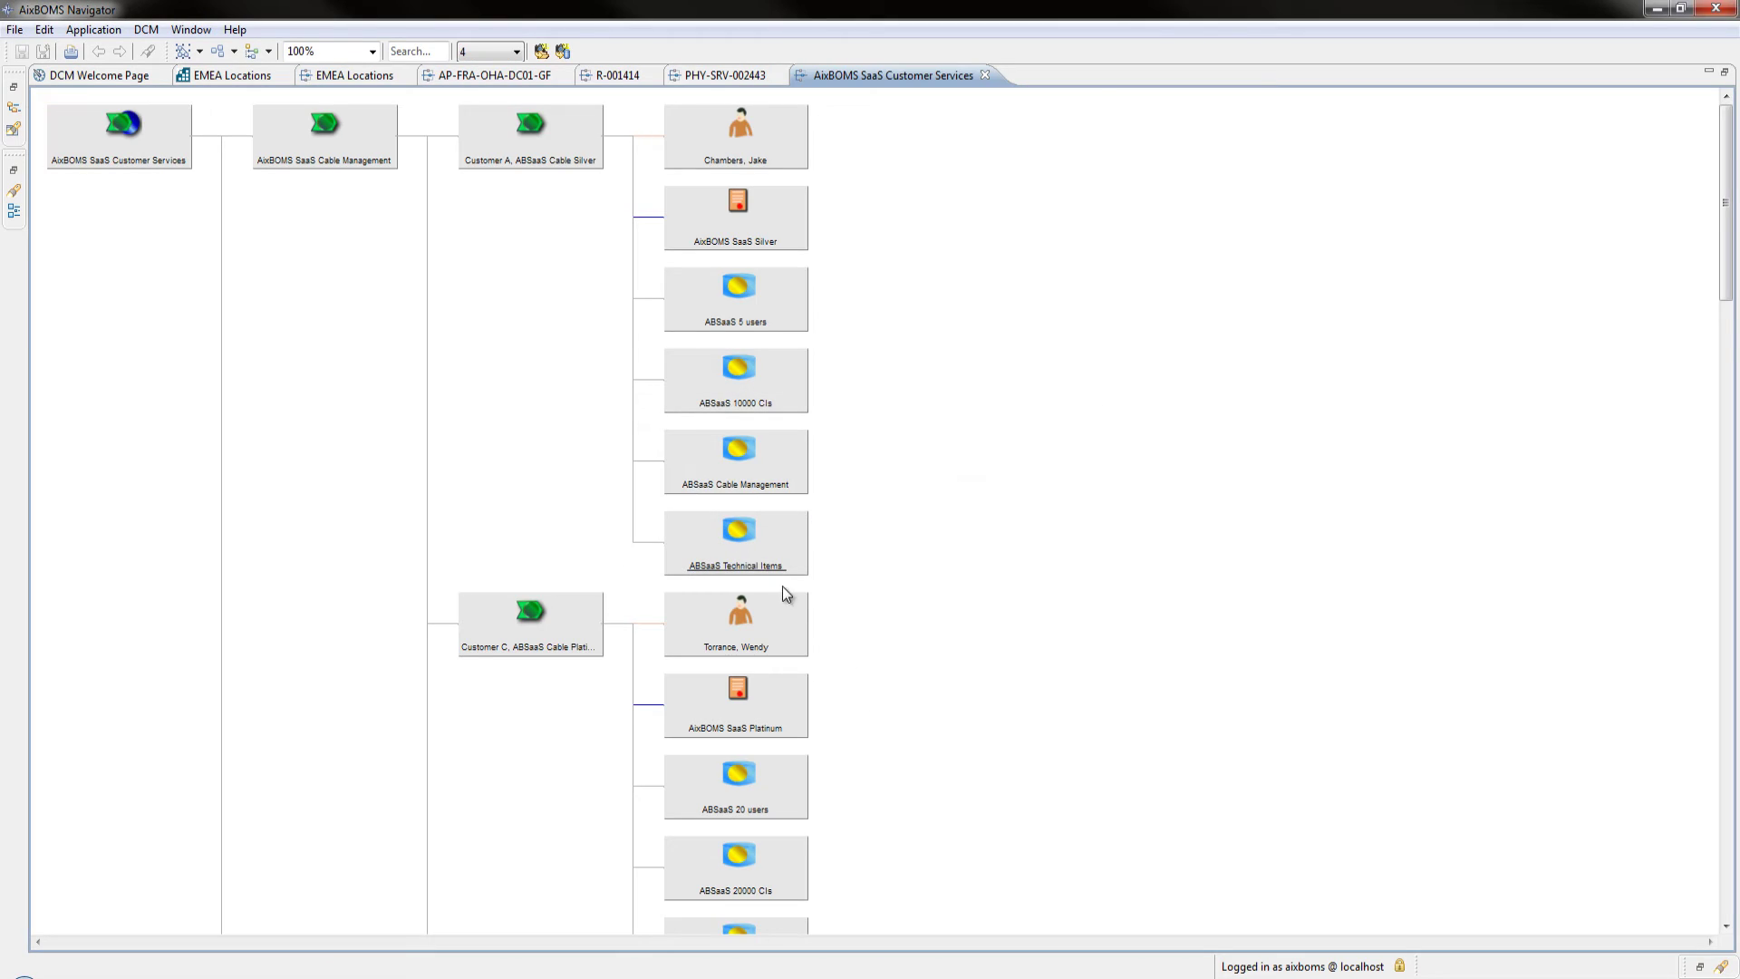
click(763, 571)
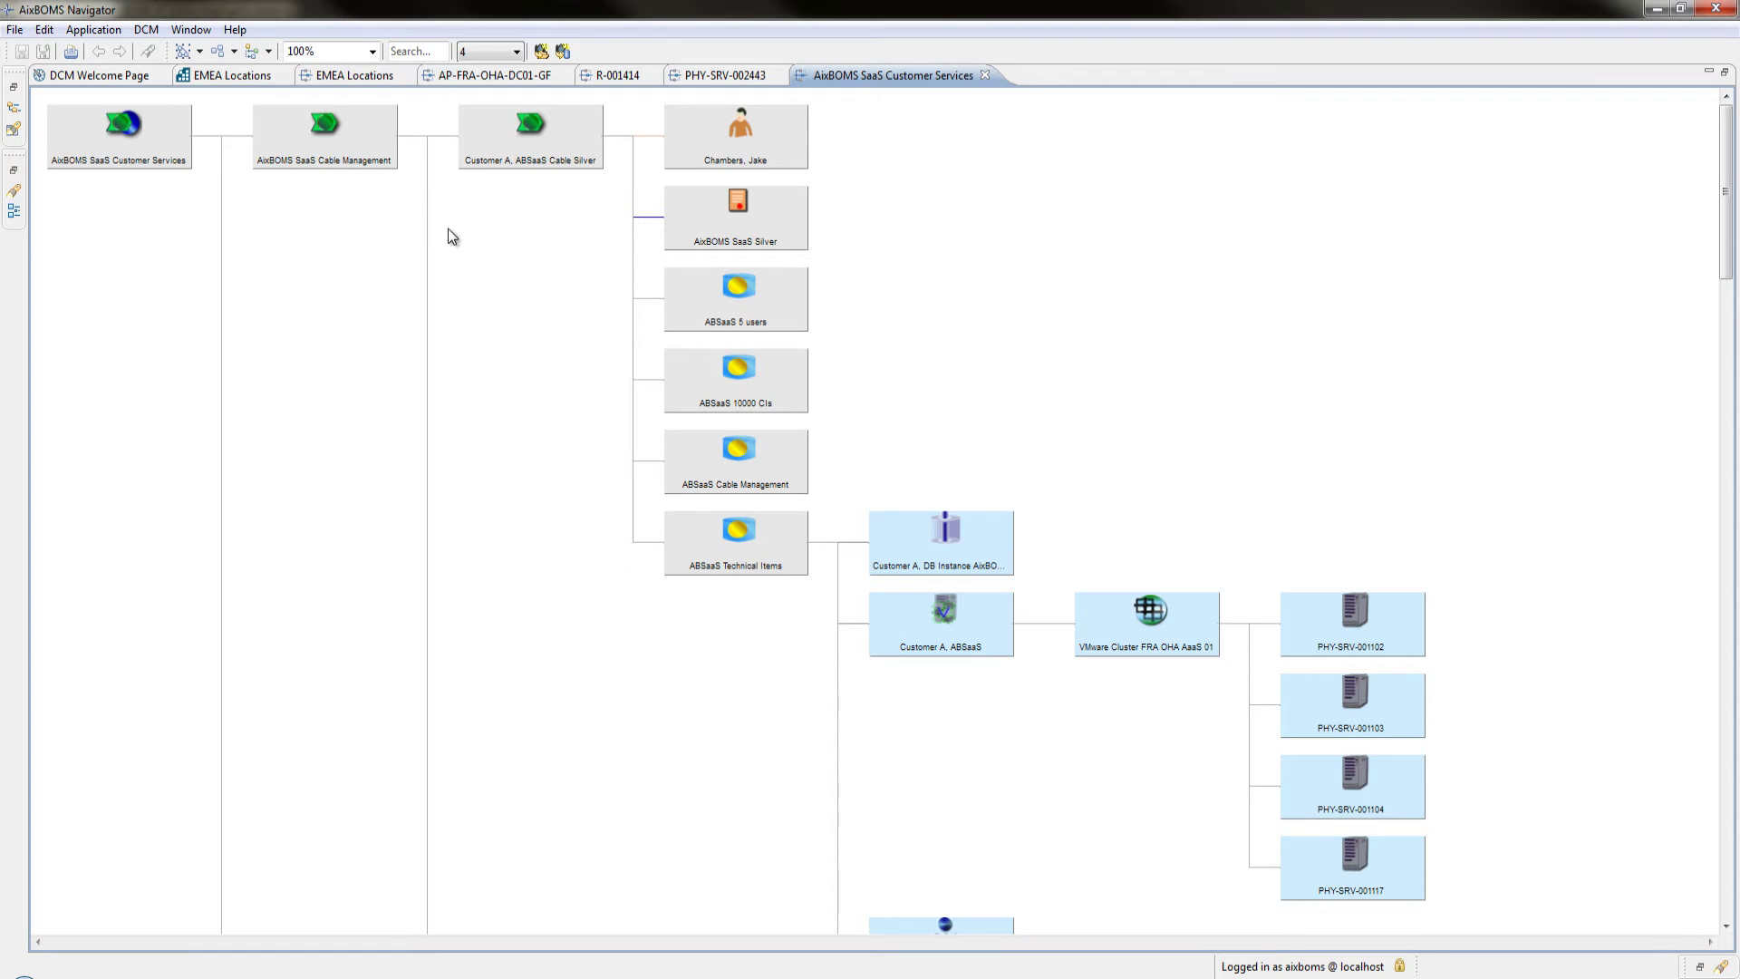
From the EMEA map, open the IPv6 matrix for network 2001:4a00:GER-Fra1::/48
click(356, 76)
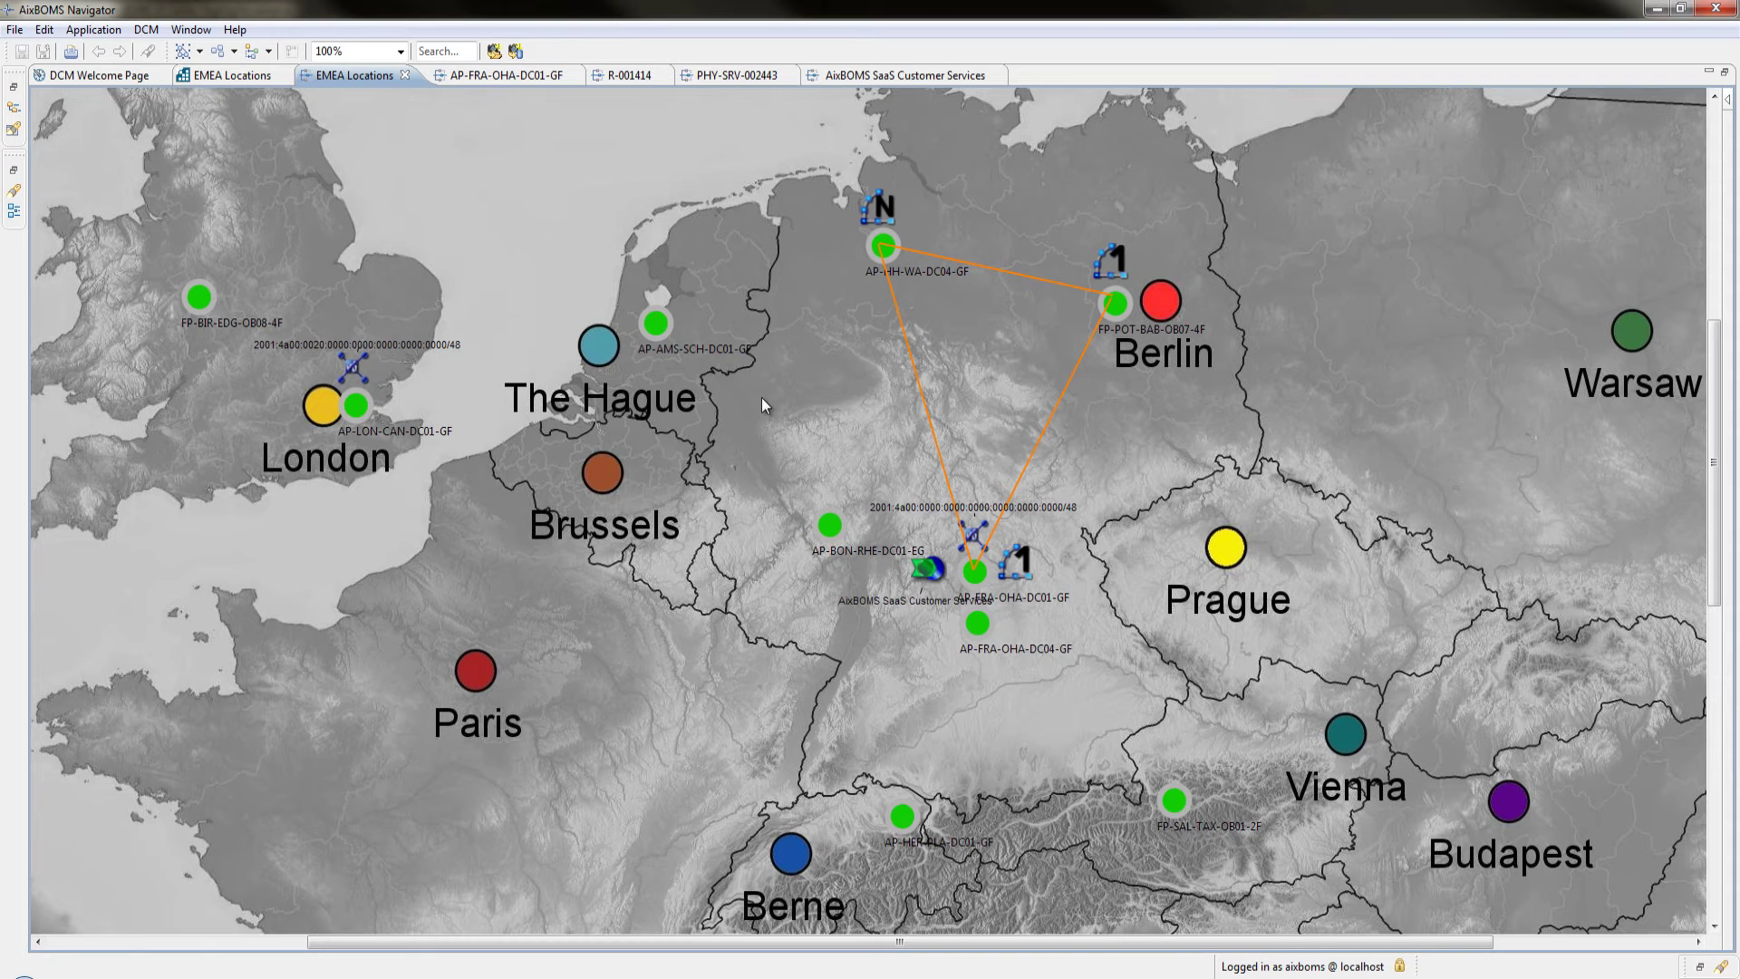
right_click(959, 520)
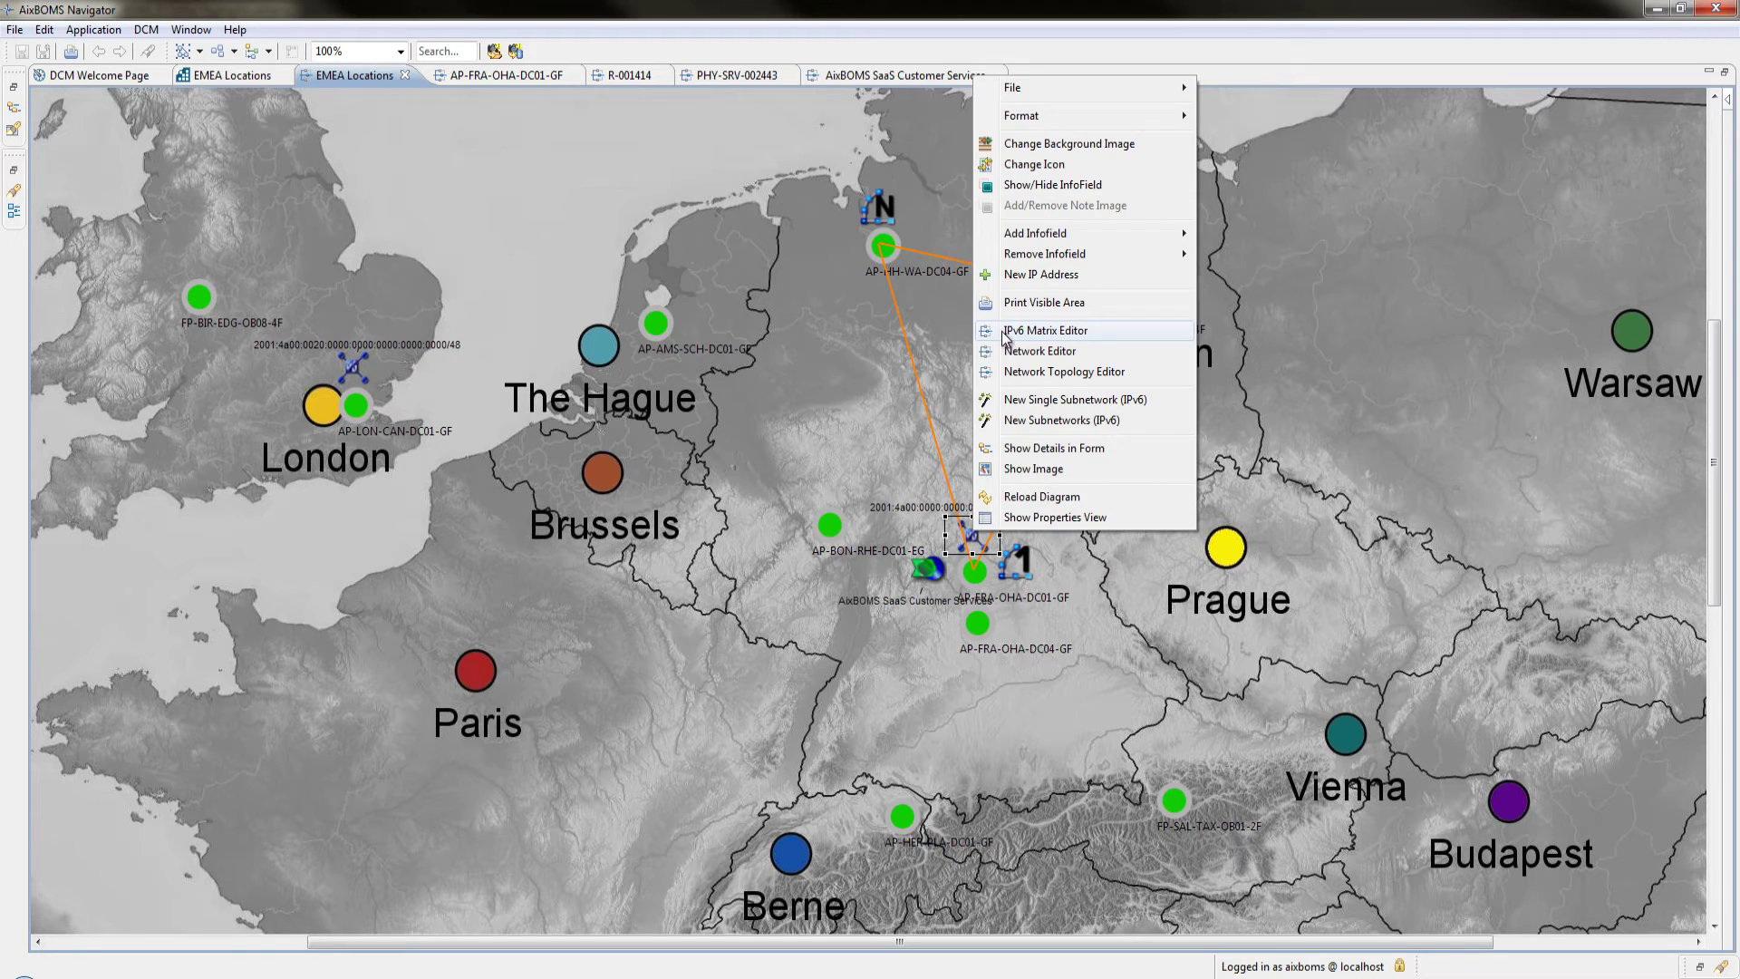
click(1004, 333)
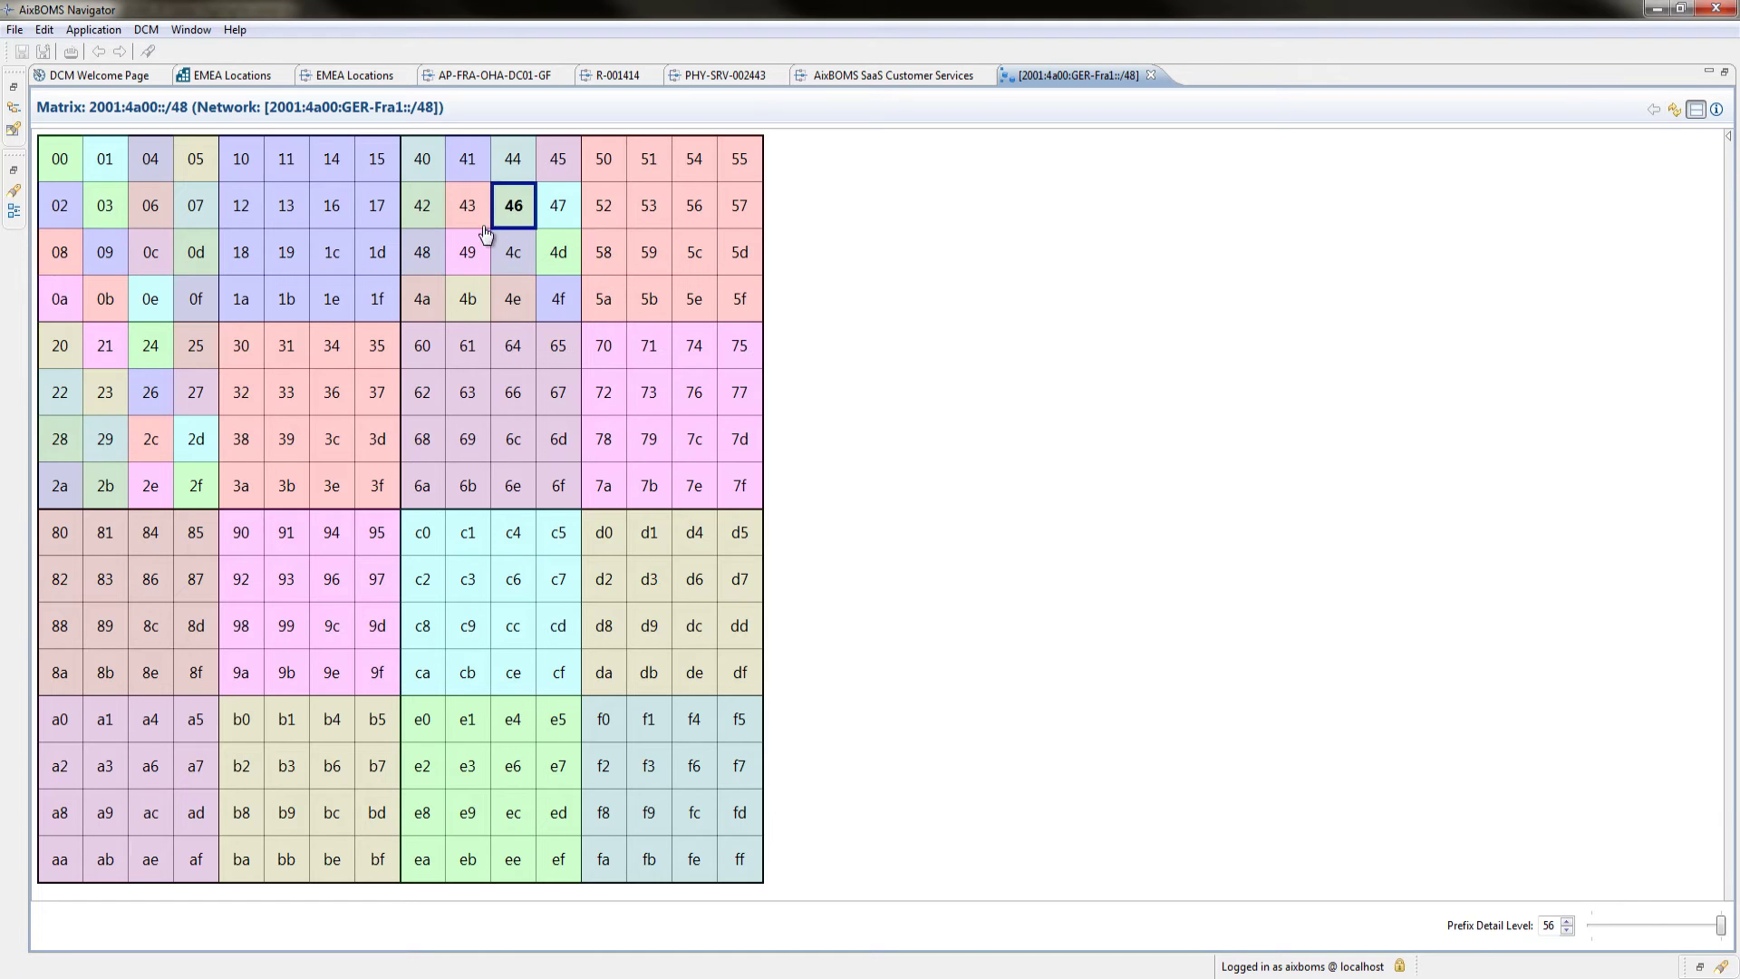
Drill into subnet 00, move back up to /48, and show subnet 00's details in the info panel
mouse_move(123, 173)
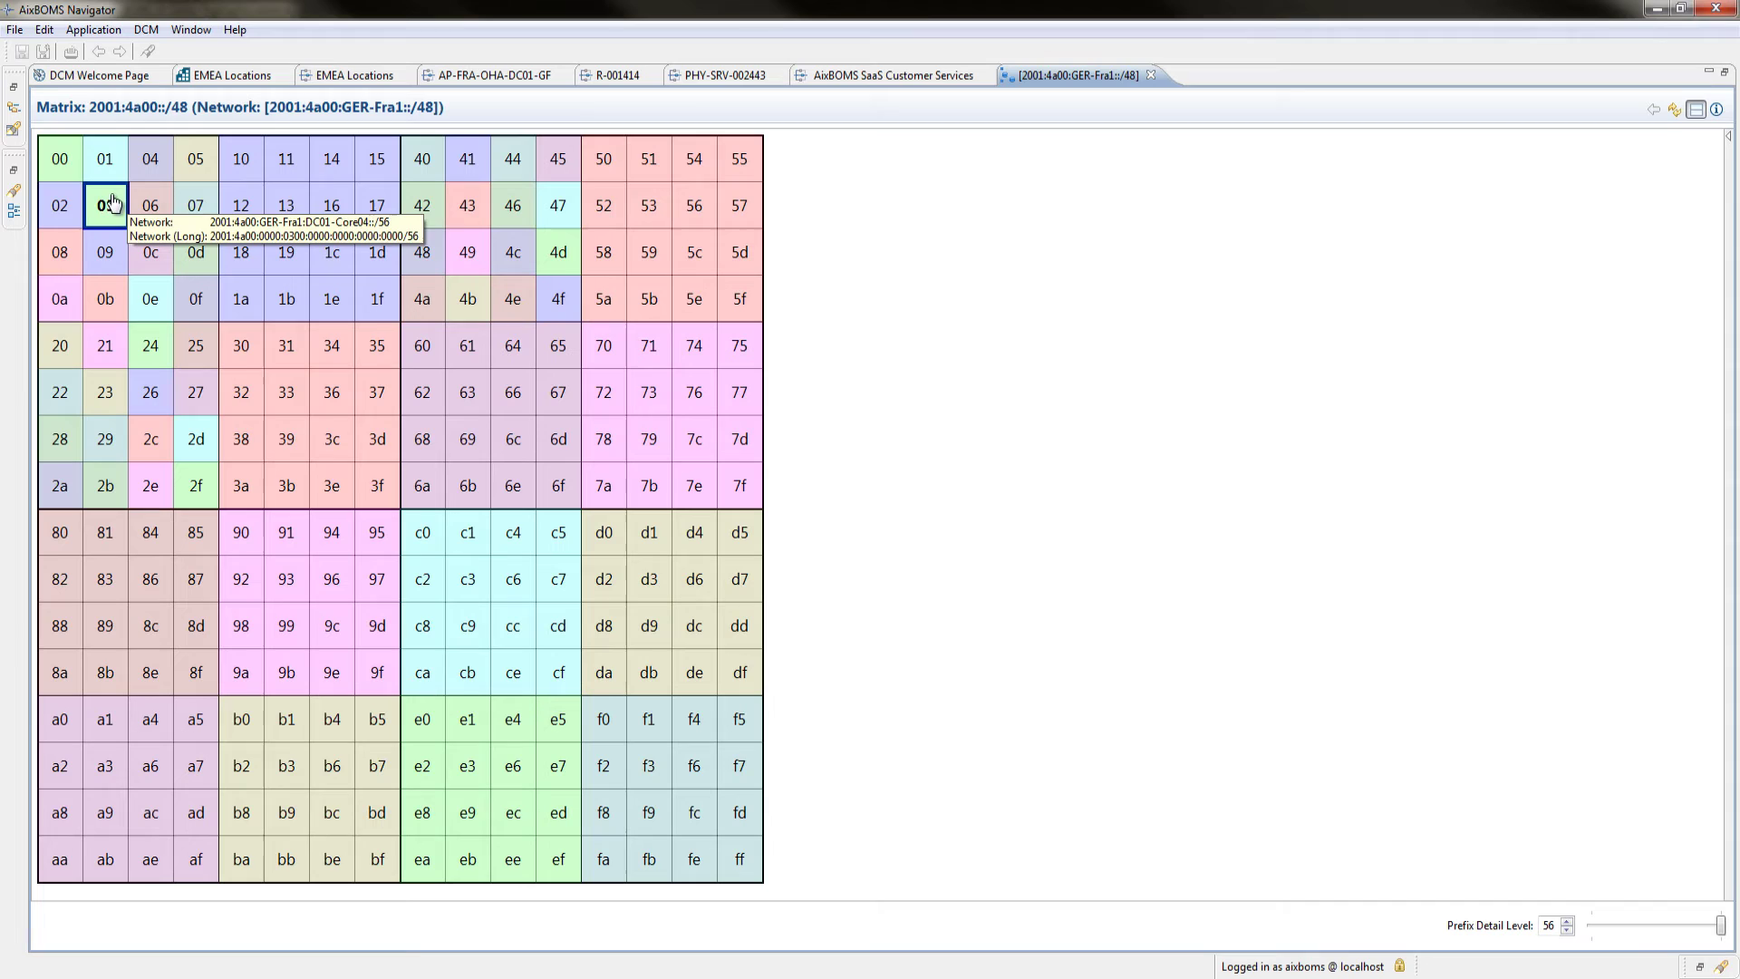
mouse_move(64, 161)
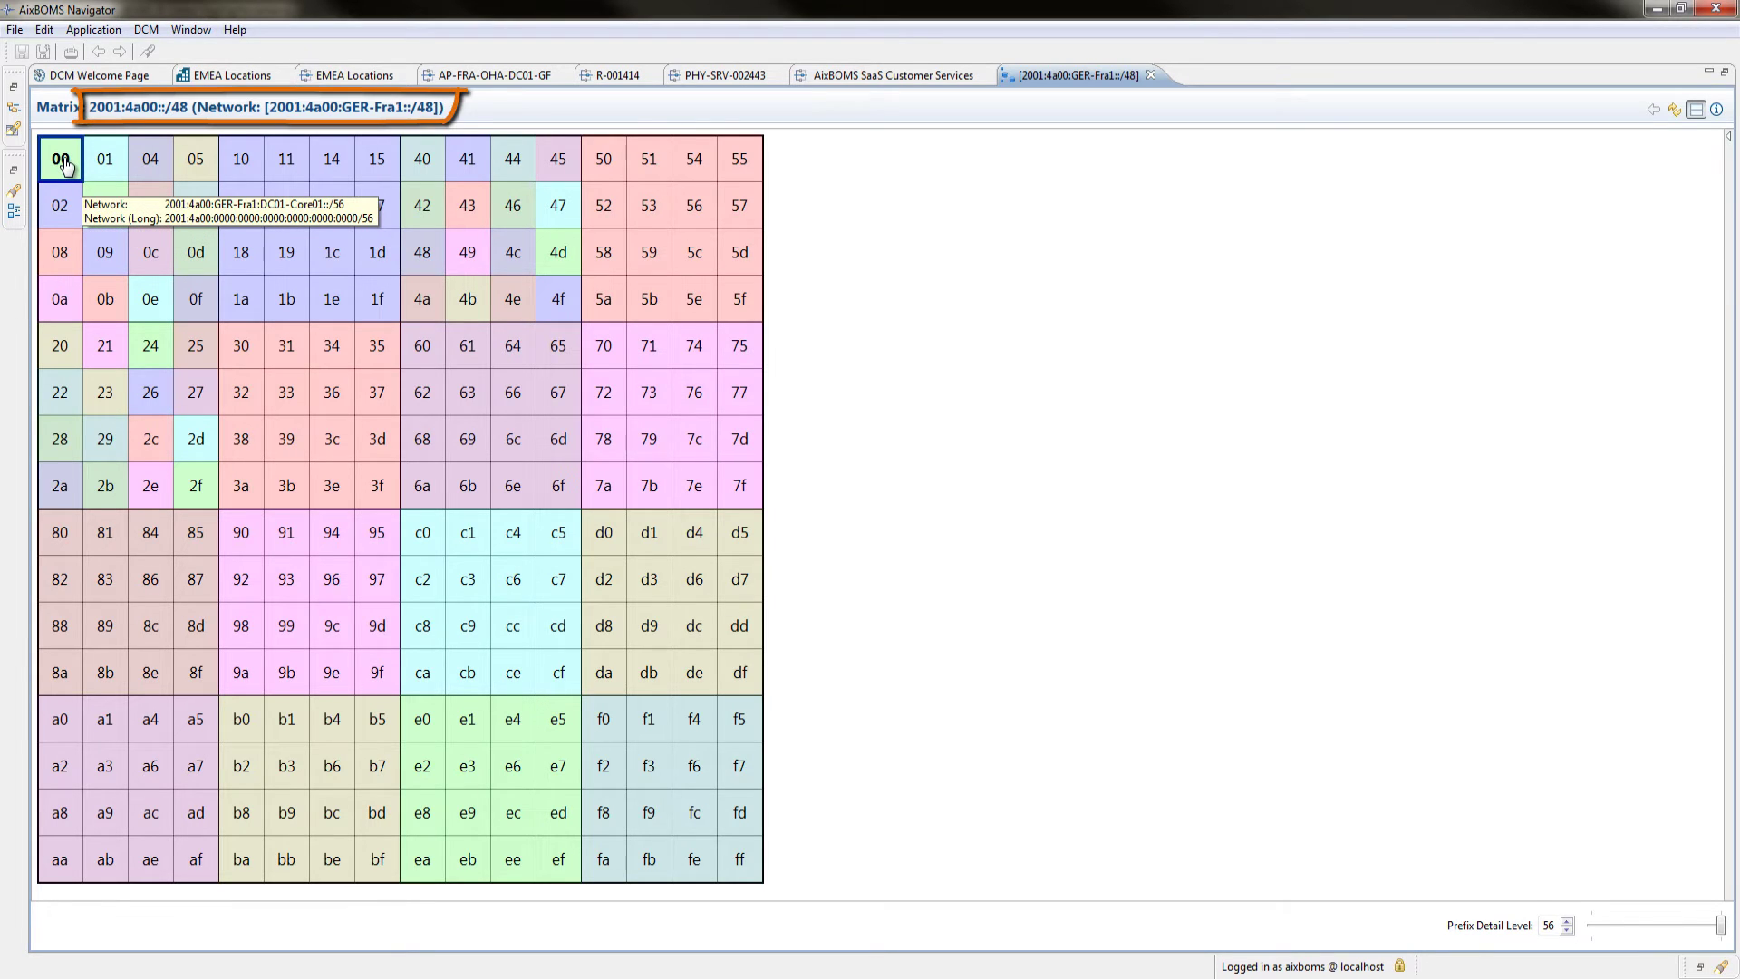
double_click(63, 161)
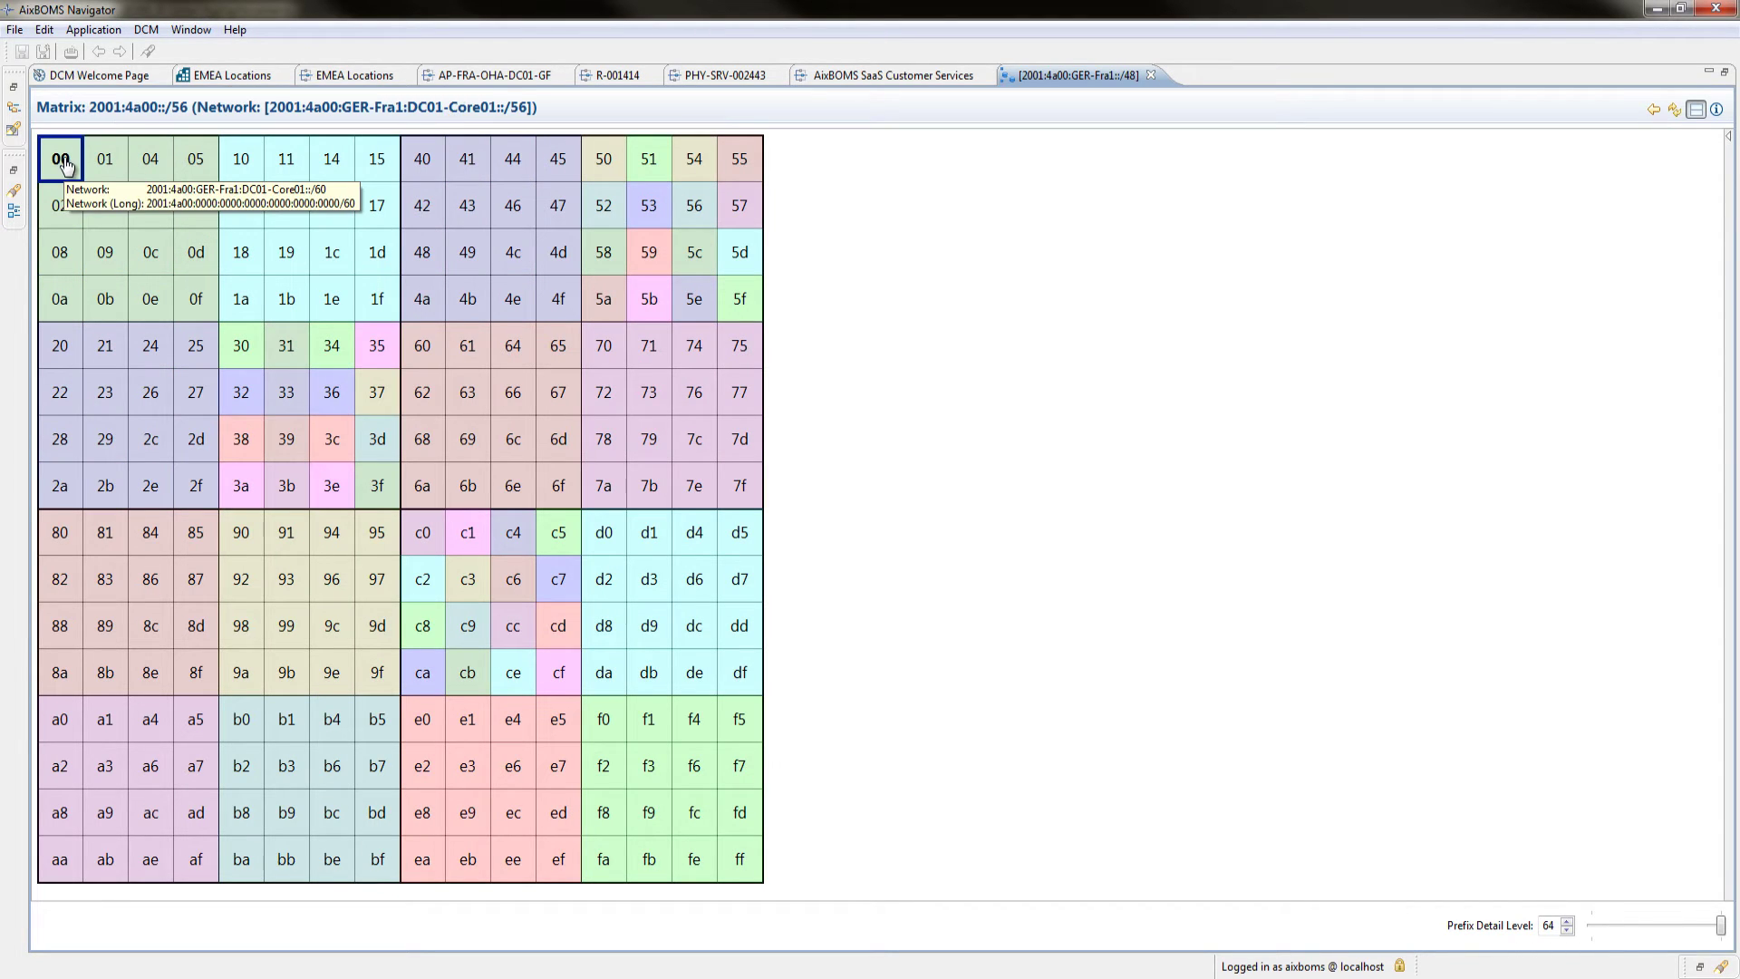
right_click(63, 161)
click(92, 218)
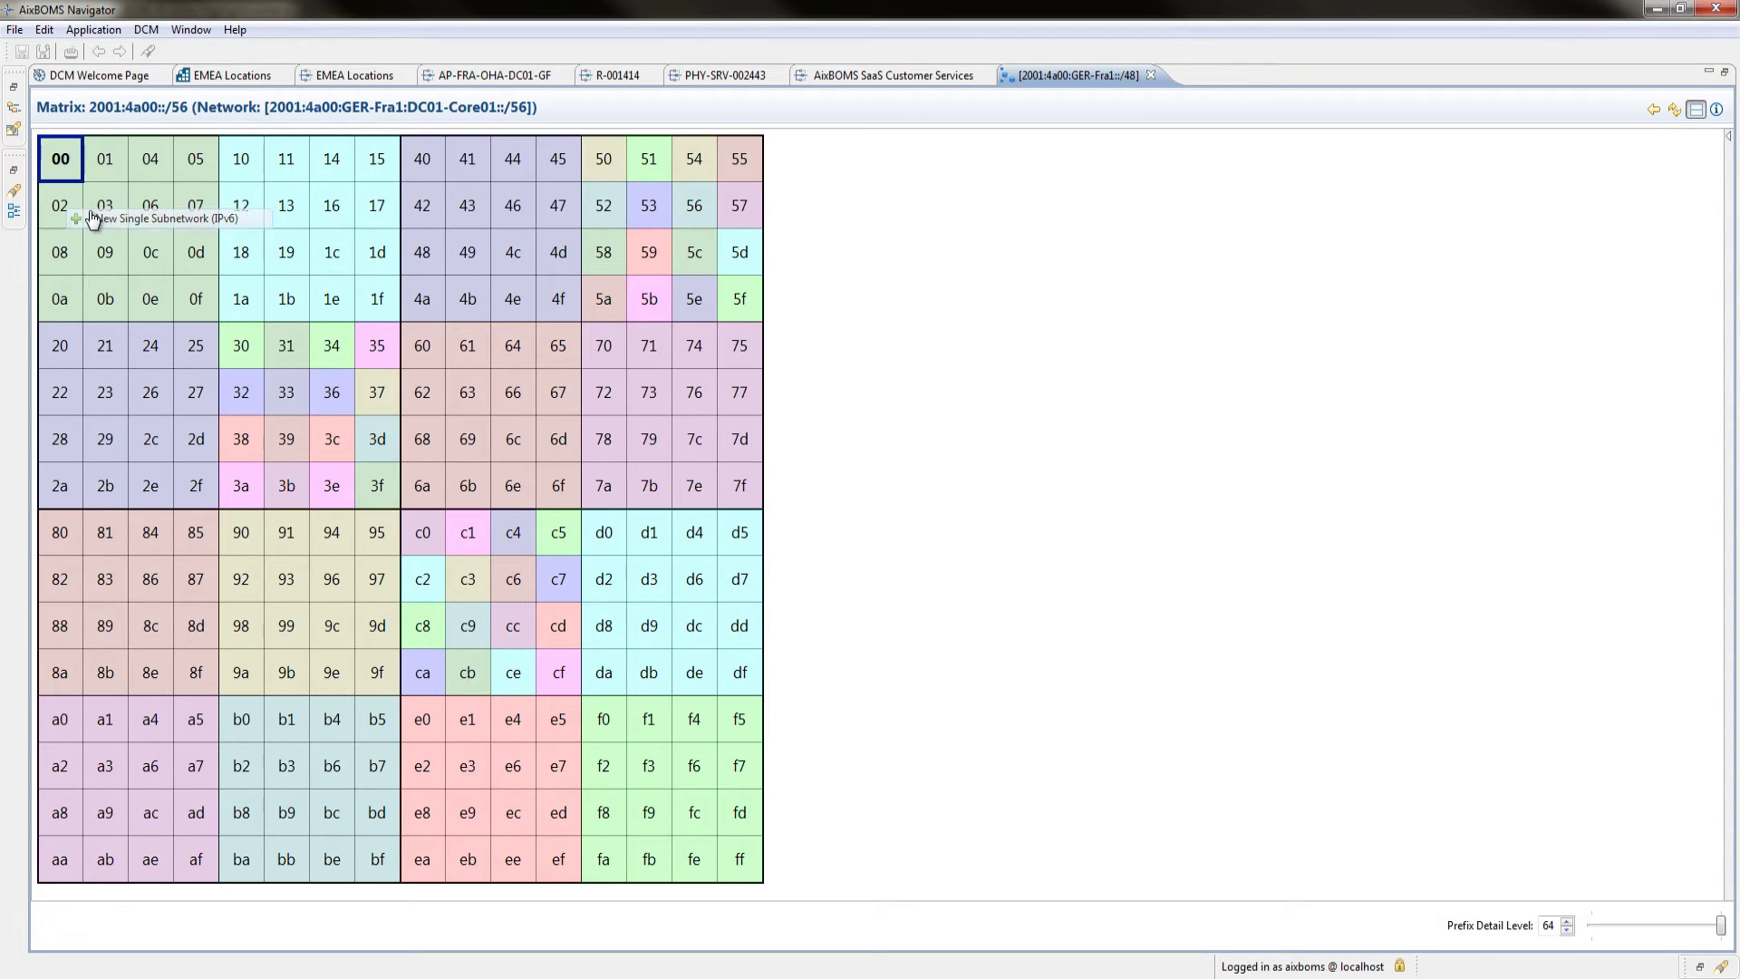
right_click(67, 169)
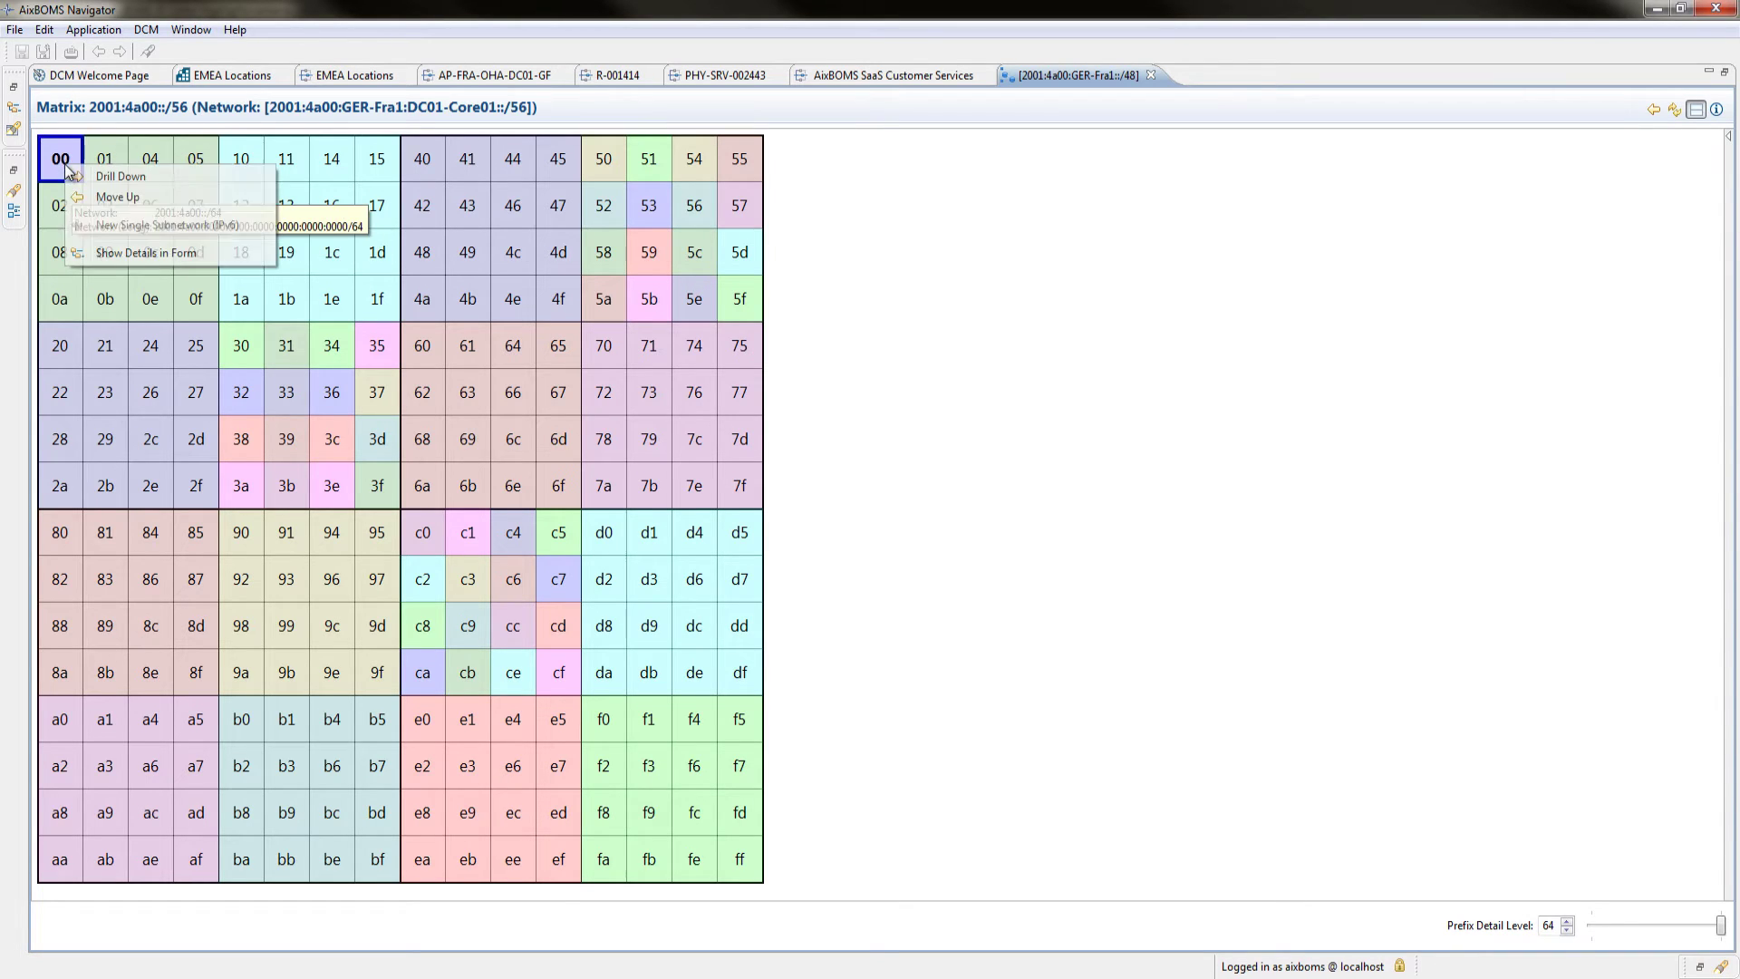
click(83, 196)
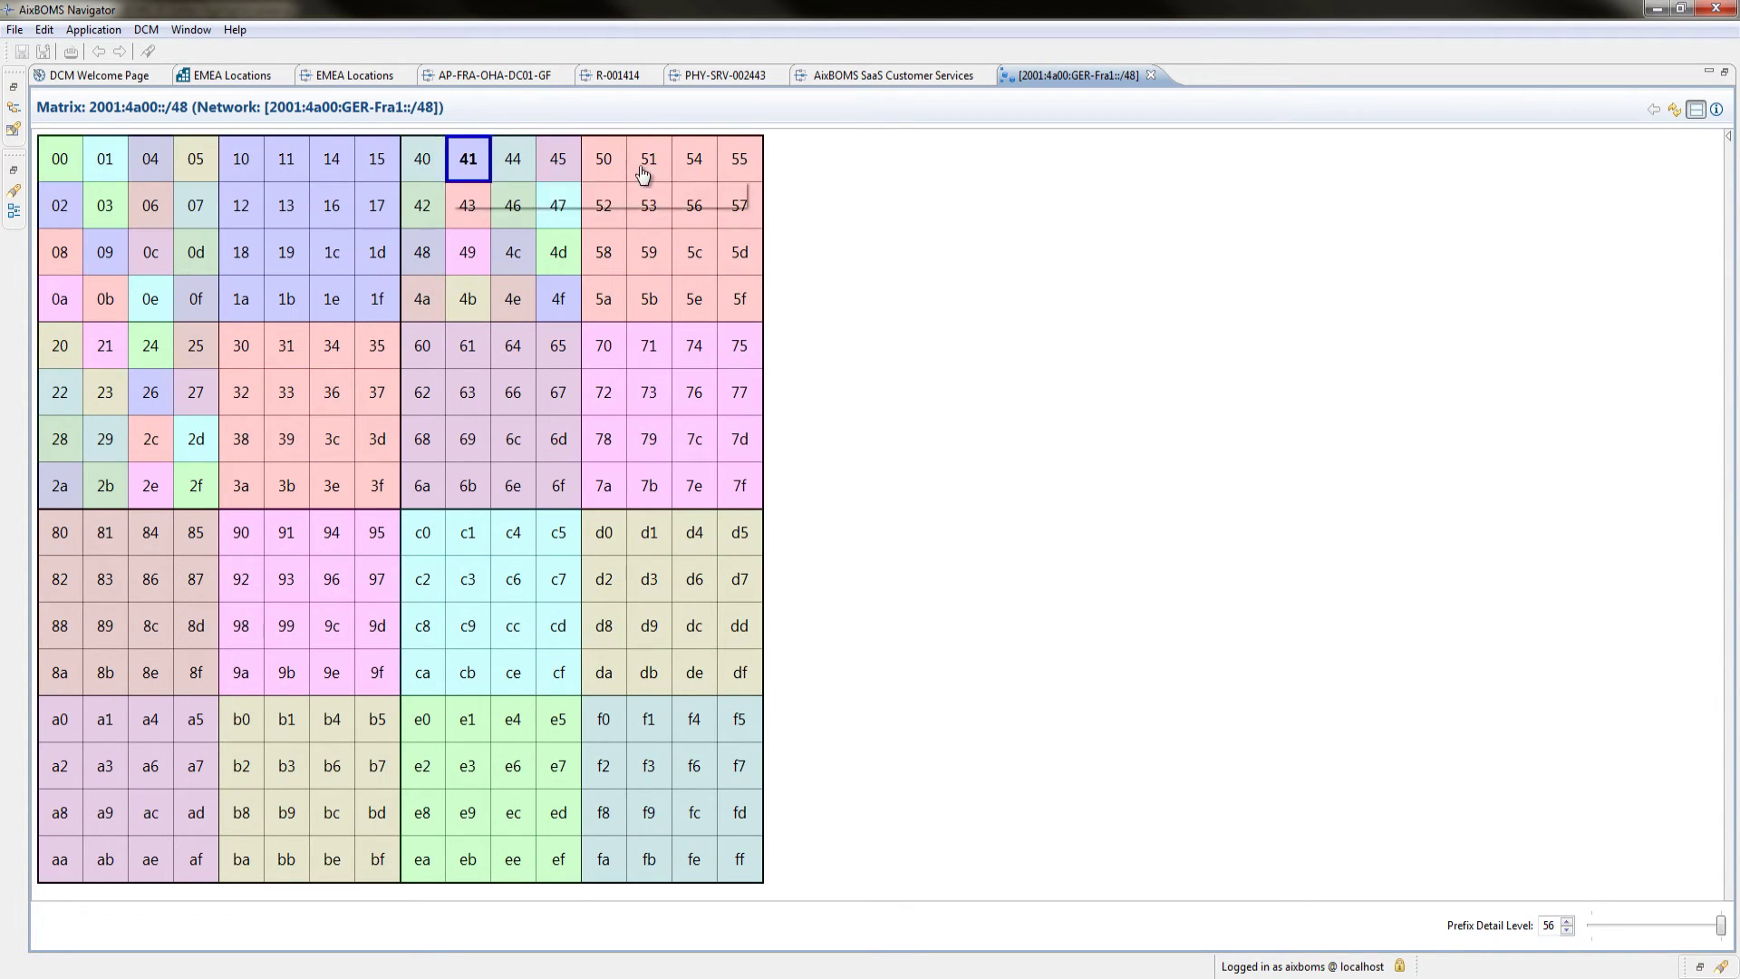
click(1716, 108)
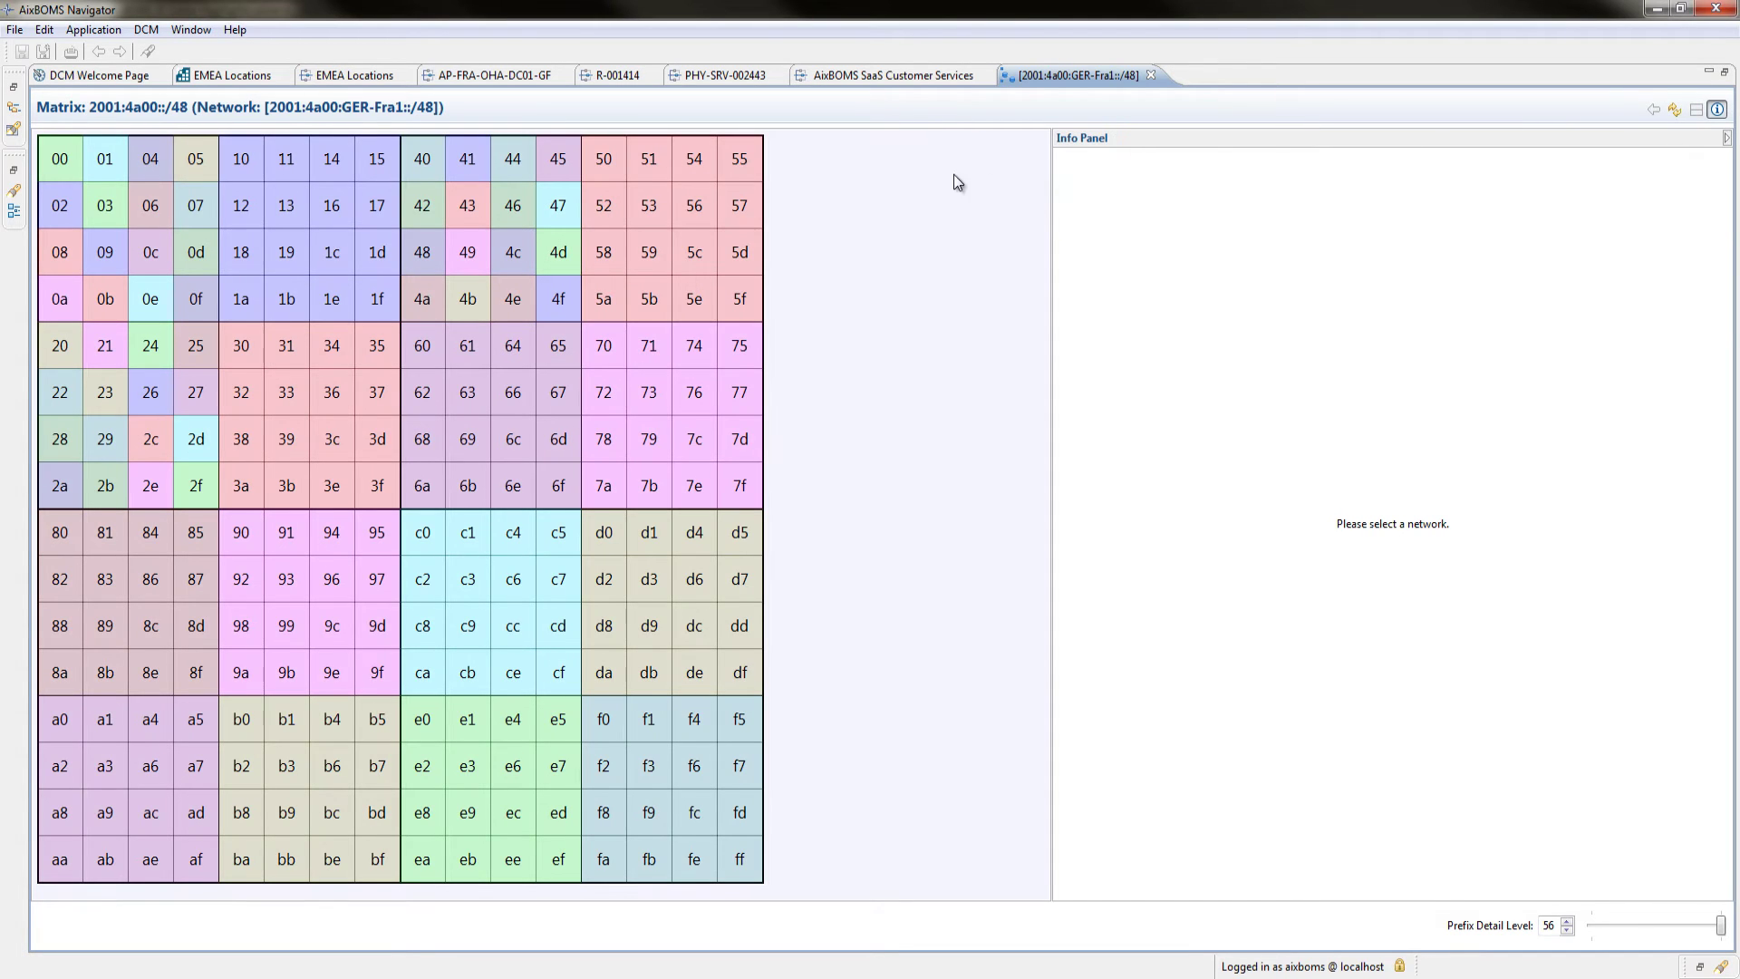
click(62, 162)
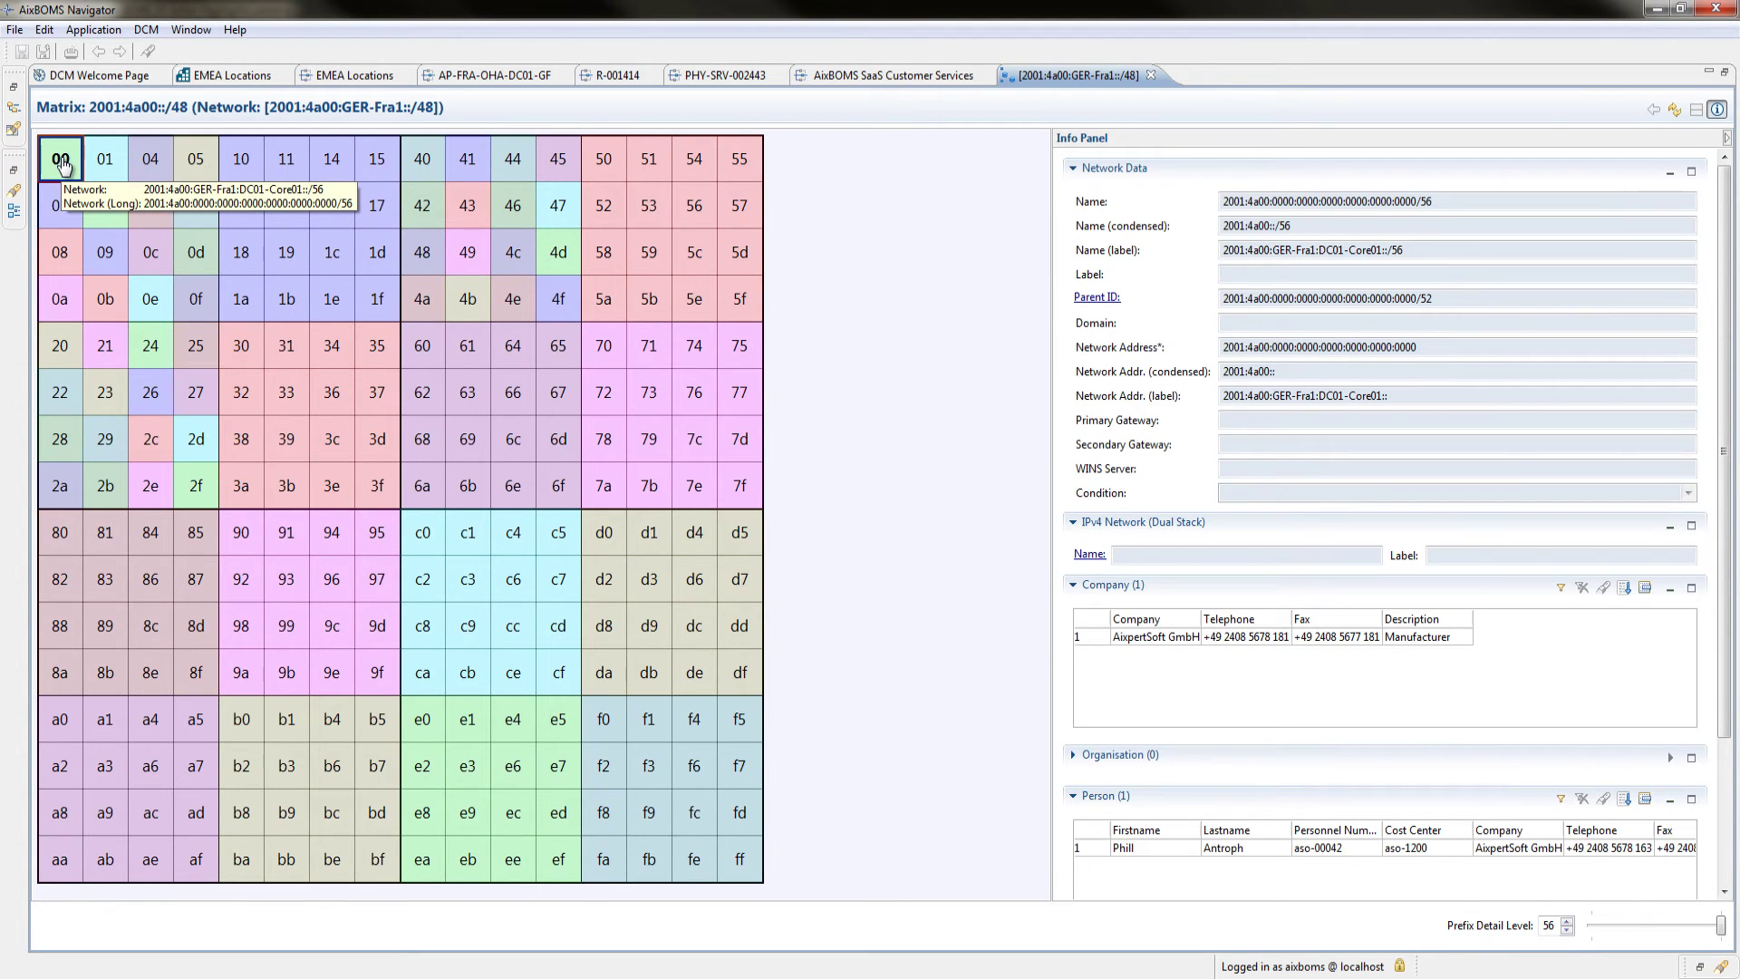
From the EMEA map, open the Layer N connectivity structure for network NPN-050001-1
click(319, 74)
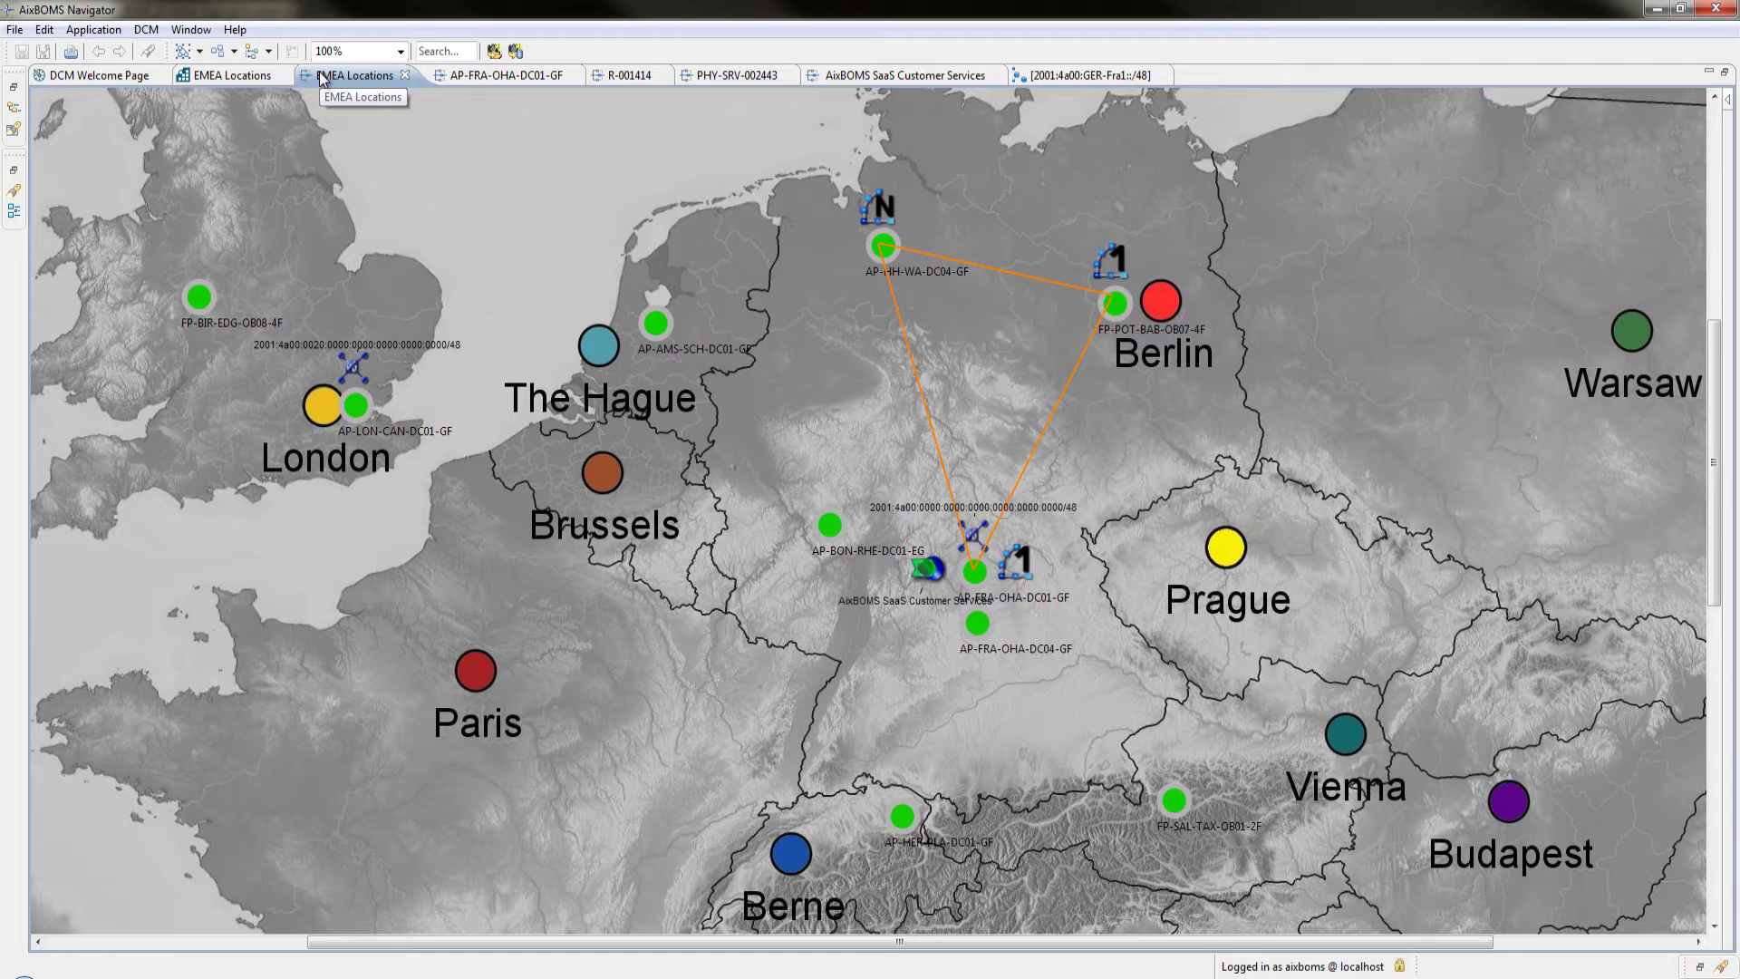
right_click(874, 200)
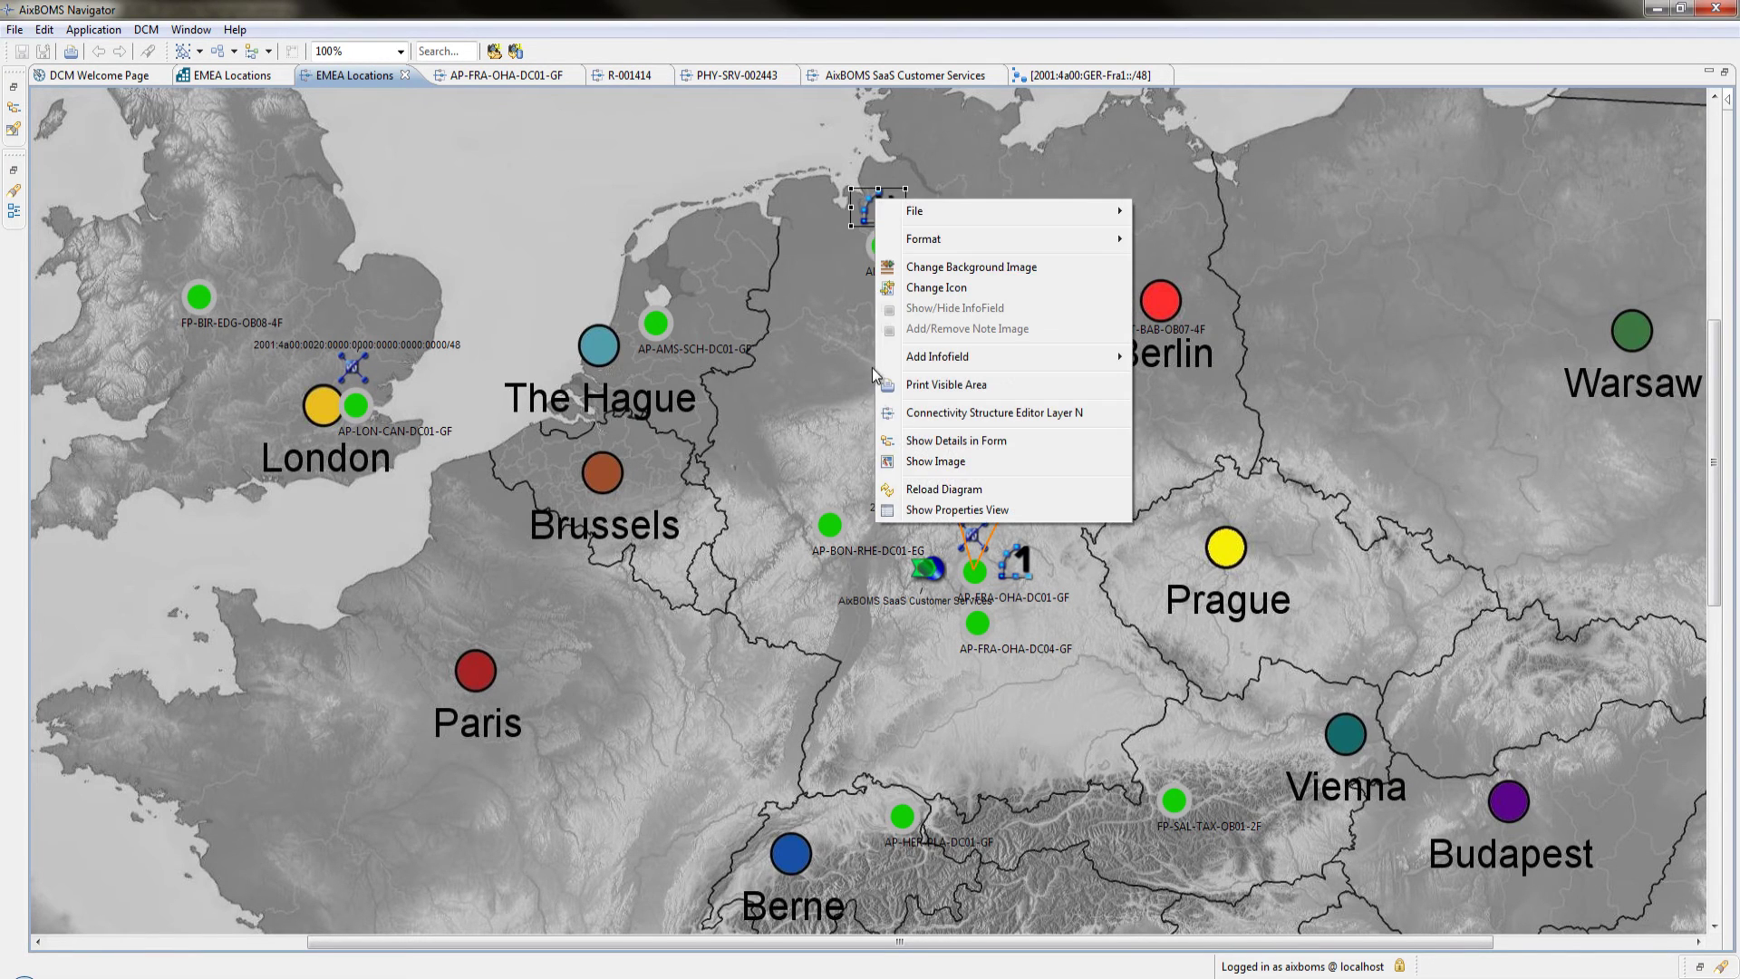
click(892, 415)
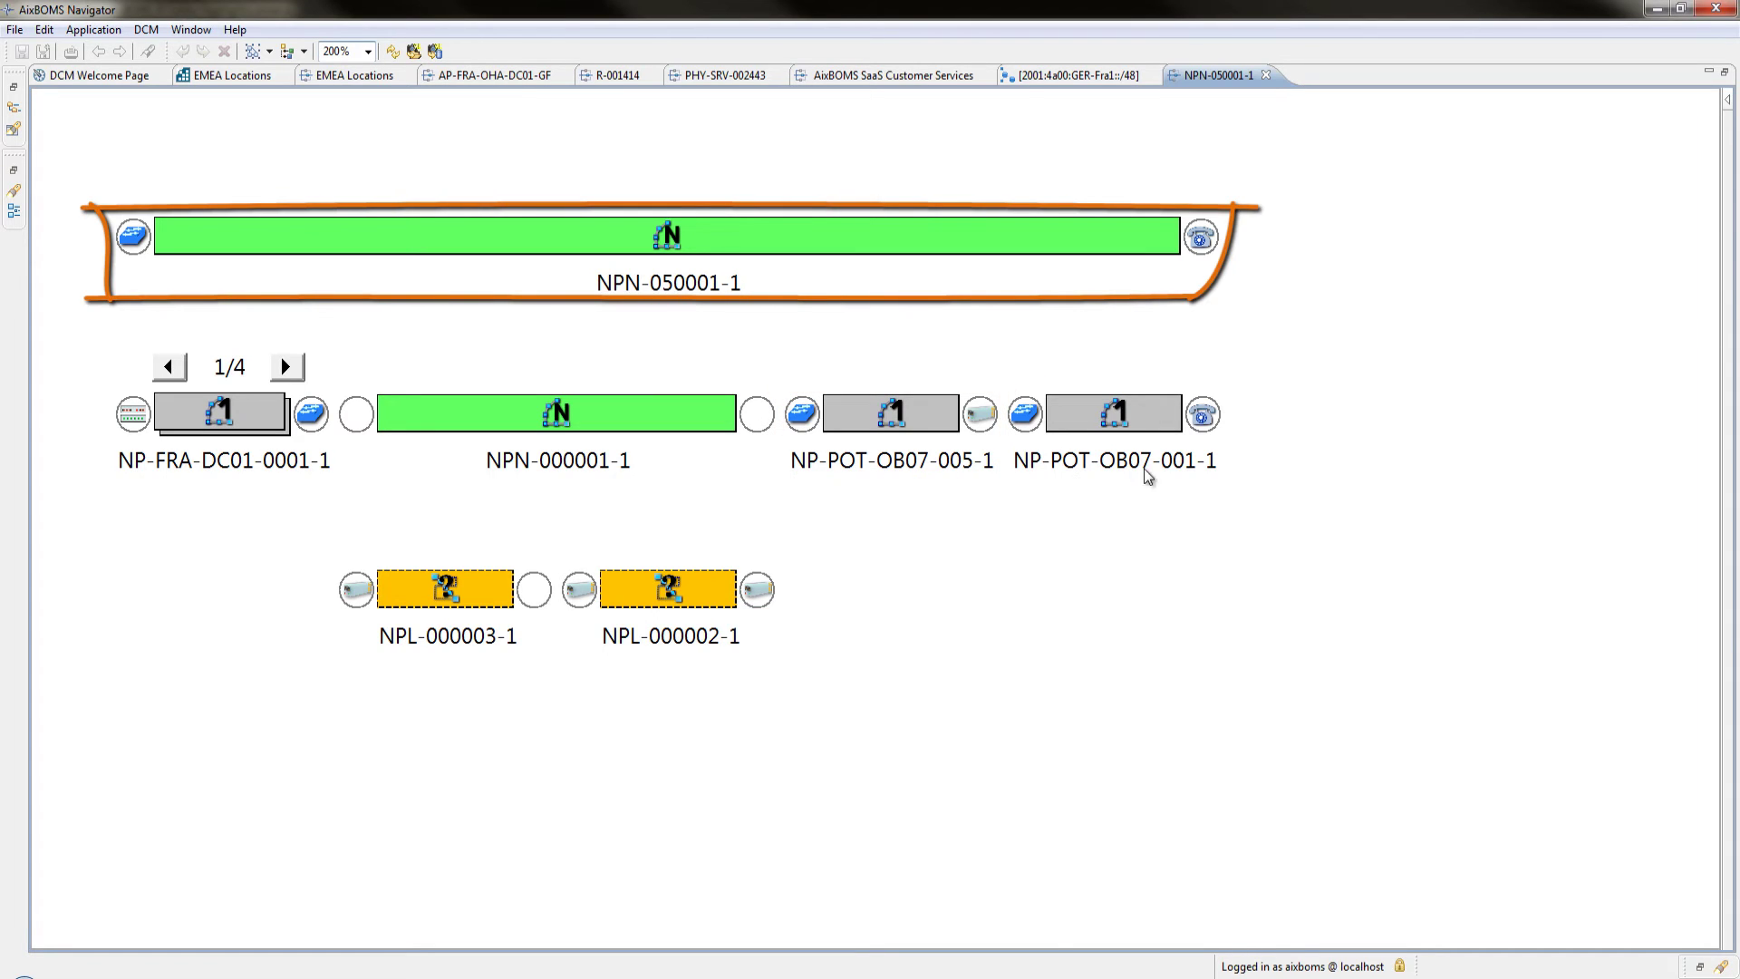
right_click(1203, 418)
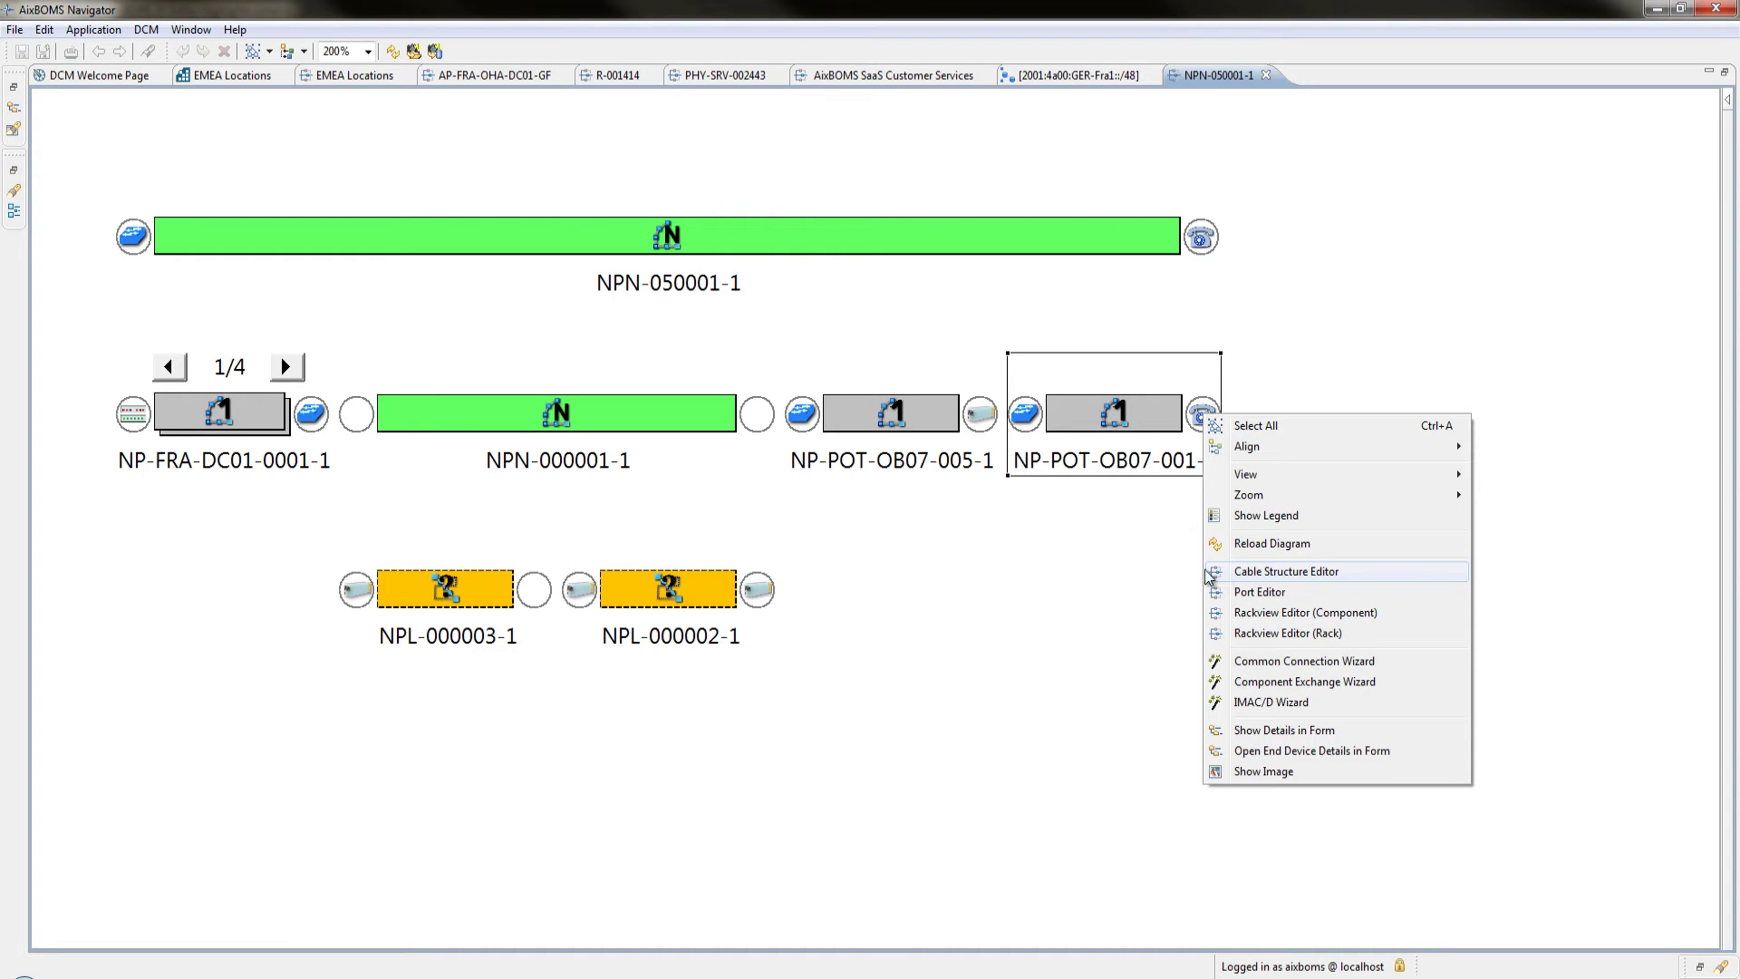
click(1141, 571)
Open the FP-POT-BAB-OB07-4F floor plan from the map and toggle WLAN coverage on, then off
click(347, 79)
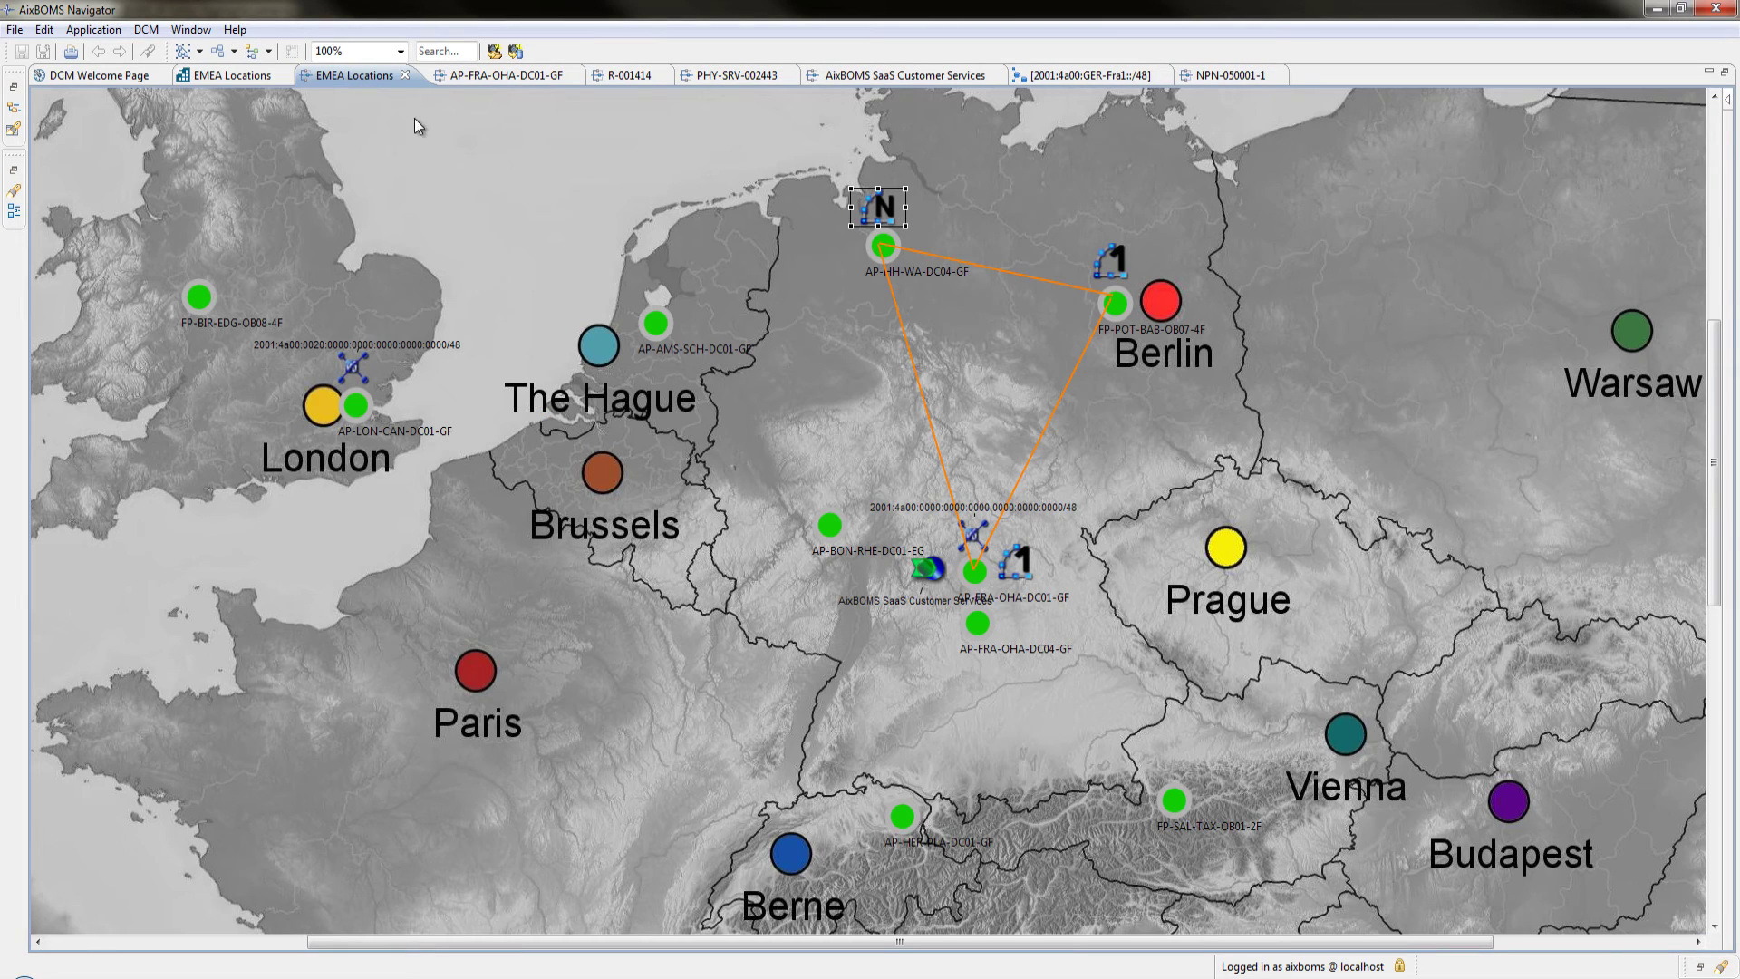
double_click(1122, 294)
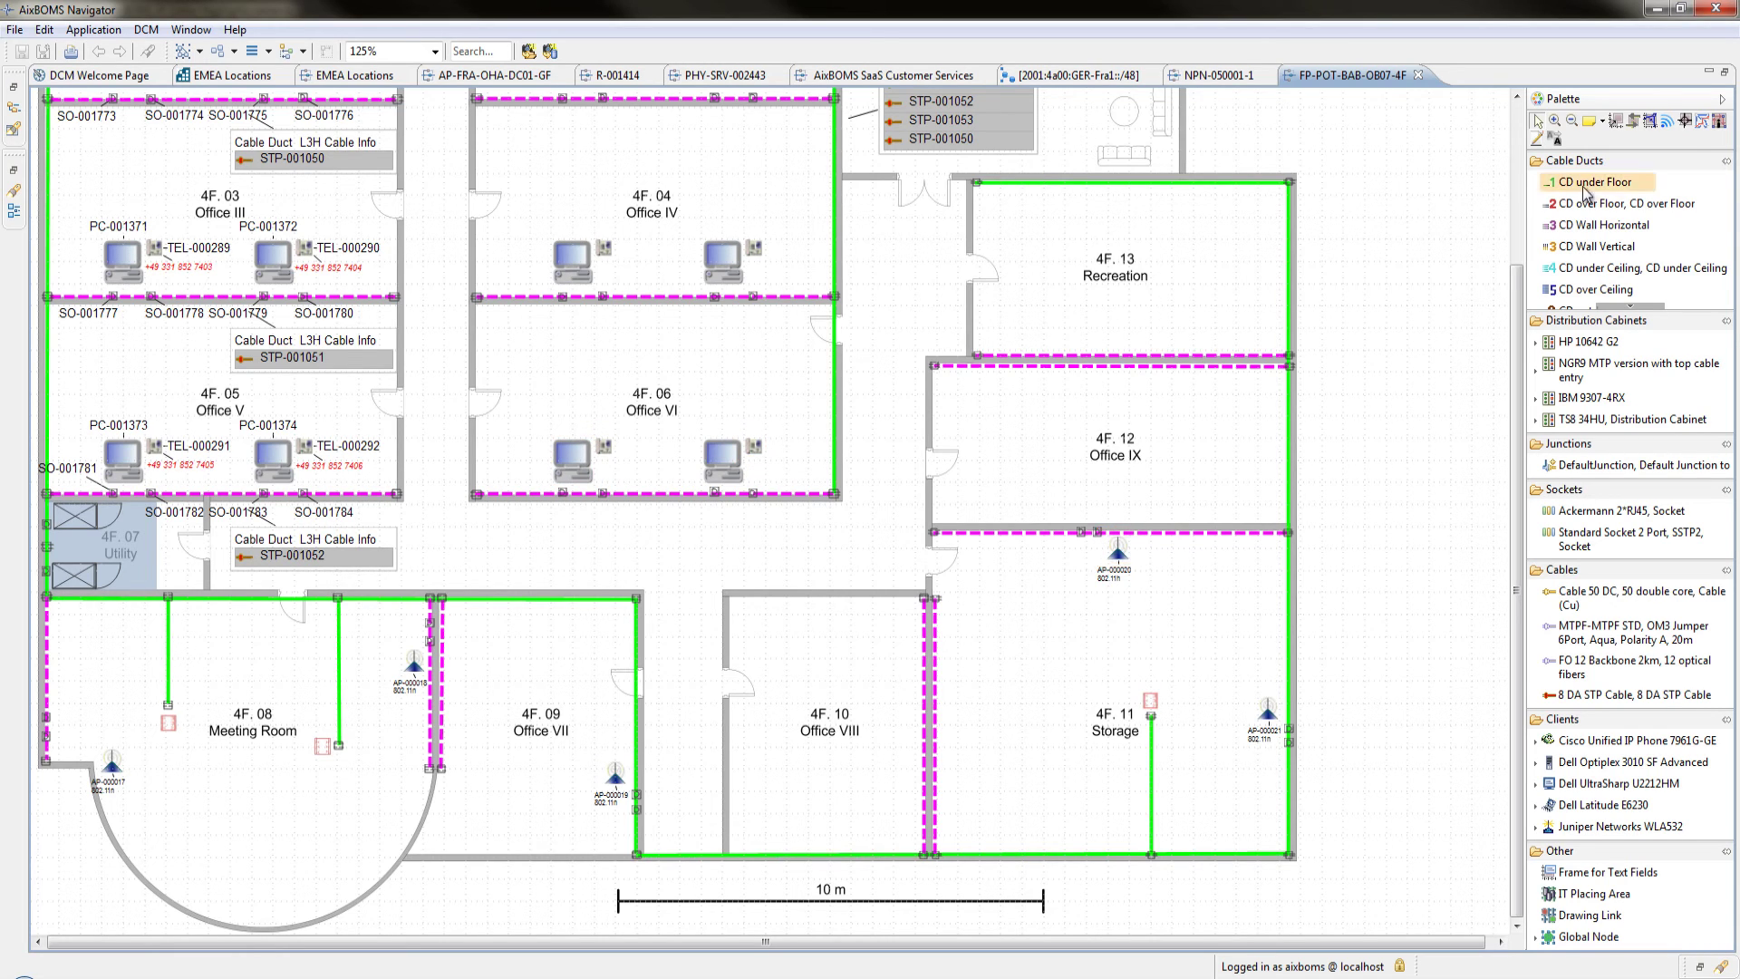
click(1717, 125)
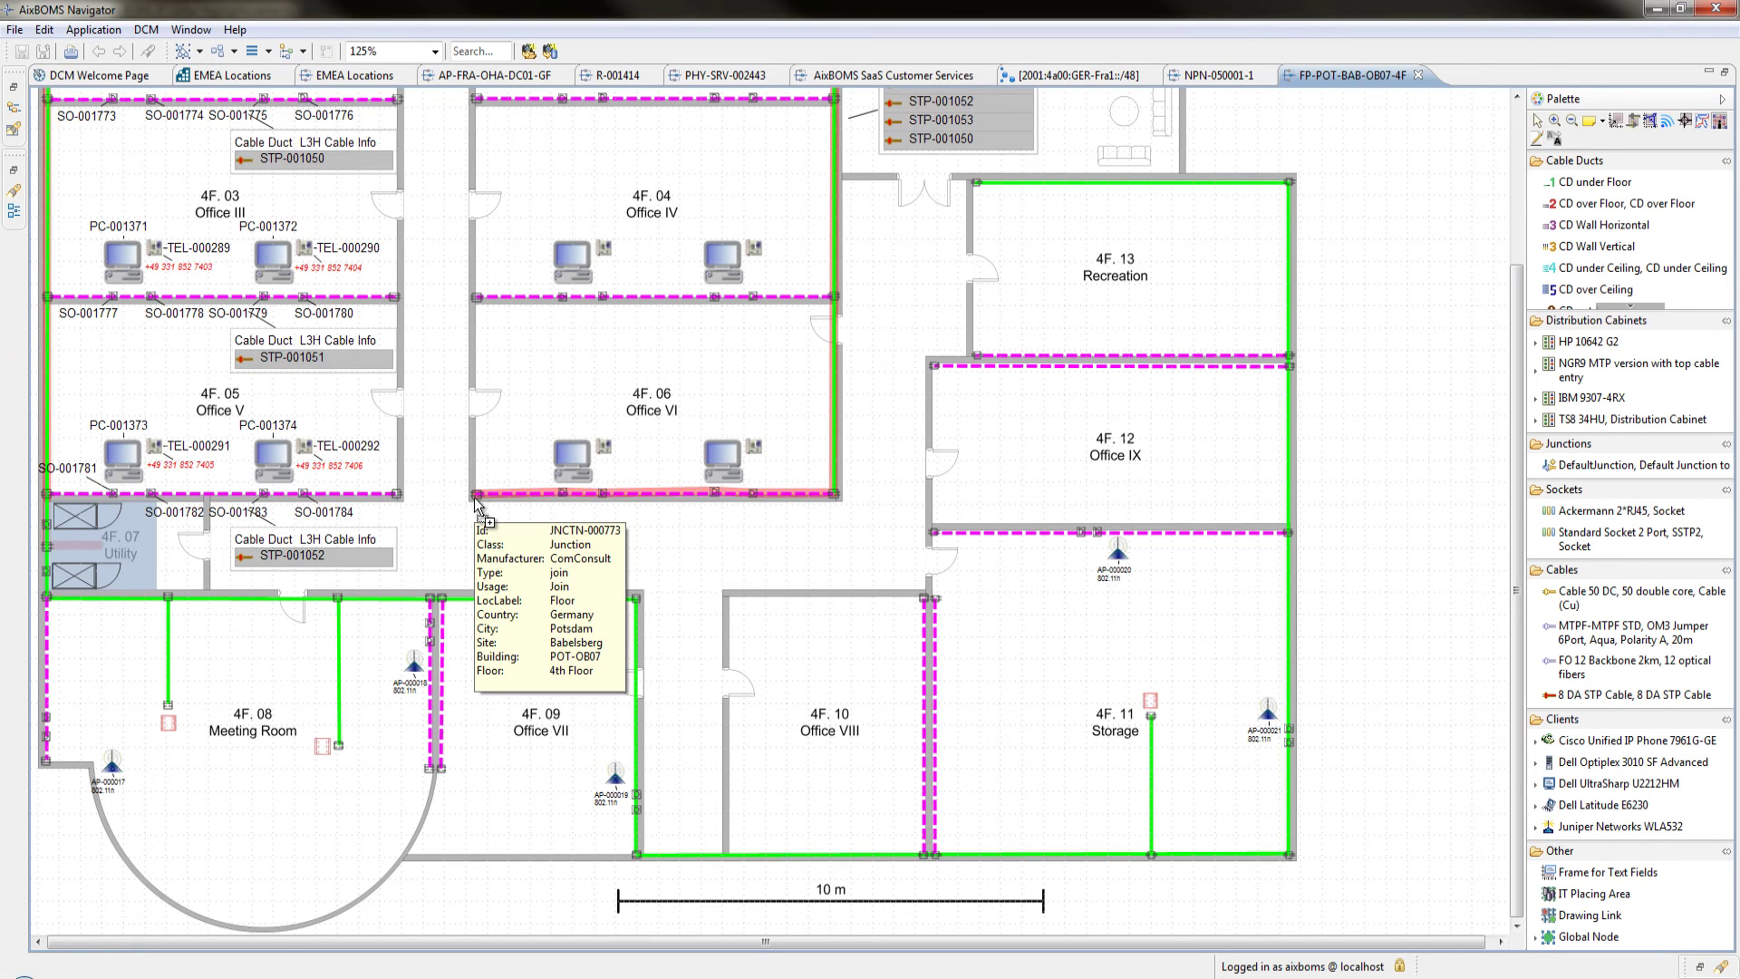
click(1672, 122)
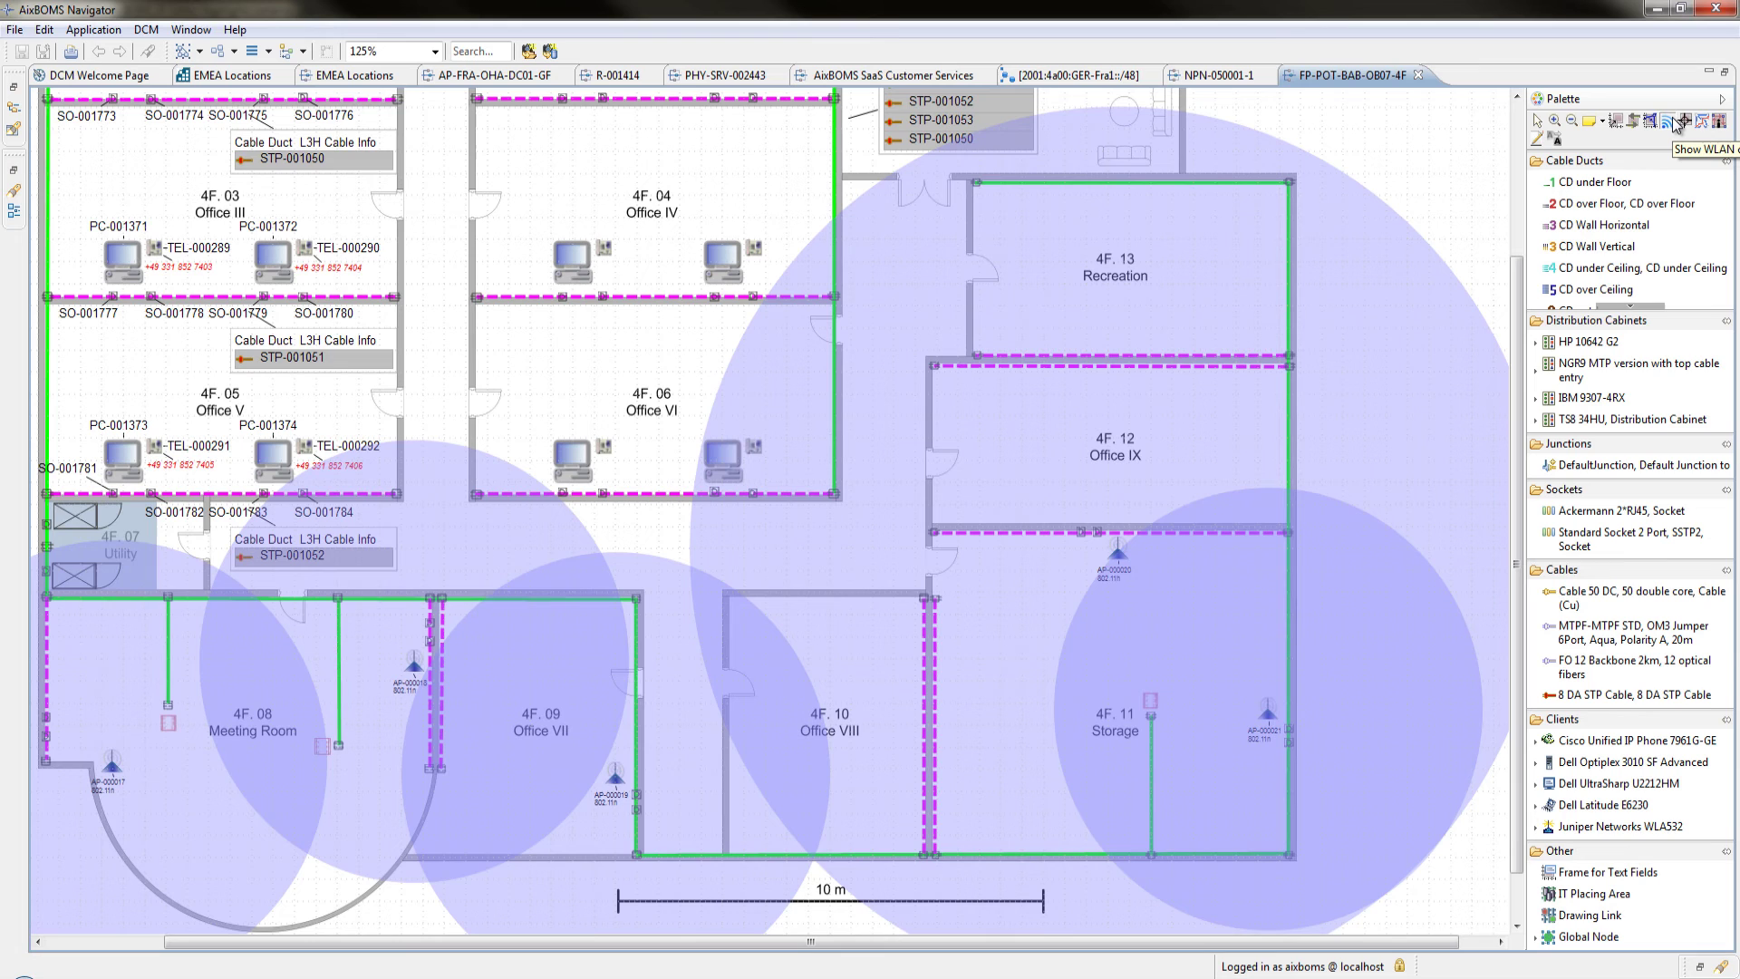
click(1538, 122)
Open STP-001050 in the Cable Structure Editor with all levels expanded
right_click(976, 141)
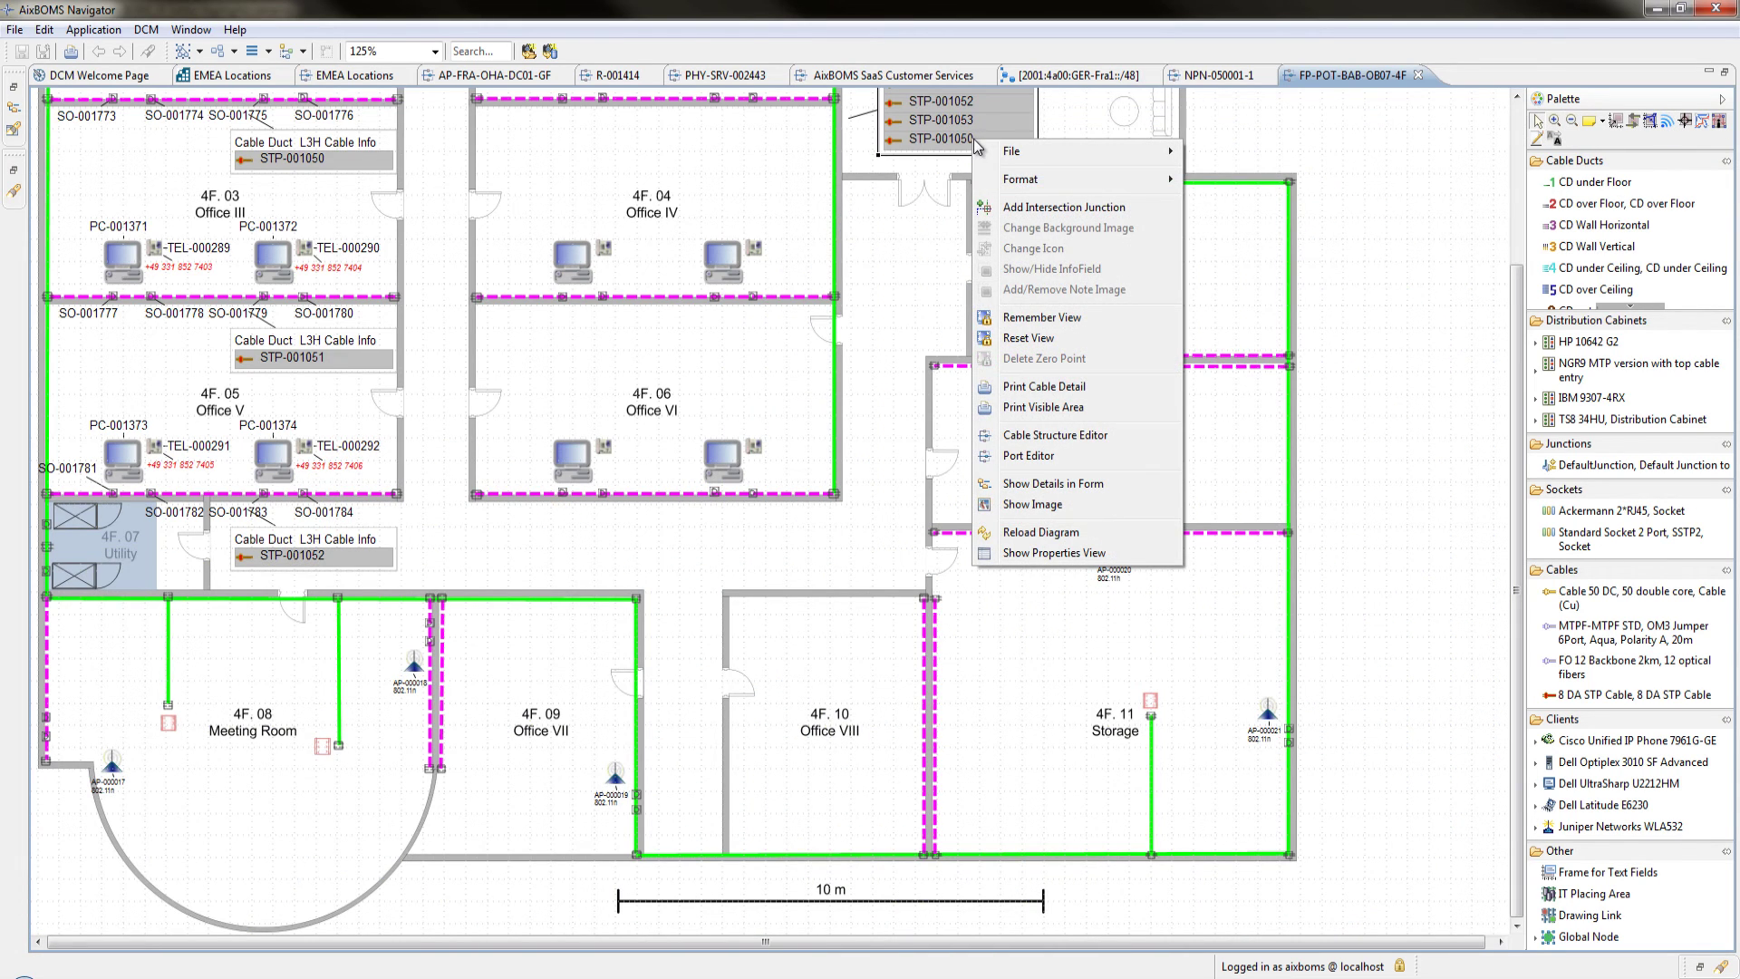
click(1051, 435)
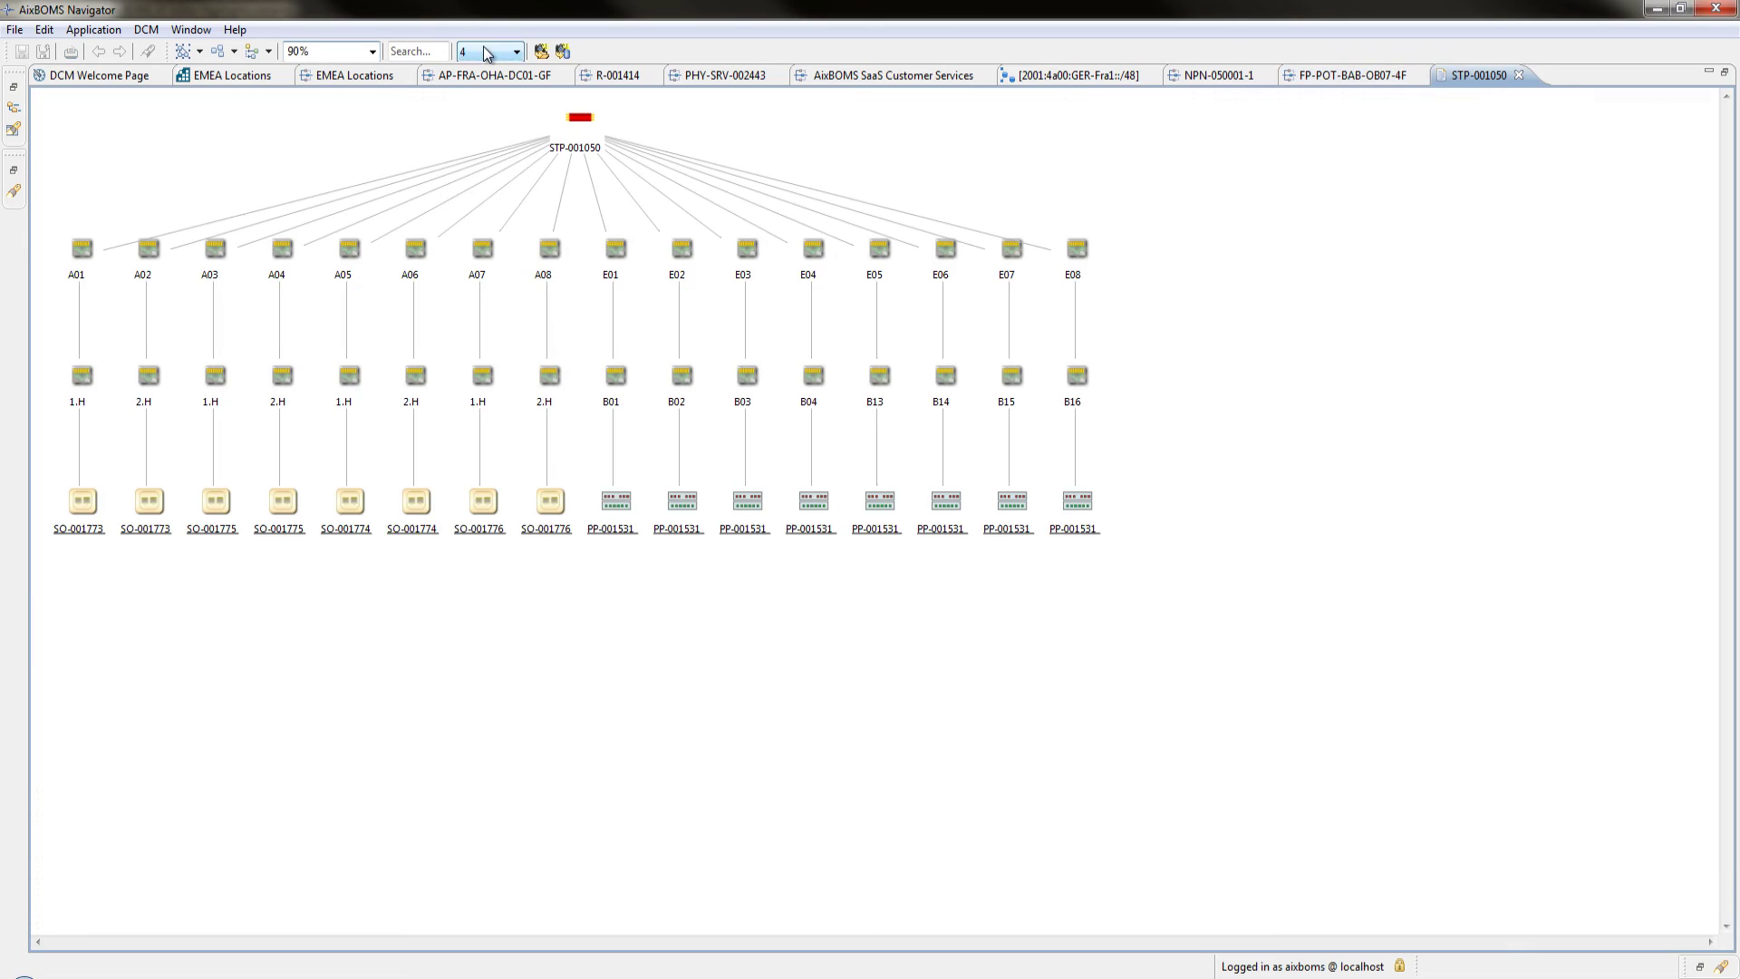
click(516, 51)
click(474, 197)
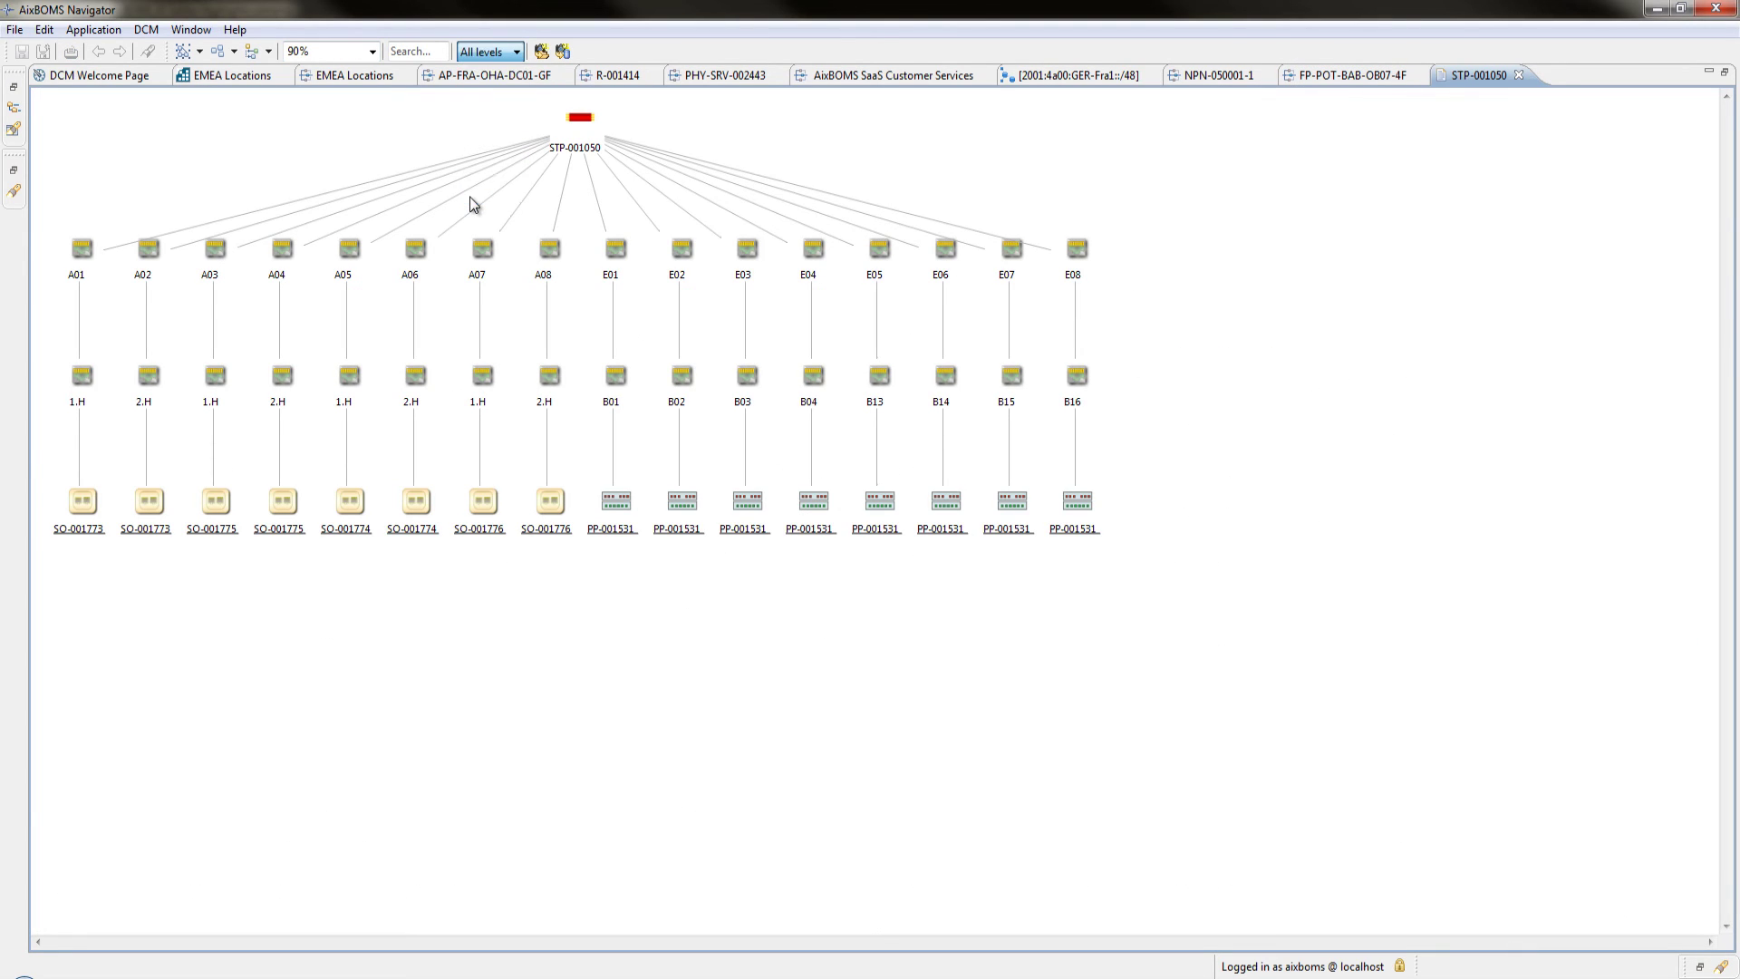
Add an Outline overview of the cable tree and reposition its viewport
click(190, 29)
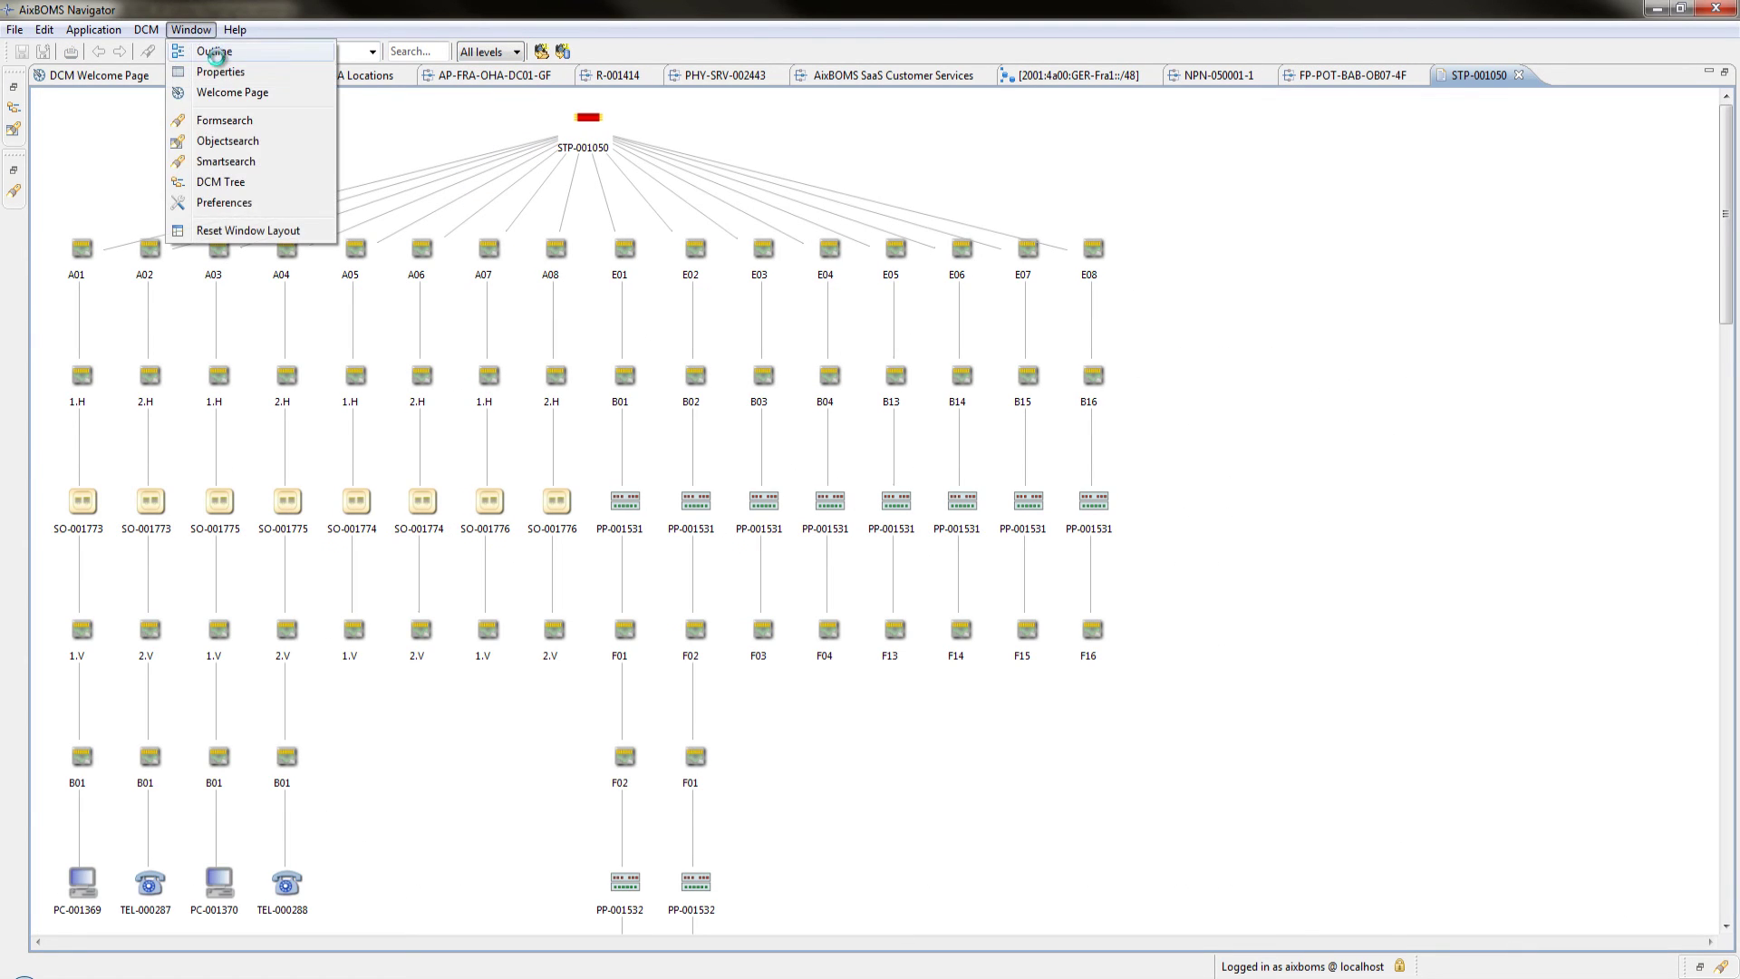
click(206, 53)
mouse_move(1307, 154)
mouse_down()
mouse_move(1328, 163)
mouse_move(1317, 263)
mouse_move(1313, 171)
mouse_up()
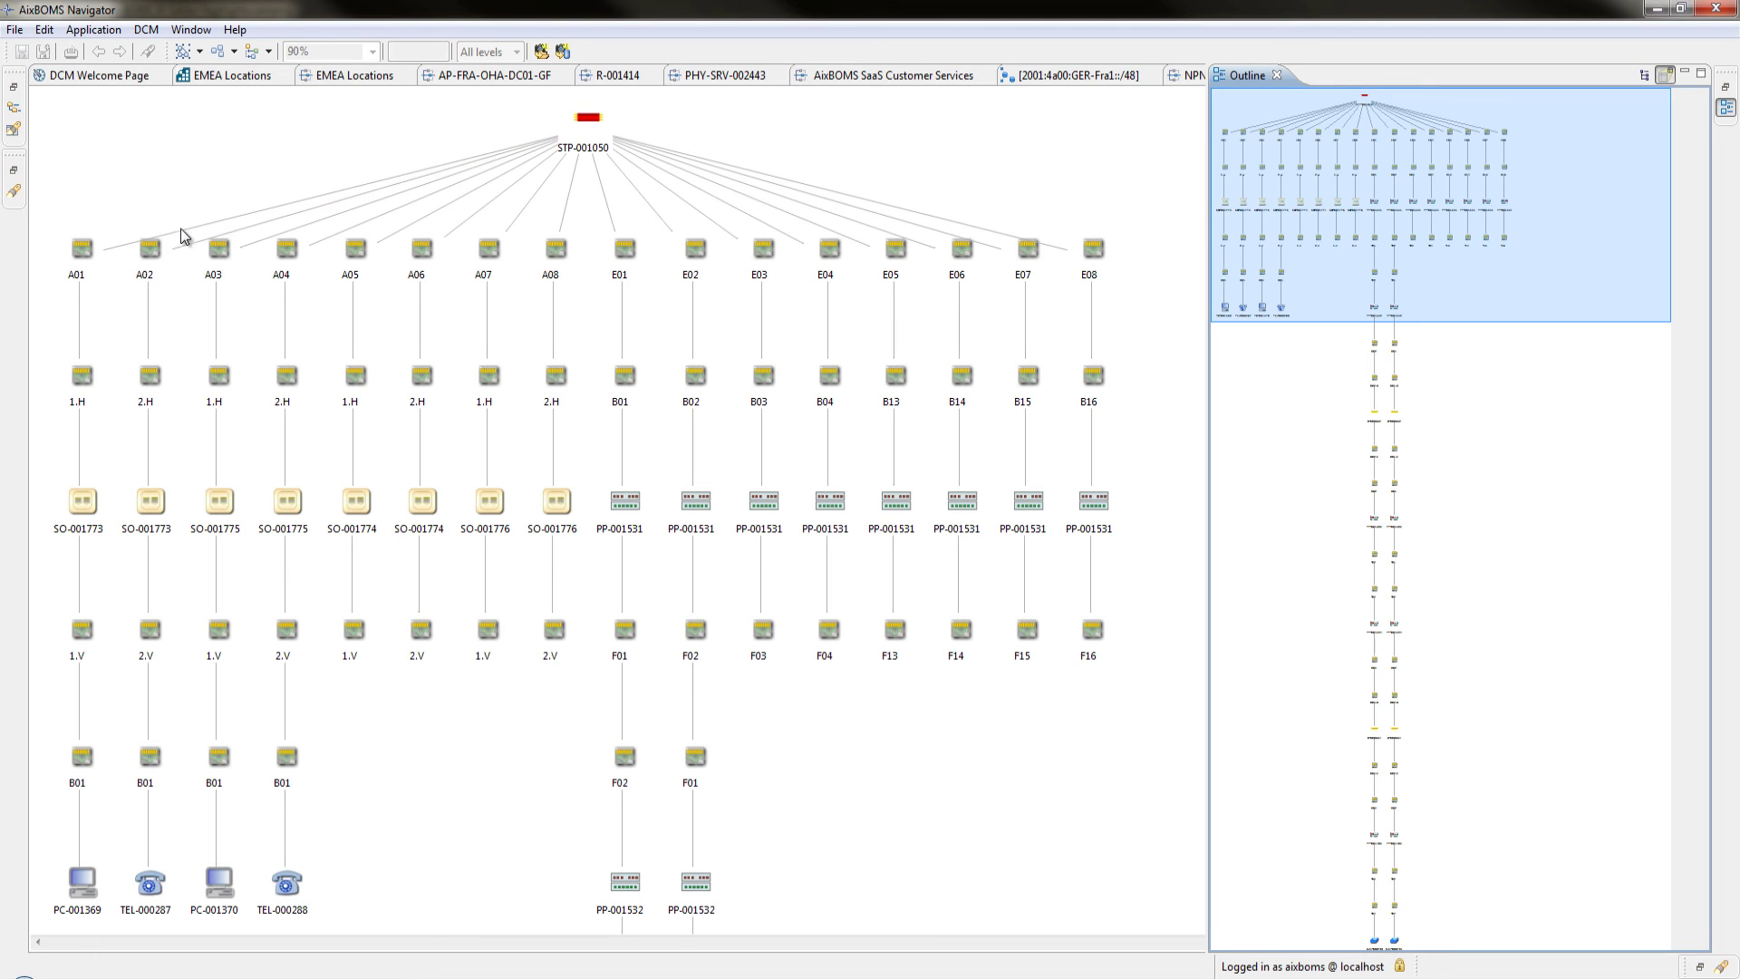
click(335, 80)
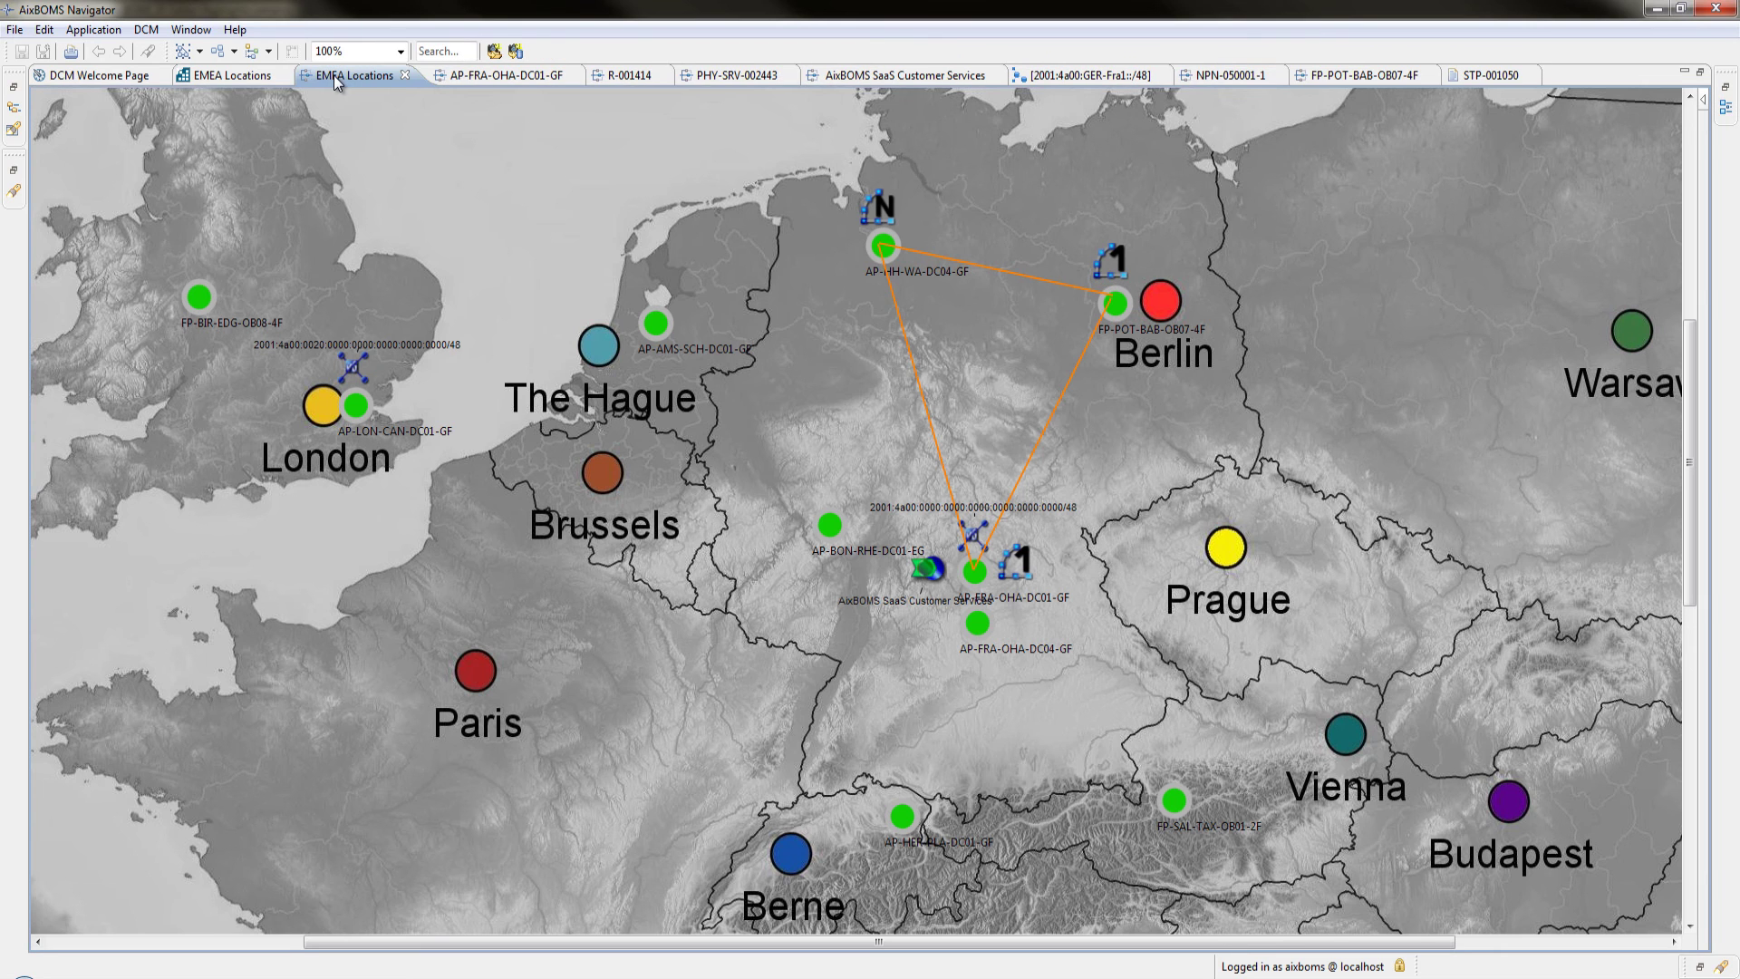